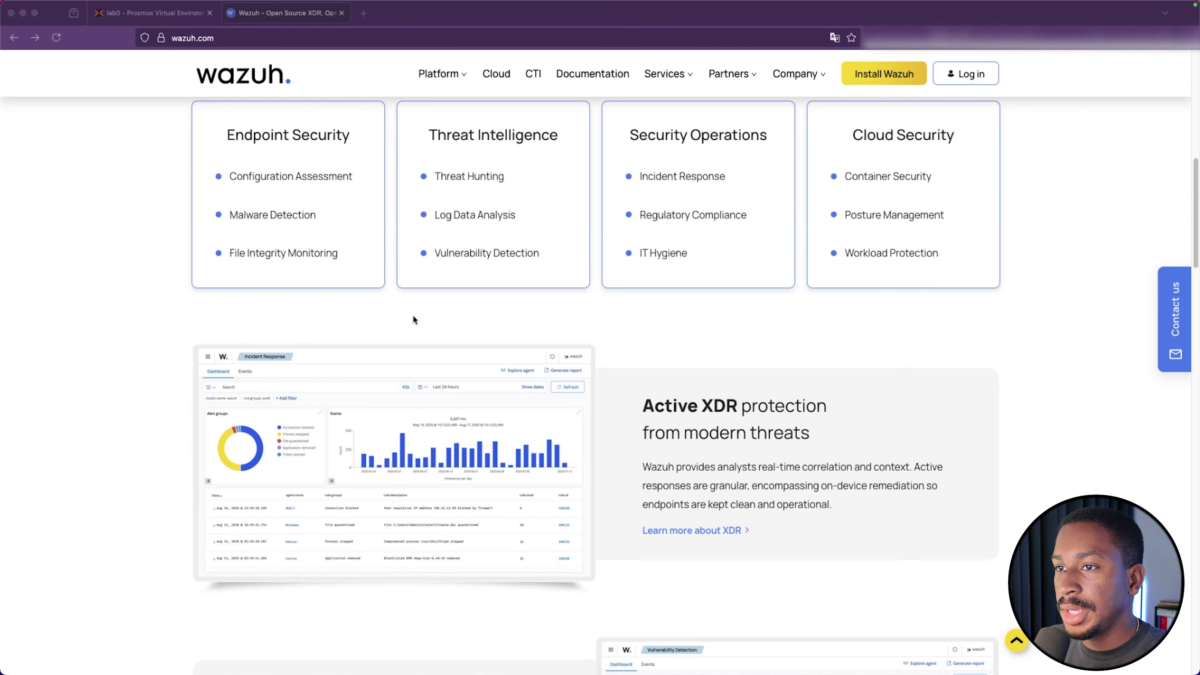
Open the Wazuh documentation in a new tab and go to its Getting started page
scroll(413, 316, down, 20)
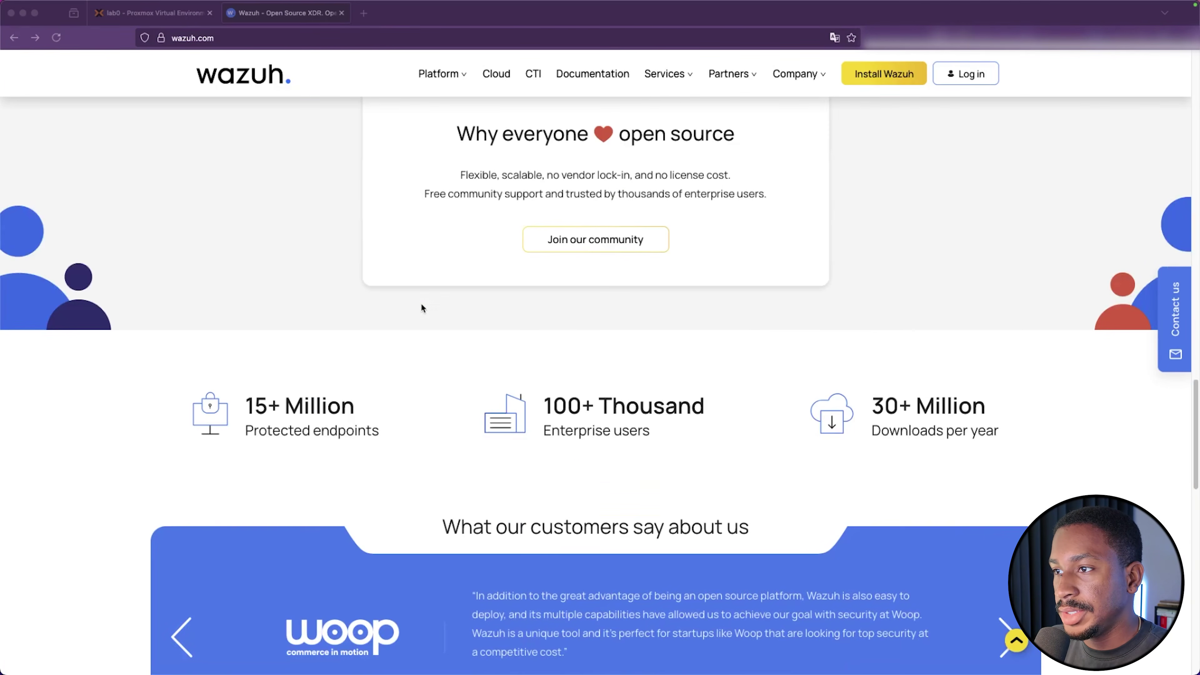
scroll(421, 307, down, 8)
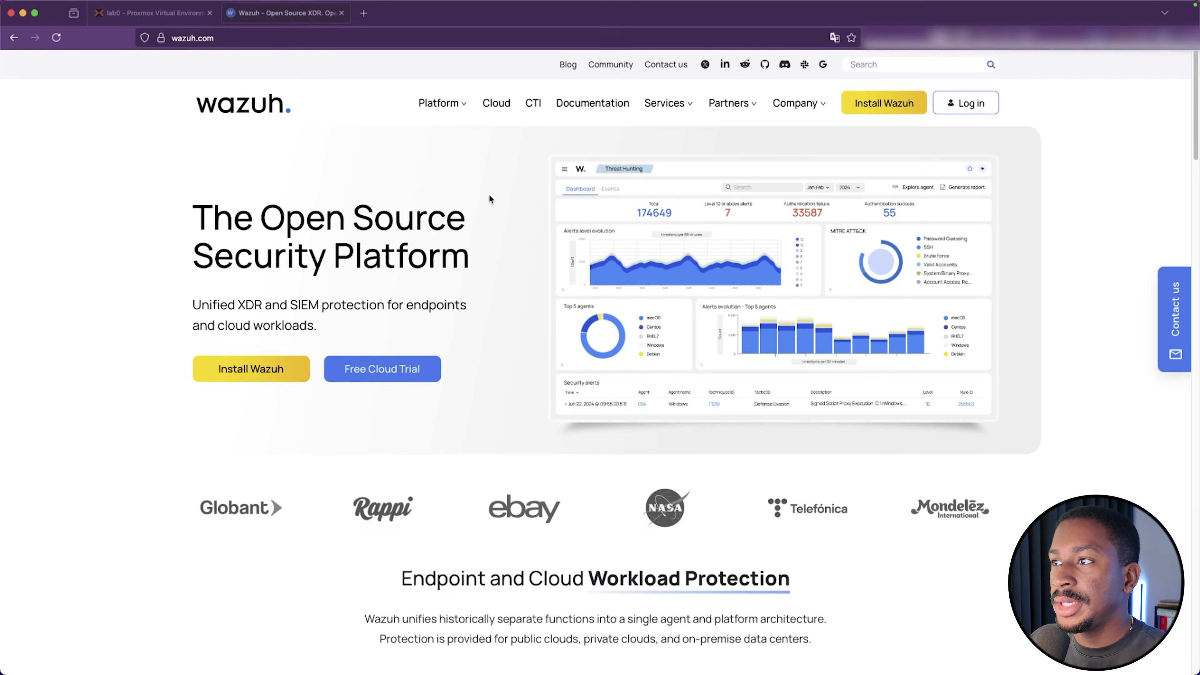
click(610, 110)
scroll(605, 236, down, 2)
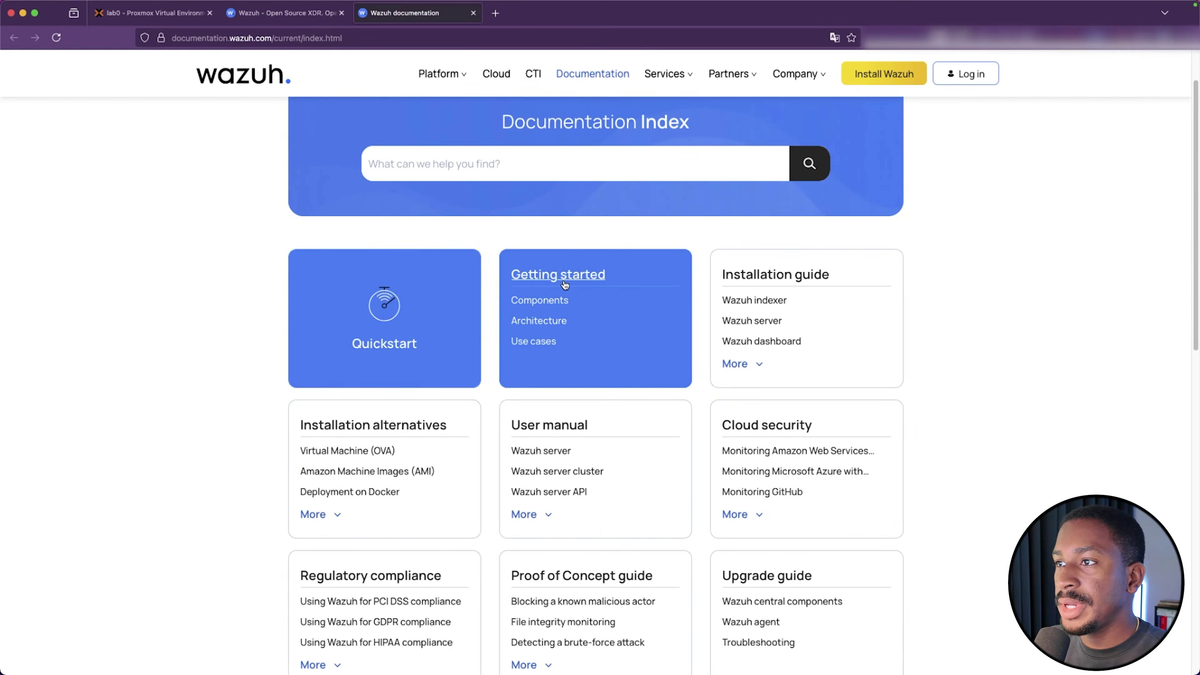
click(565, 284)
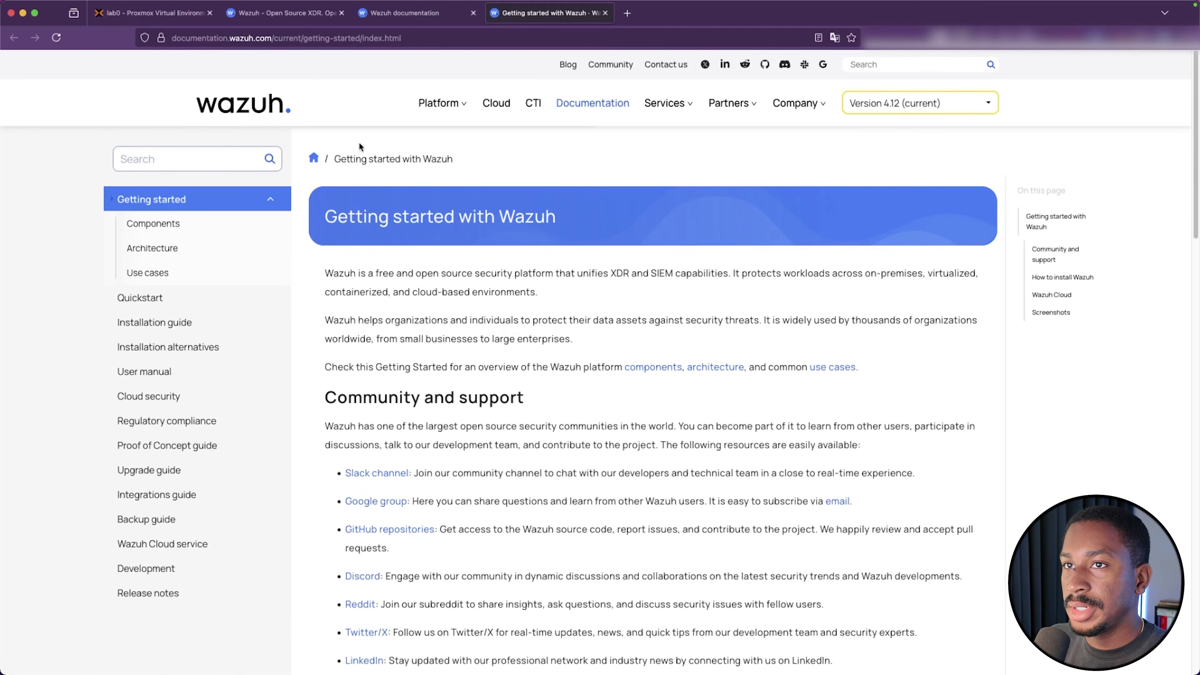
Open the Components page and scroll down to its data-flow diagram
scroll(471, 315, down, 2)
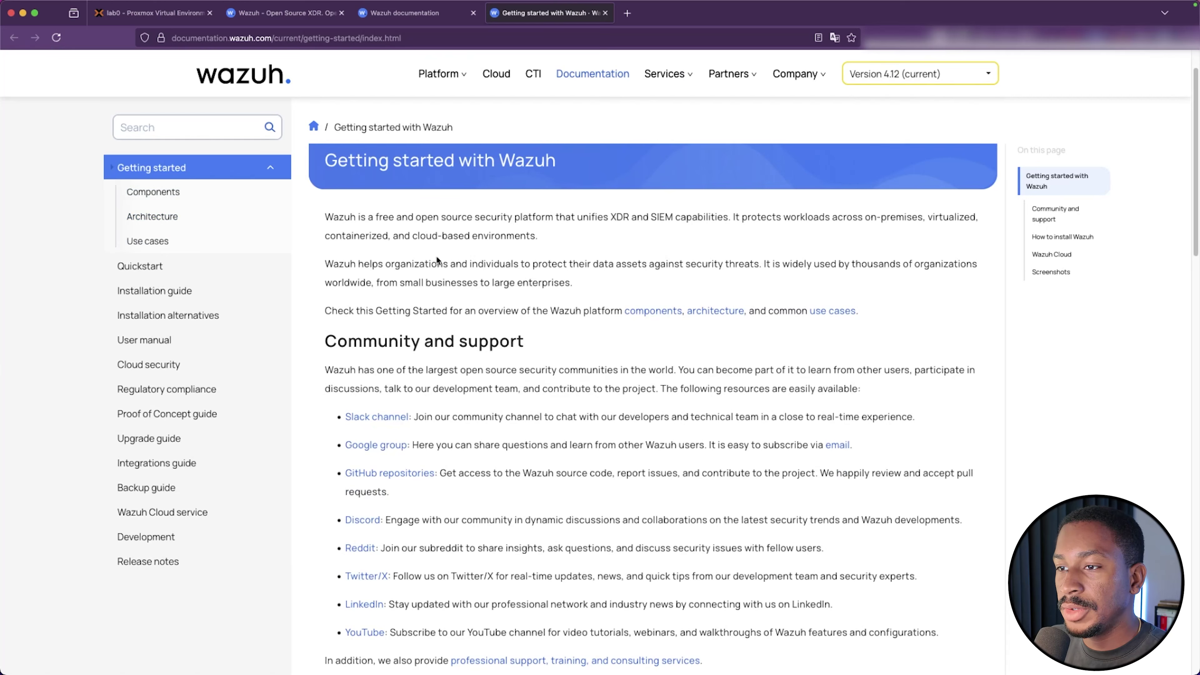
scroll(437, 260, down, 2)
scroll(496, 275, down, 4)
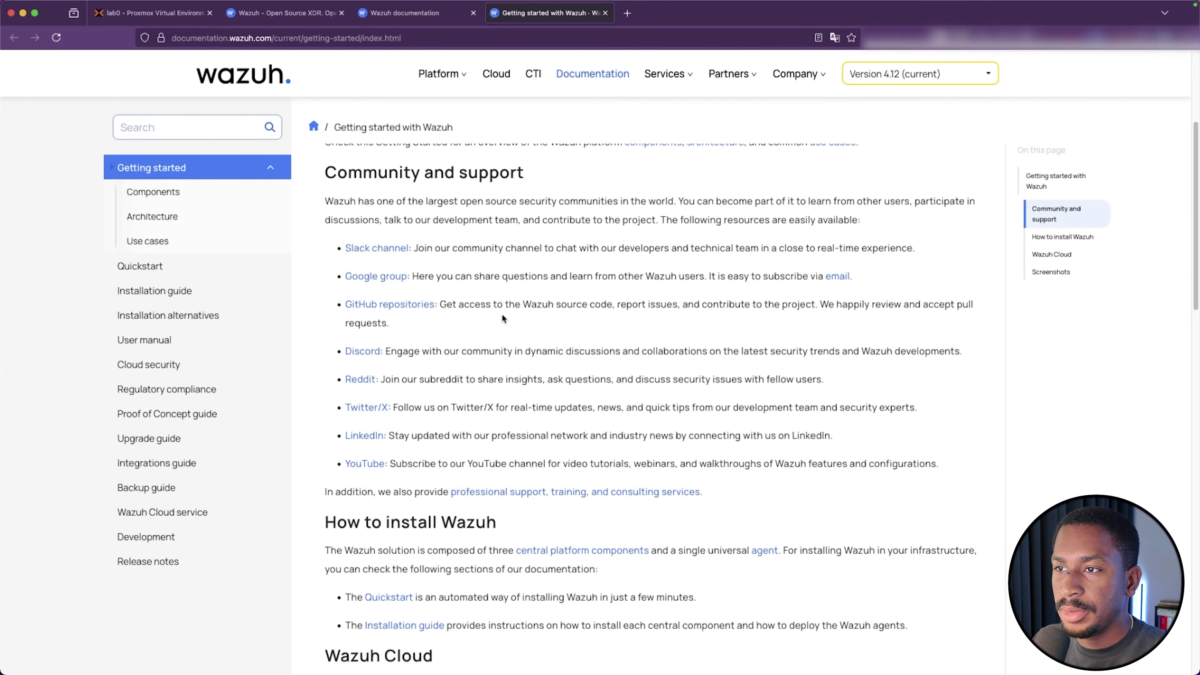
scroll(515, 320, down, 3)
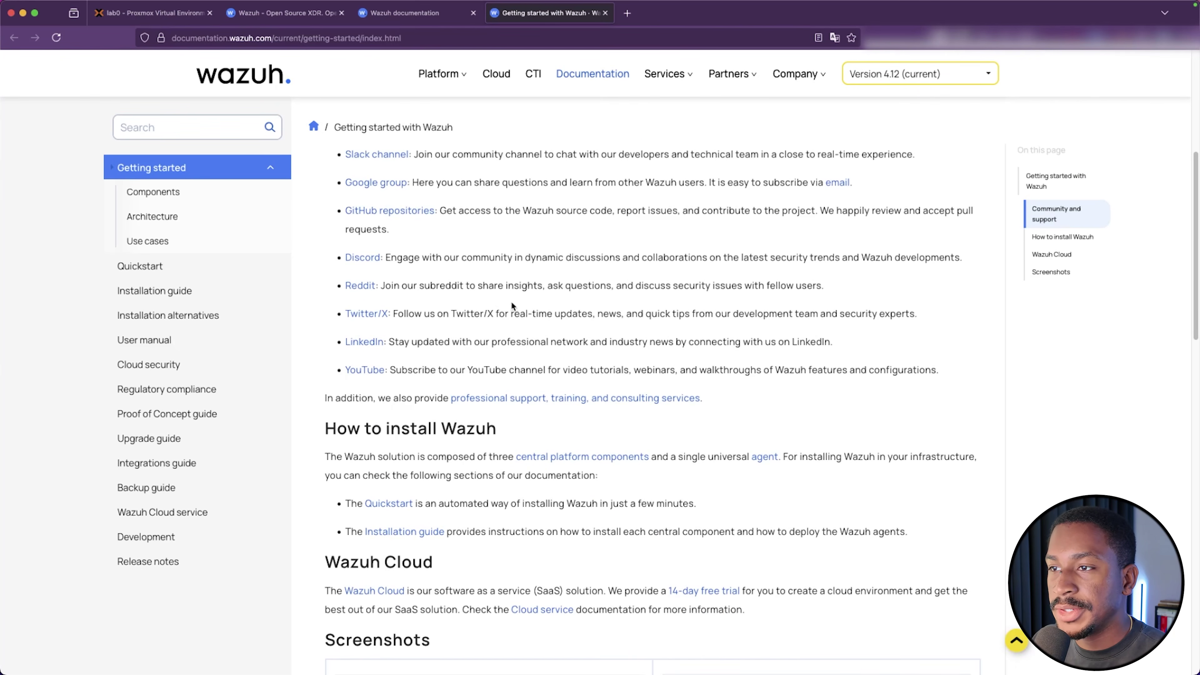
click(153, 191)
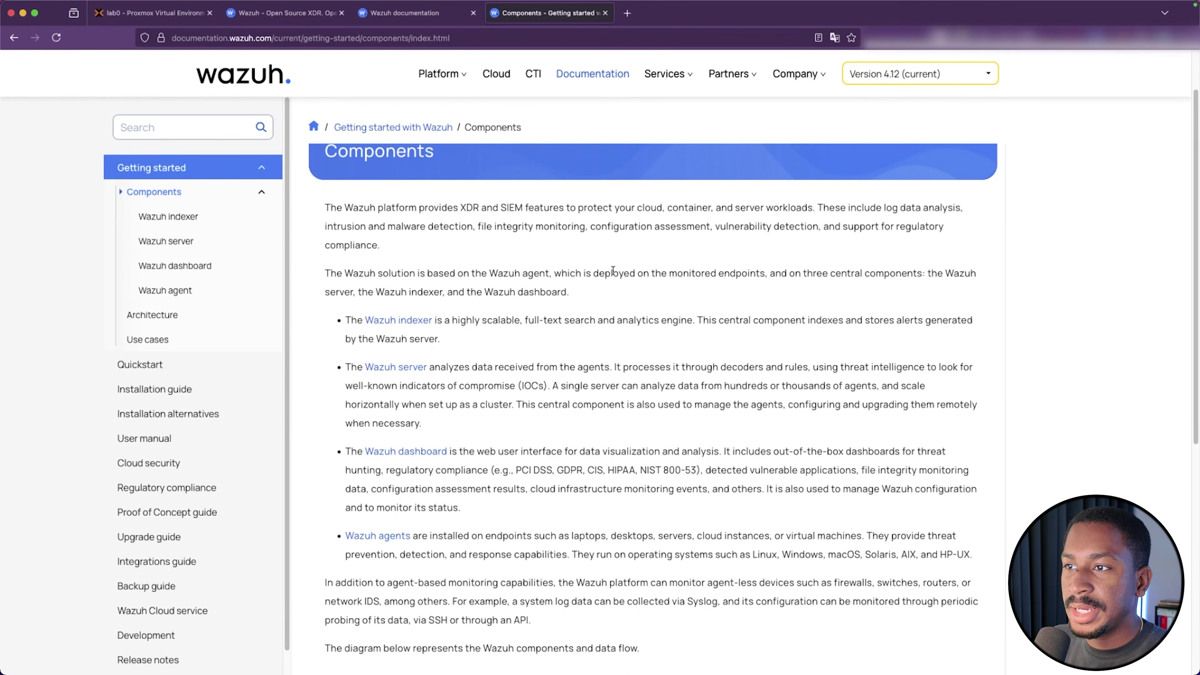
scroll(507, 368, down, 5)
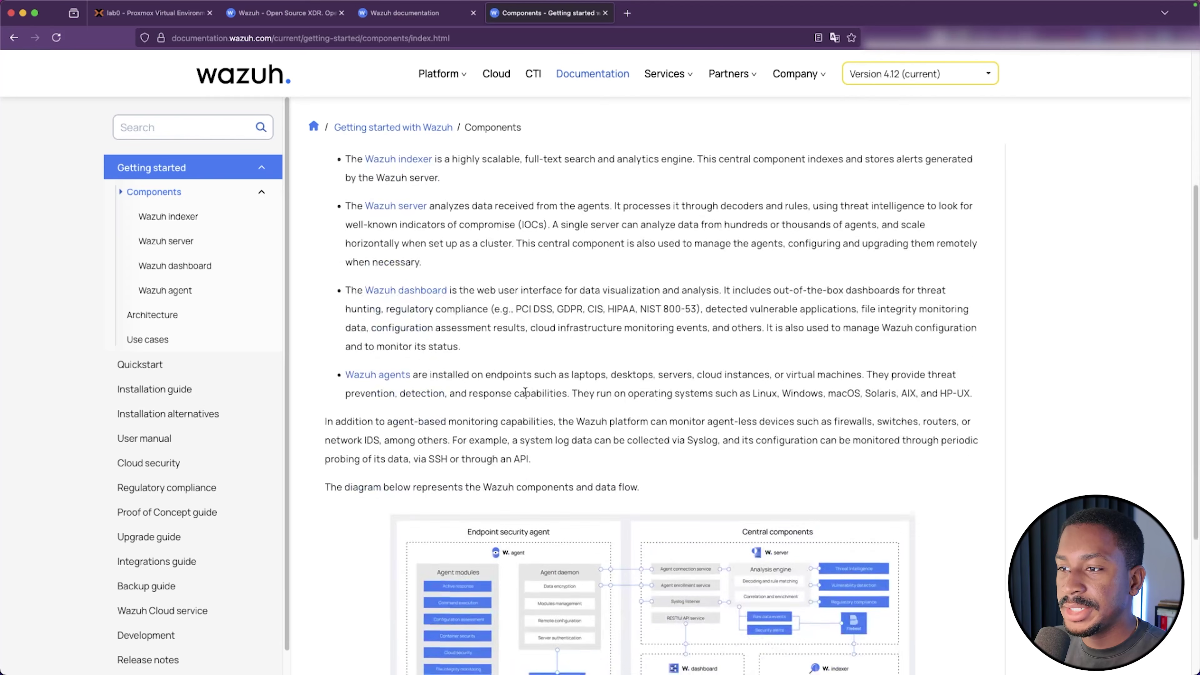
scroll(527, 457, down, 3)
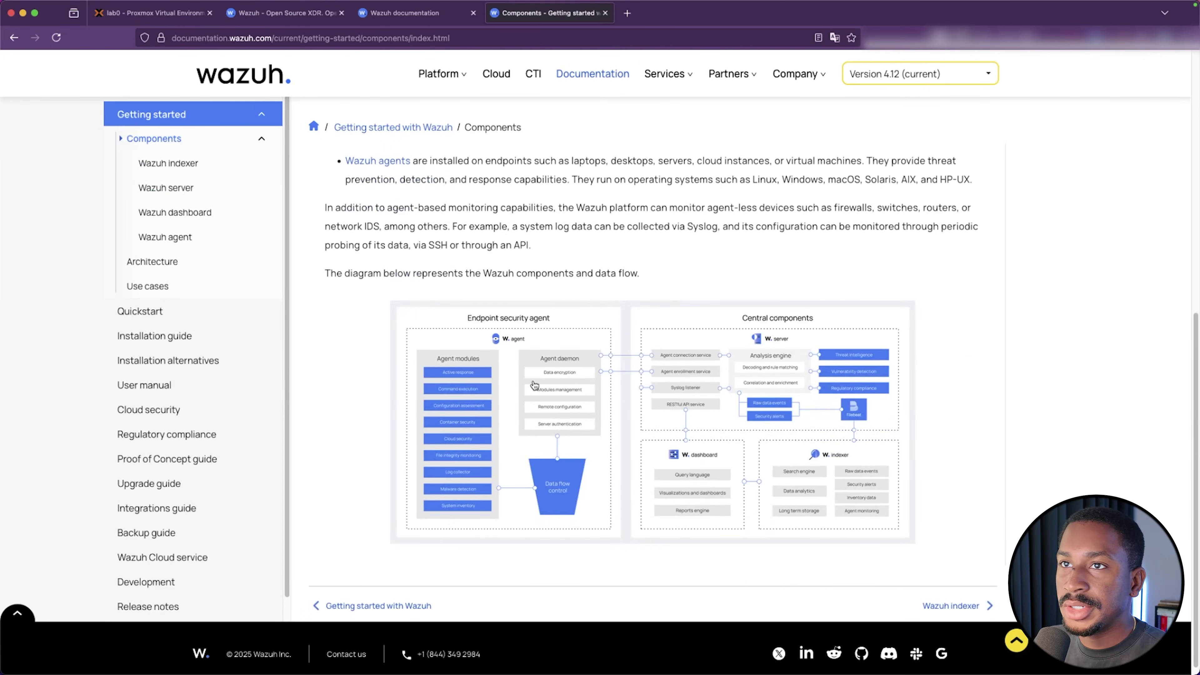
Read the Wazuh indexer, Wazuh server and Wazuh dashboard component pages
click(180, 164)
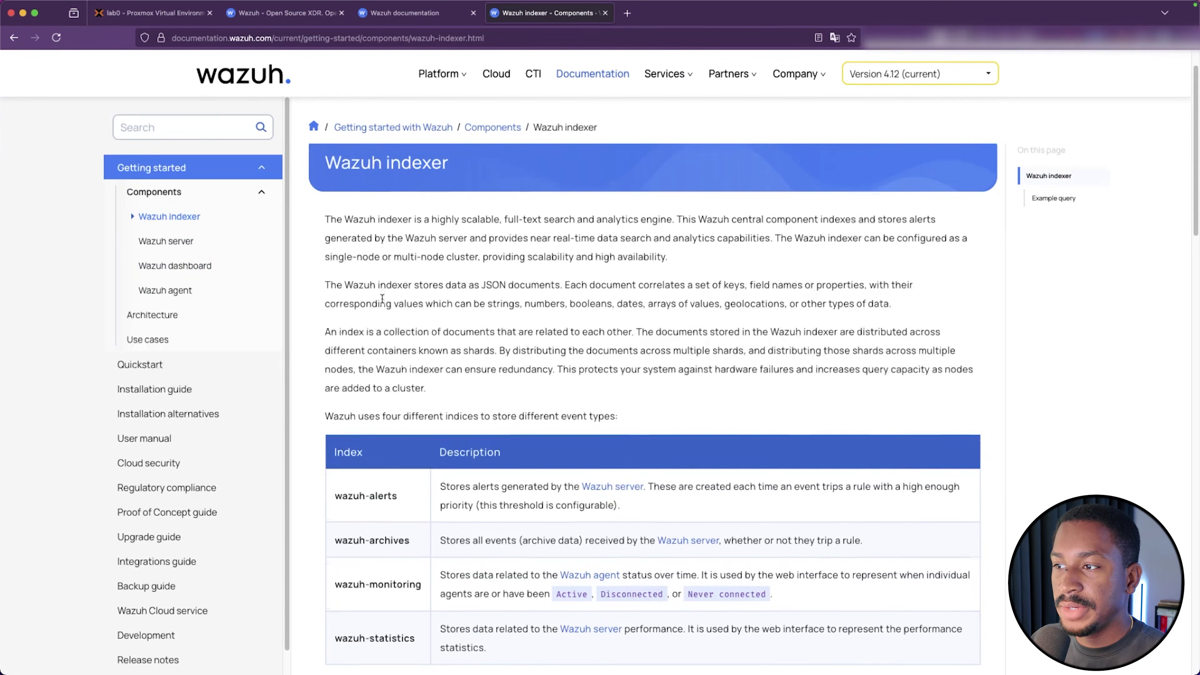
click(166, 239)
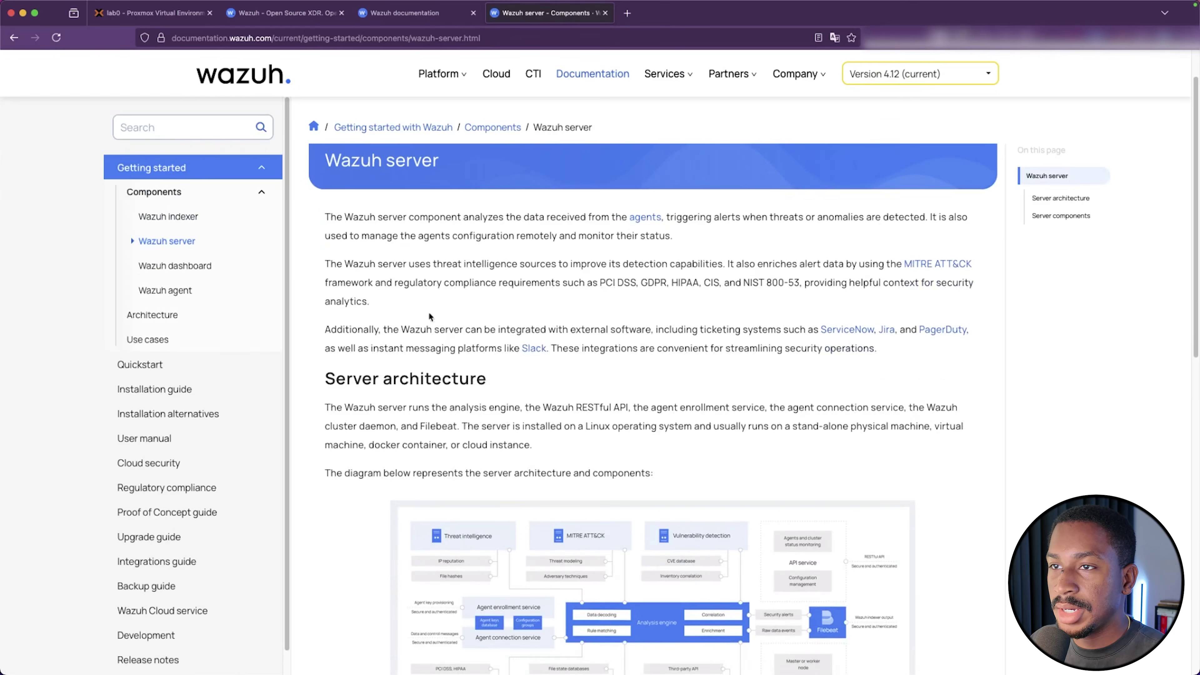
click(176, 266)
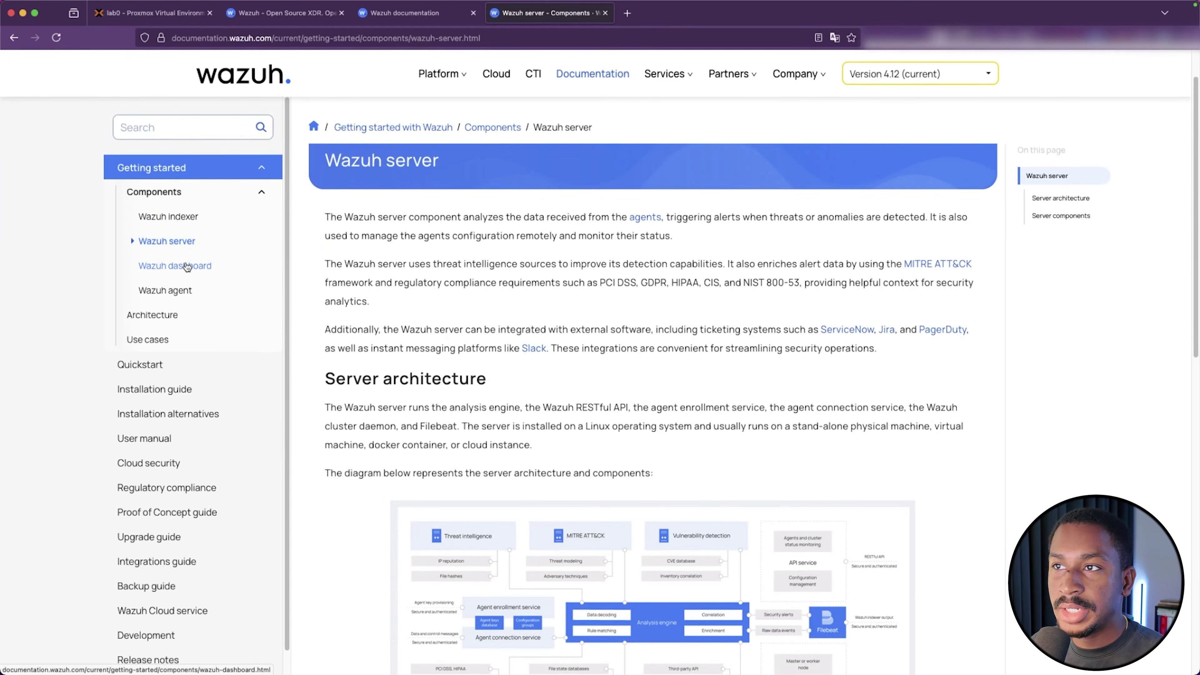
scroll(453, 315, down, 15)
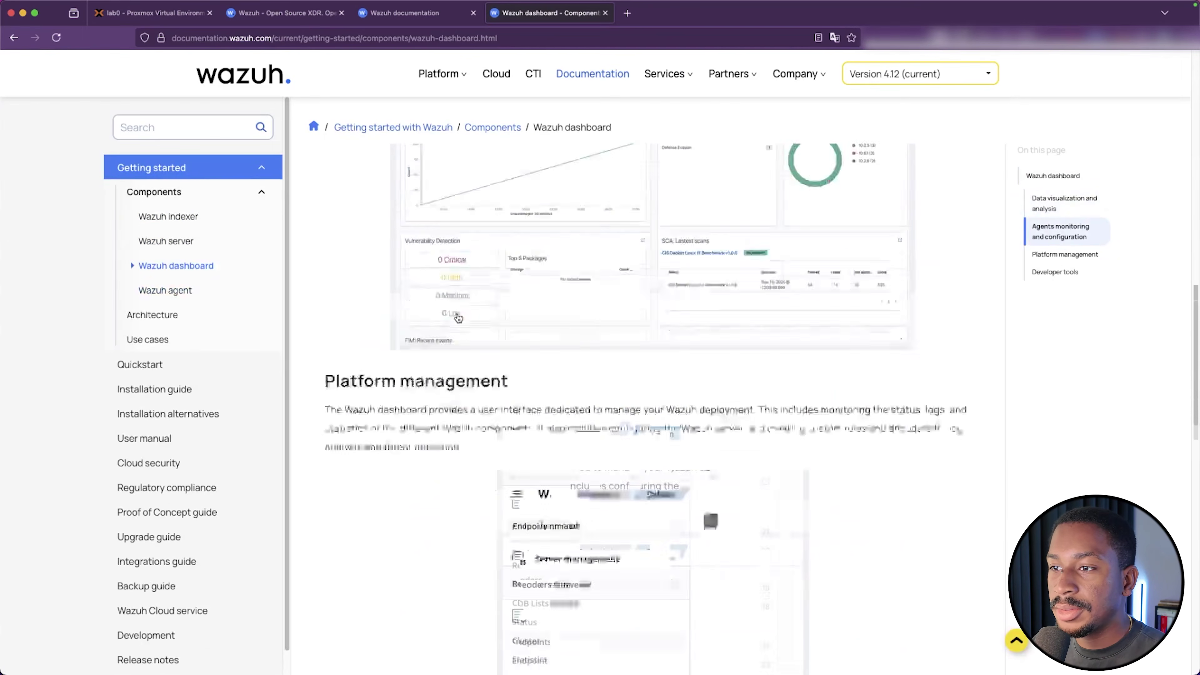
scroll(457, 313, down, 4)
scroll(457, 317, down, 14)
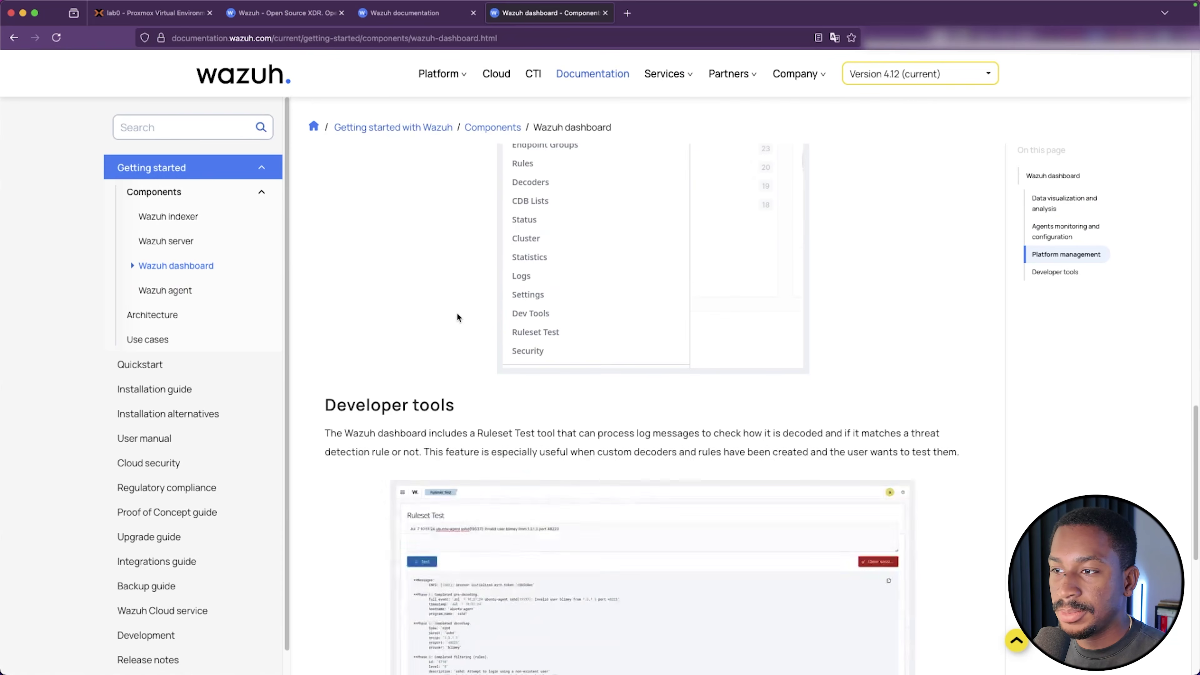
scroll(457, 317, down, 3)
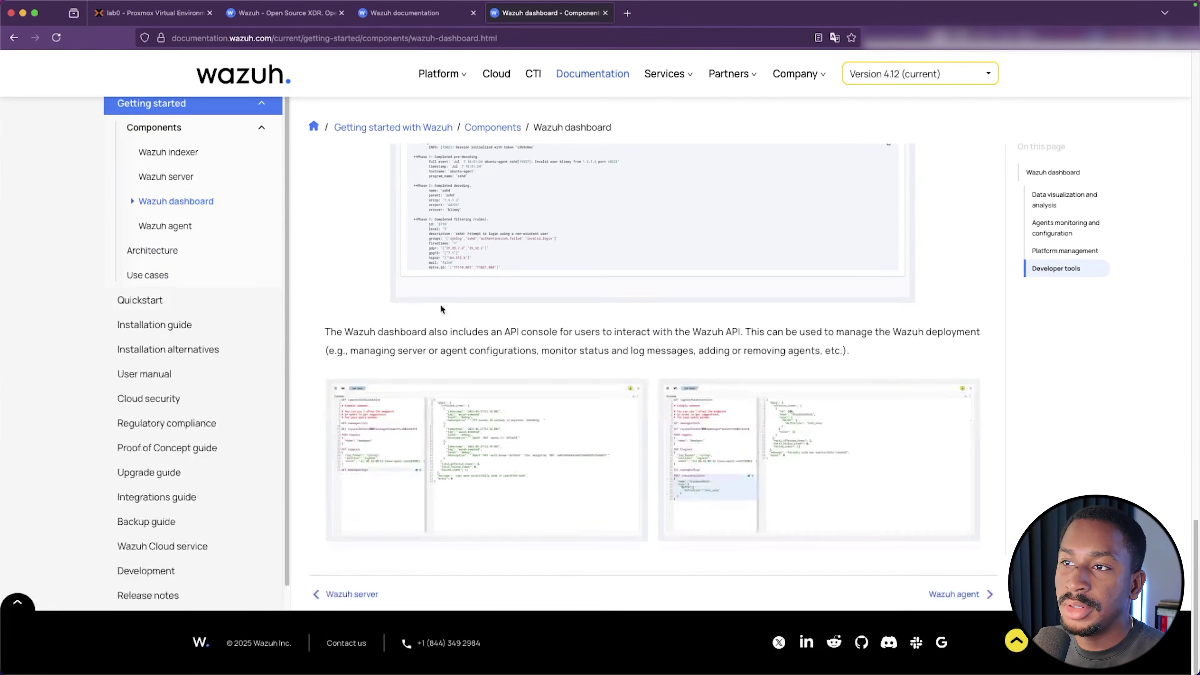
Read through the Architecture and Use cases documentation pages
click(153, 252)
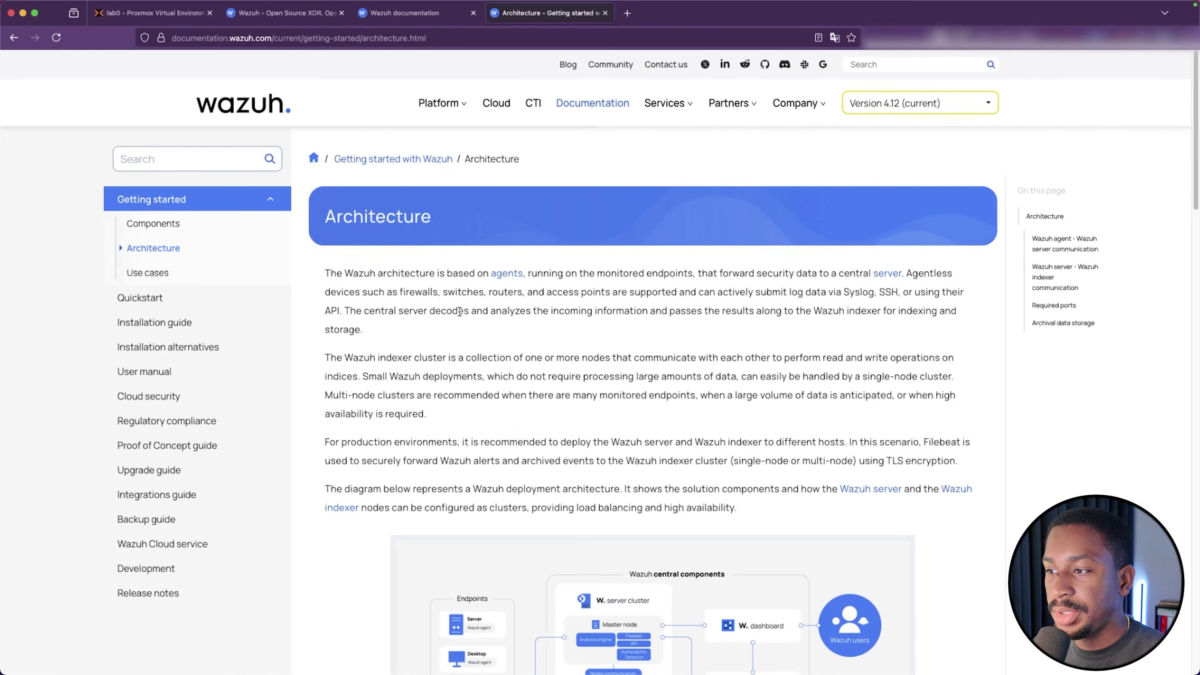
scroll(463, 303, down, 10)
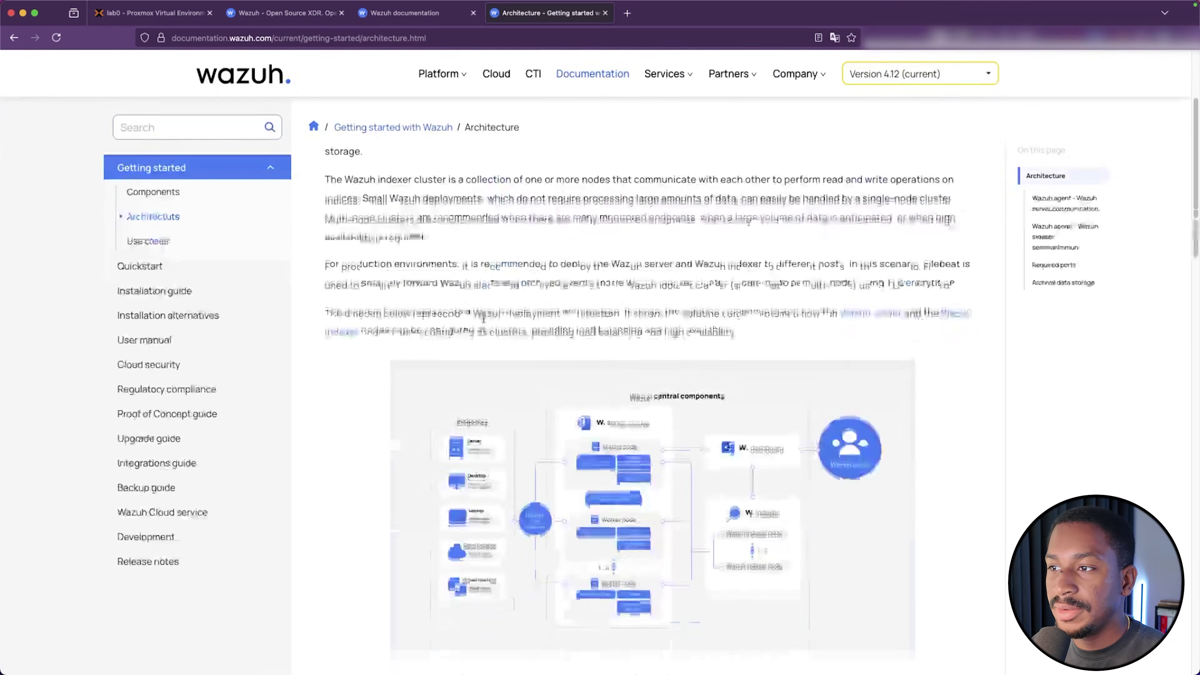
scroll(566, 339, down, 5)
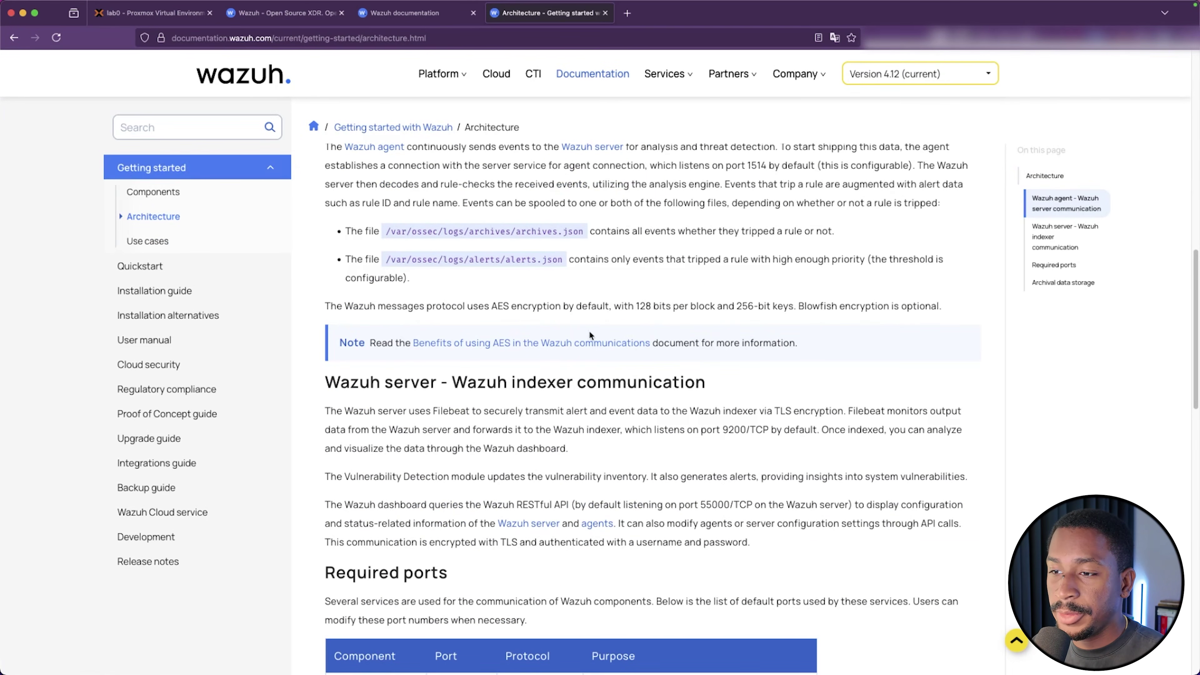
scroll(590, 334, down, 10)
click(187, 242)
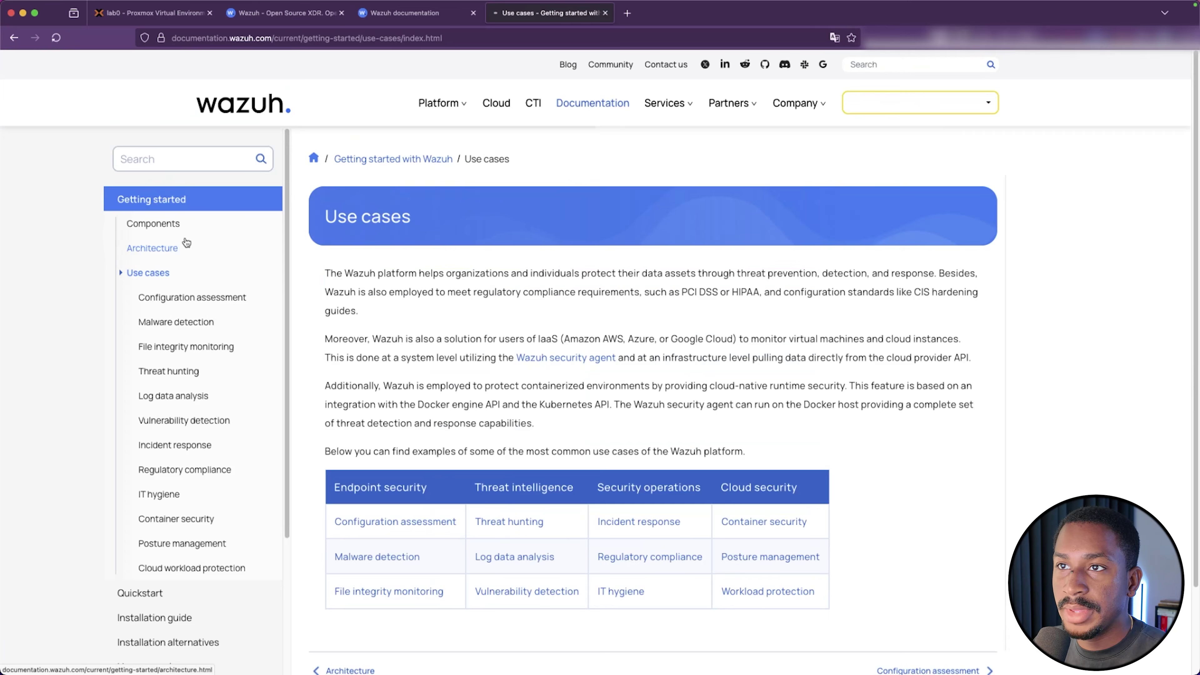
scroll(480, 288, down, 3)
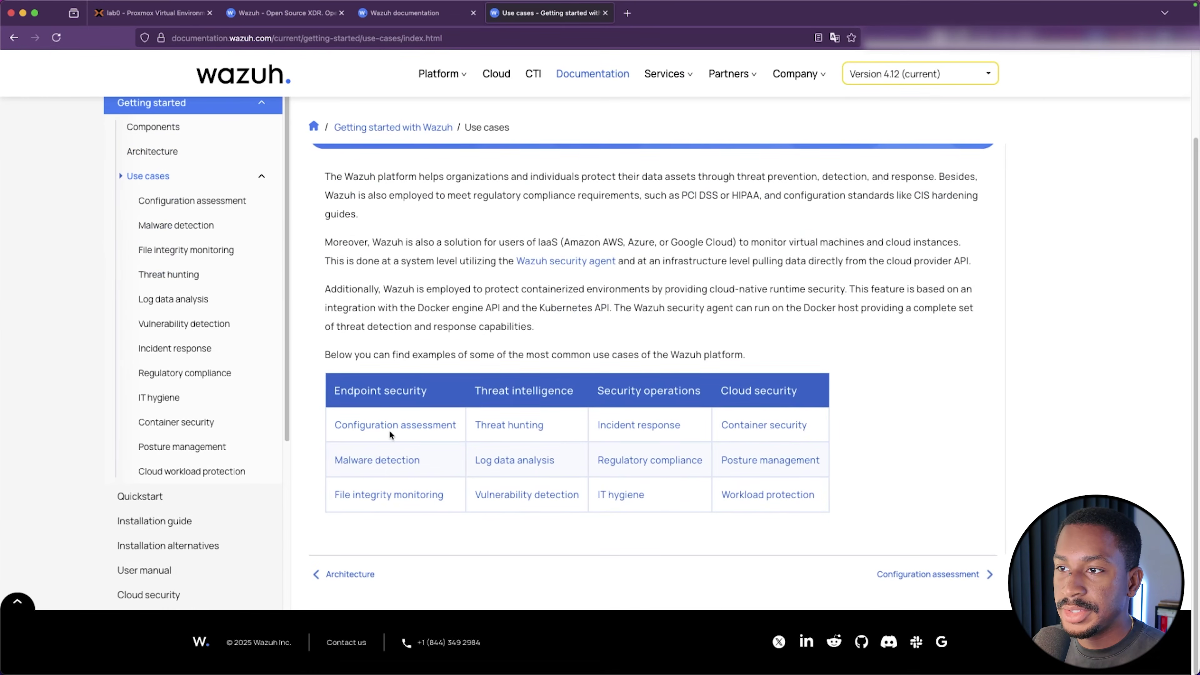
Open the Installation guide and scroll through its workflow, packages and alternatives
click(176, 523)
scroll(431, 354, down, 5)
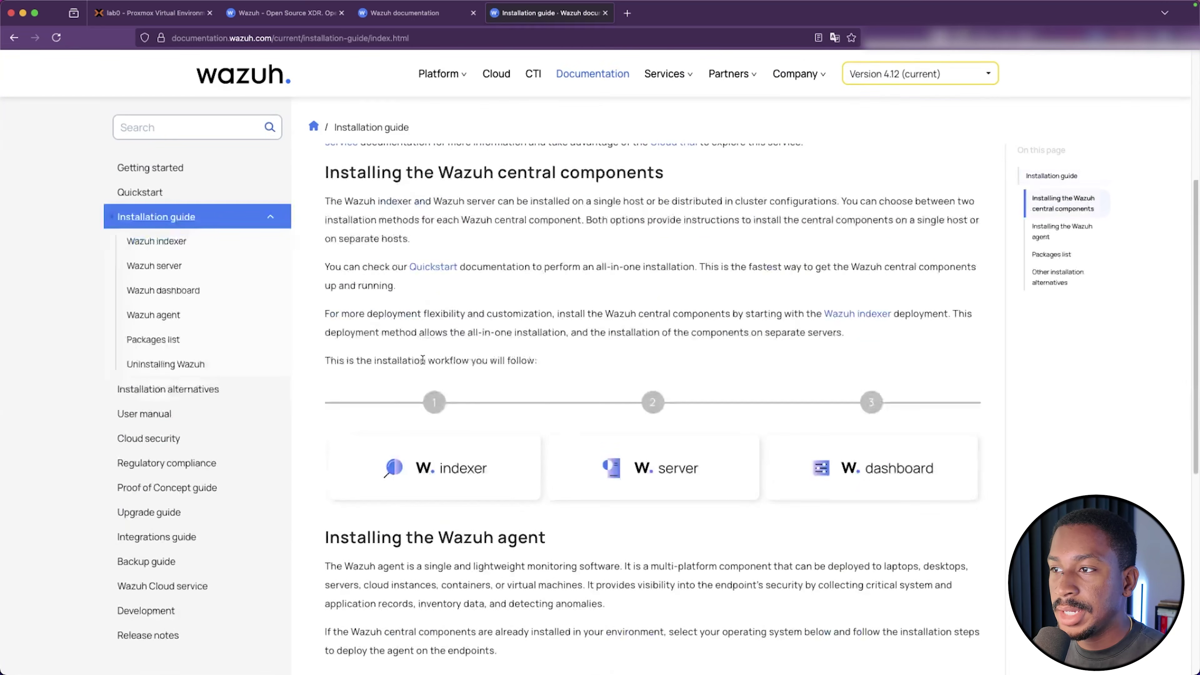
scroll(535, 340, down, 5)
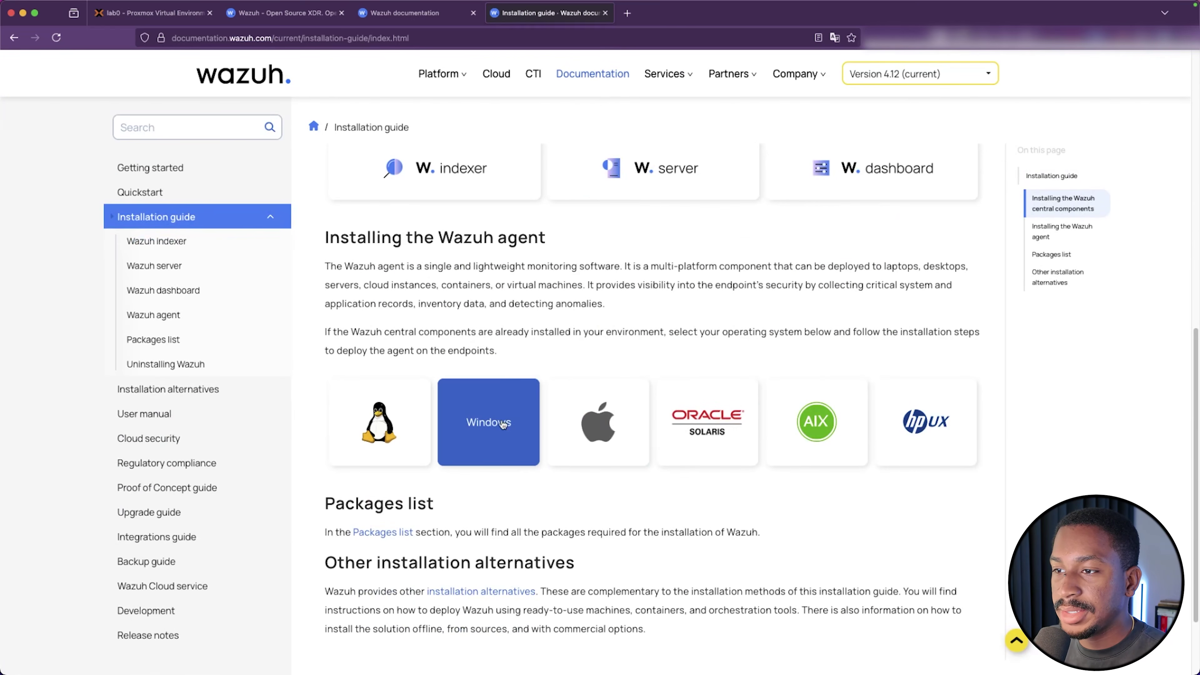
scroll(491, 416, down, 3)
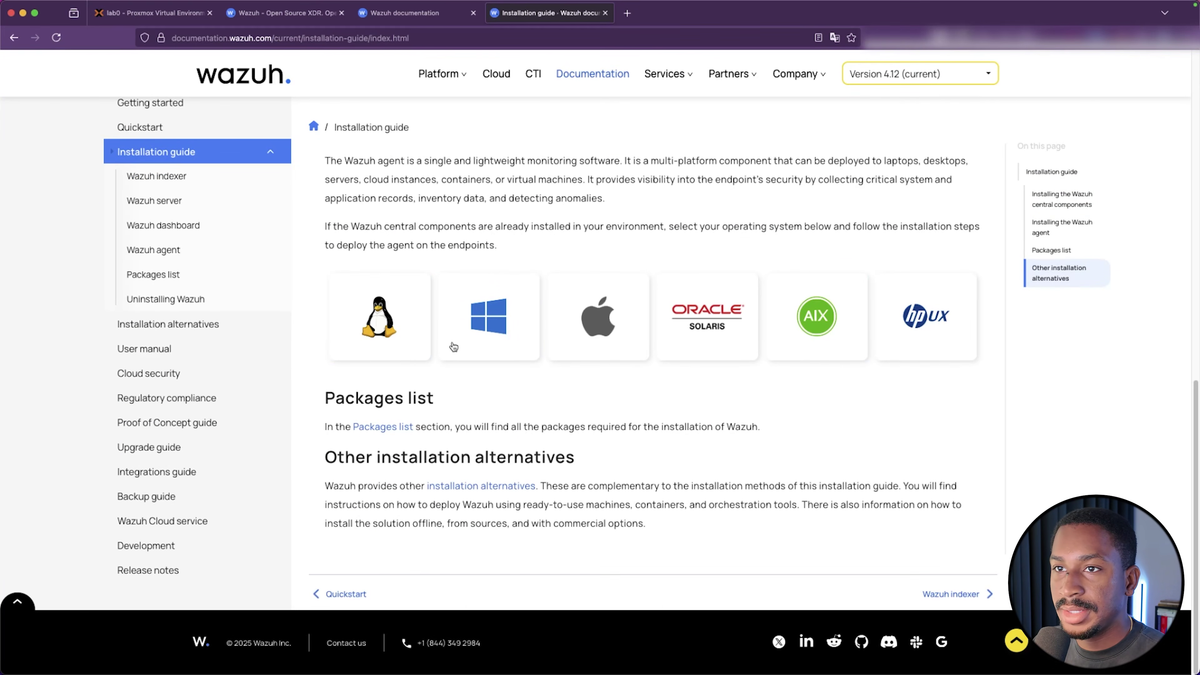
Open the Virtual Machine (OVA) page and copy the wazuh-4.12.0.ova download link
click(155, 324)
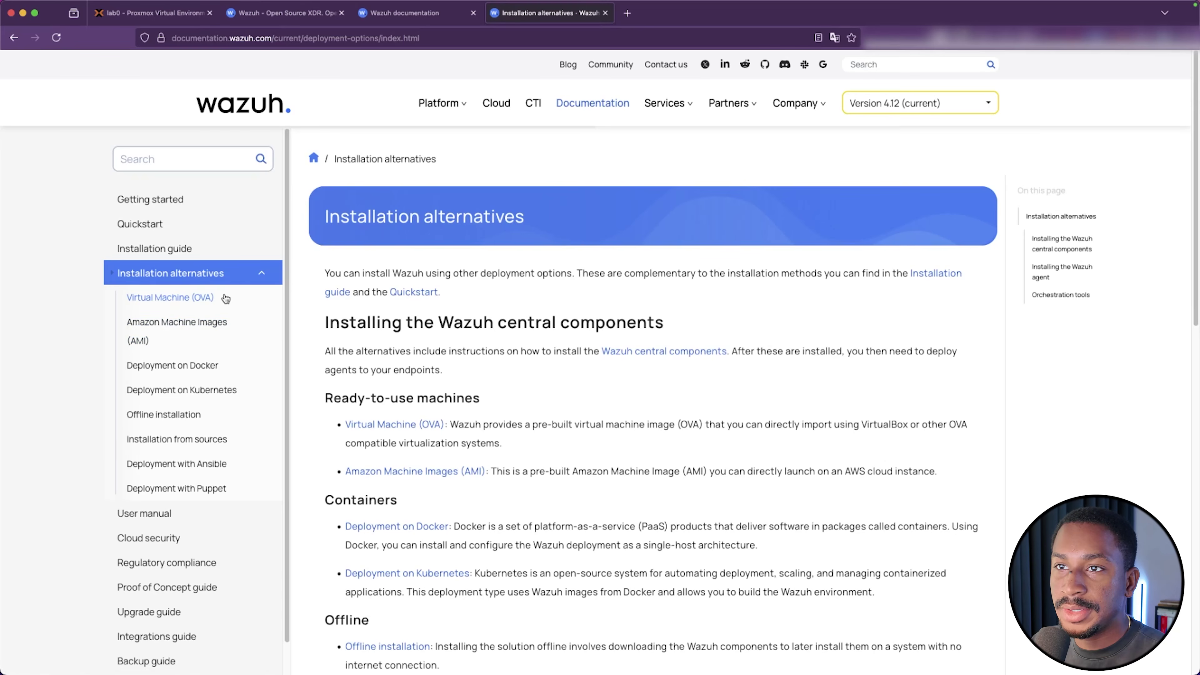
click(162, 298)
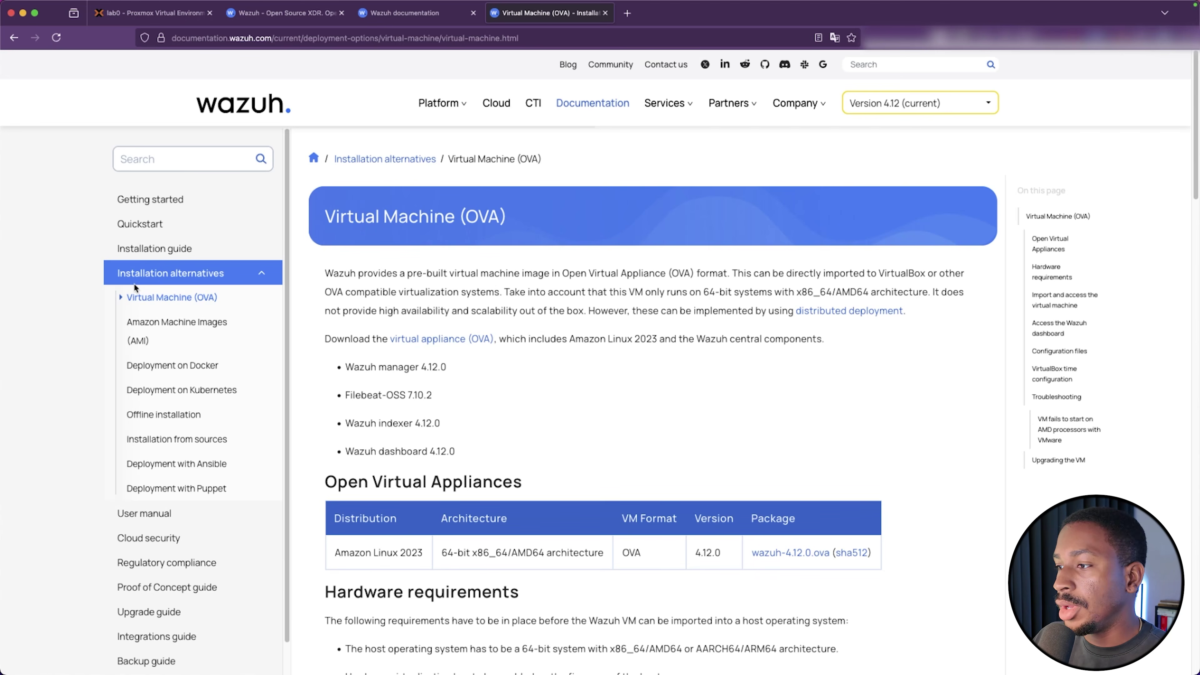
scroll(726, 445, down, 2)
right_click(799, 505)
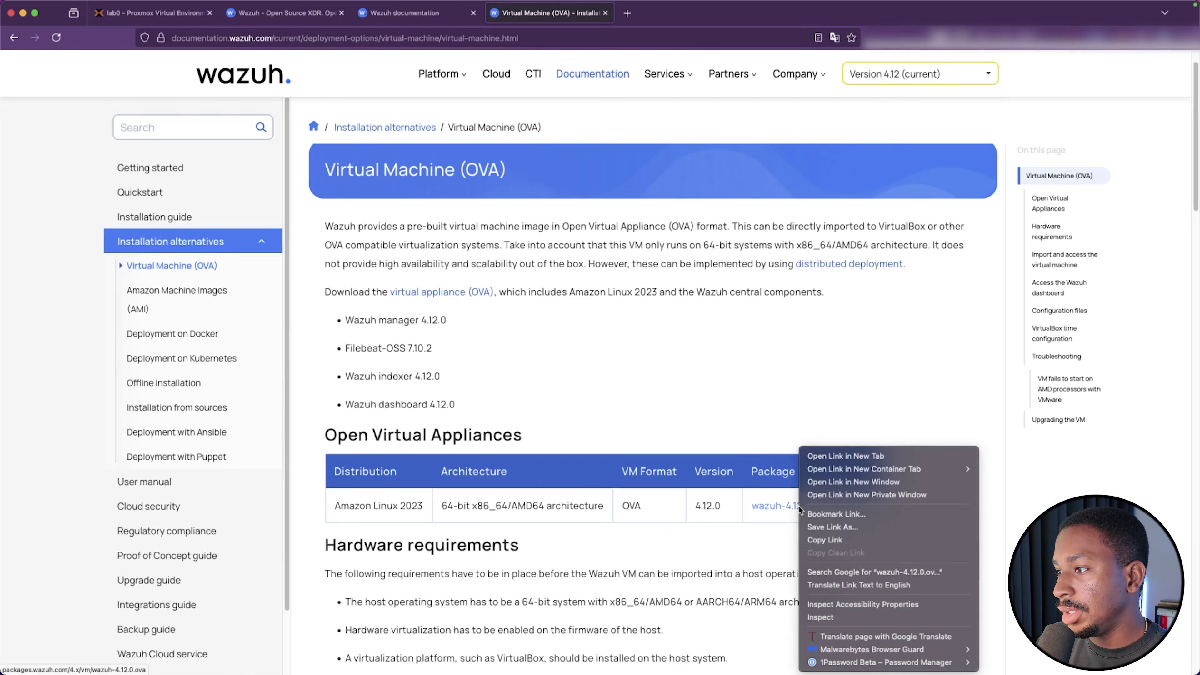
click(841, 539)
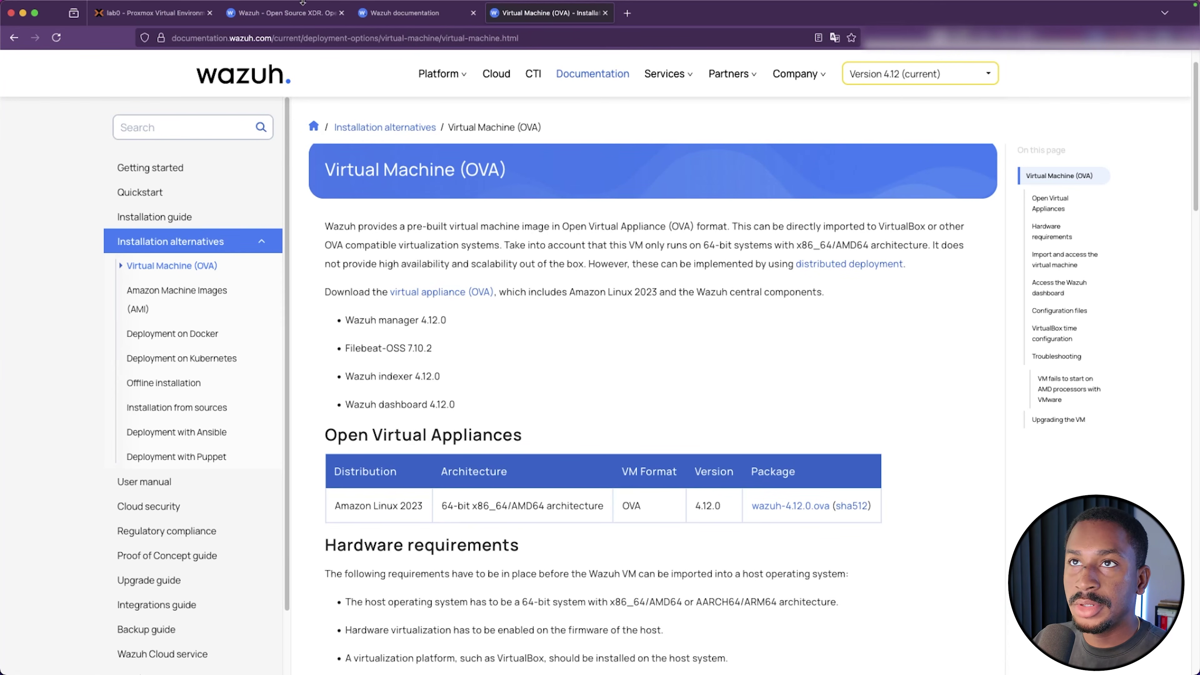
Return to Proxmox and open a root shell on node lab0
click(151, 13)
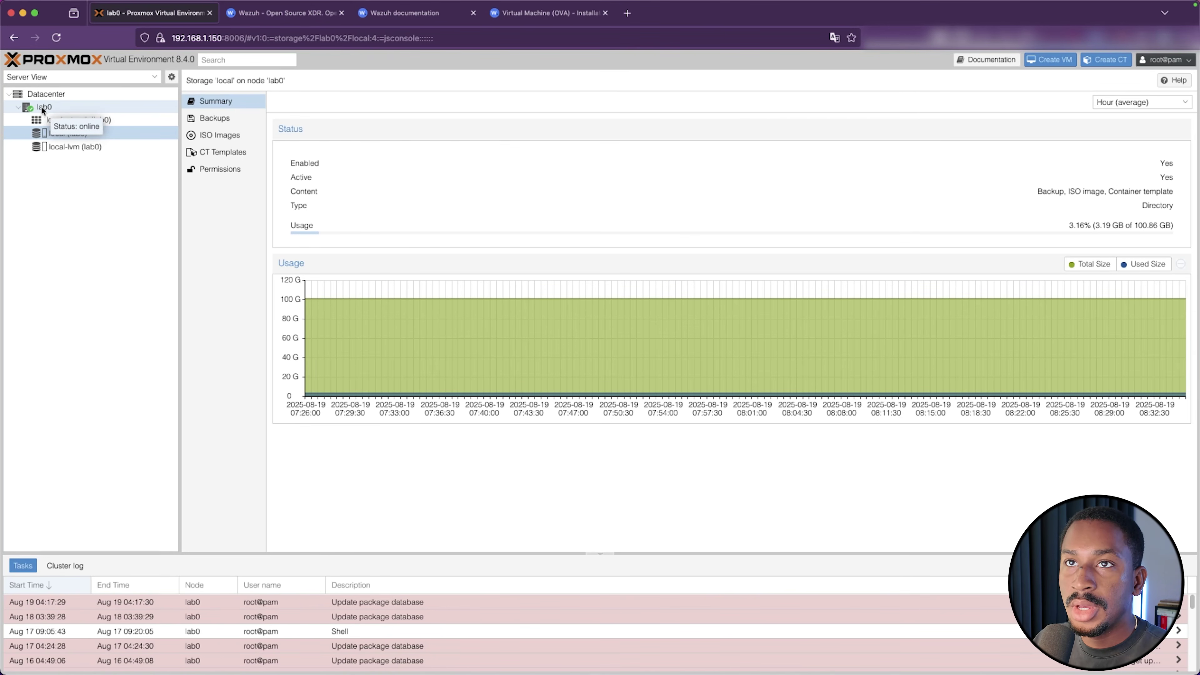
click(57, 107)
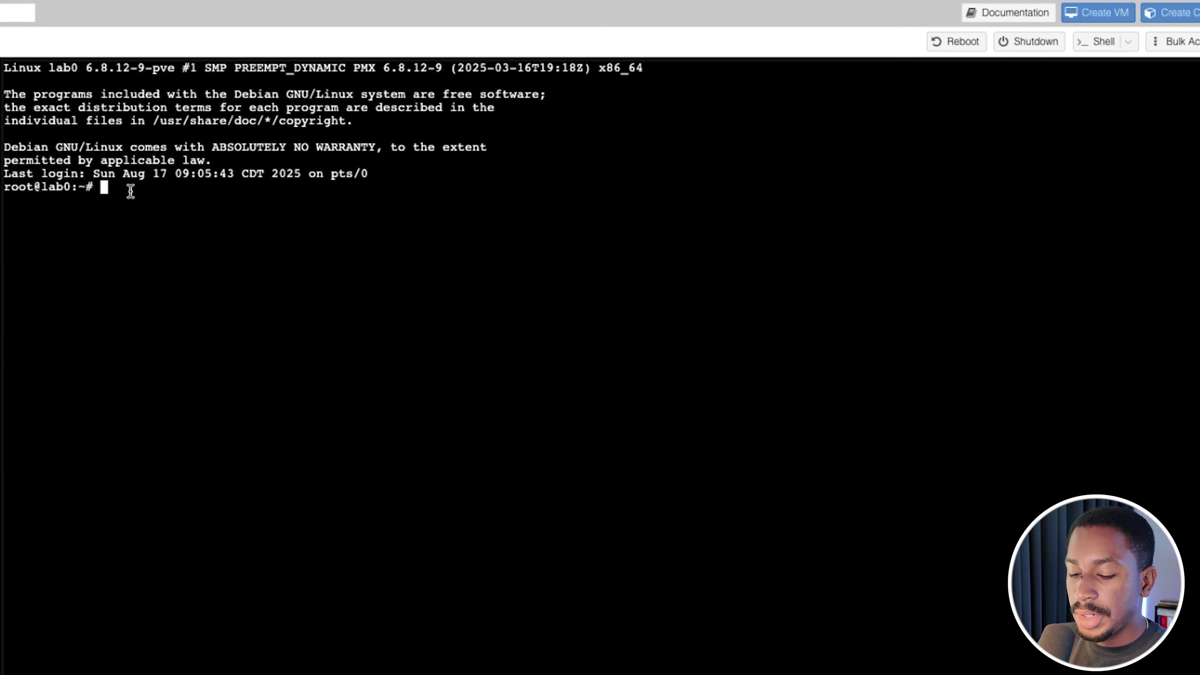
Move into /var/lib and list its contents
text(cd /var/kl)
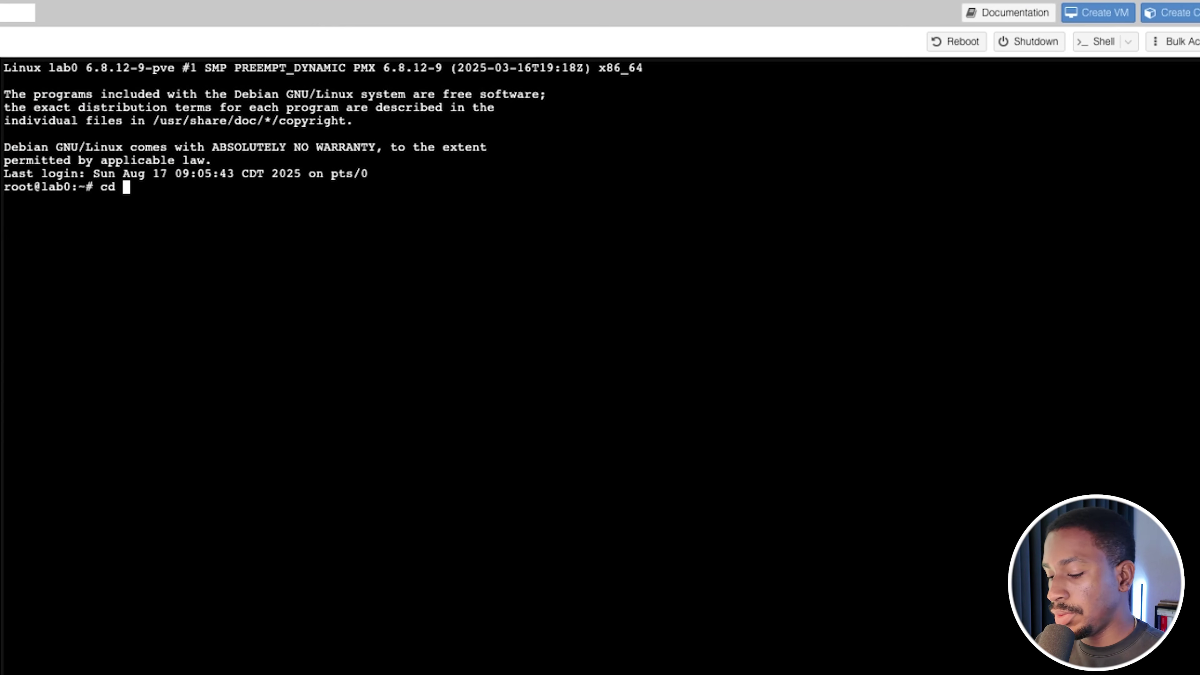
key(BackSpace)
key(BackSpace)
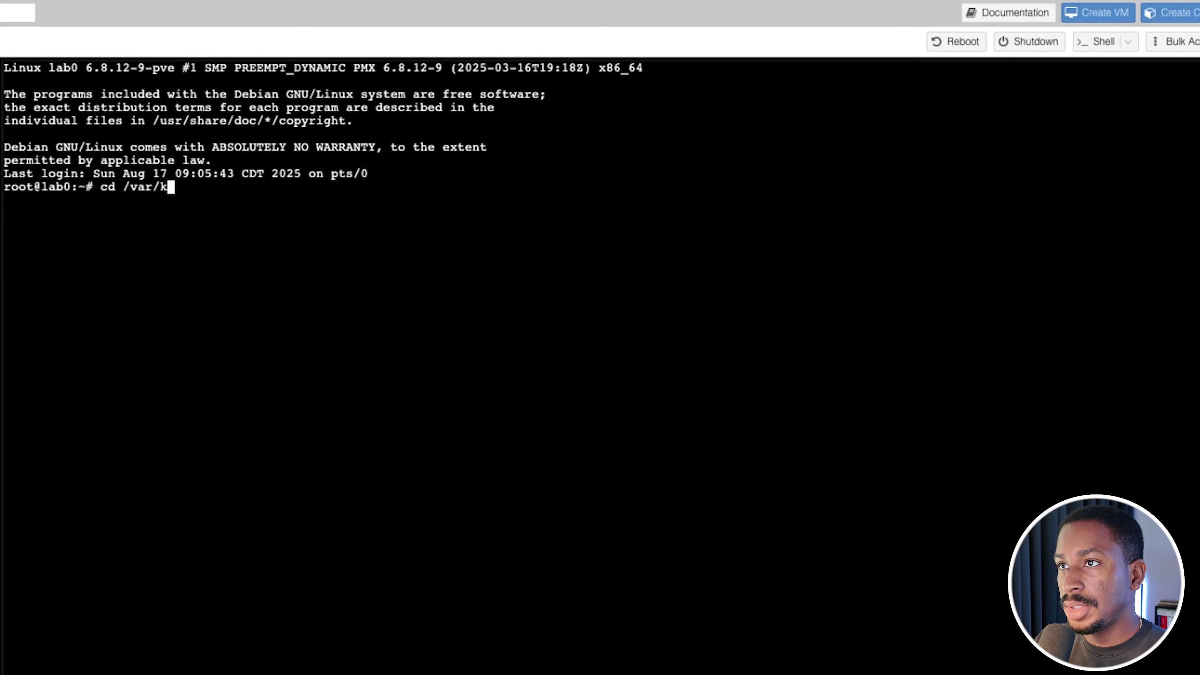
text(lib)
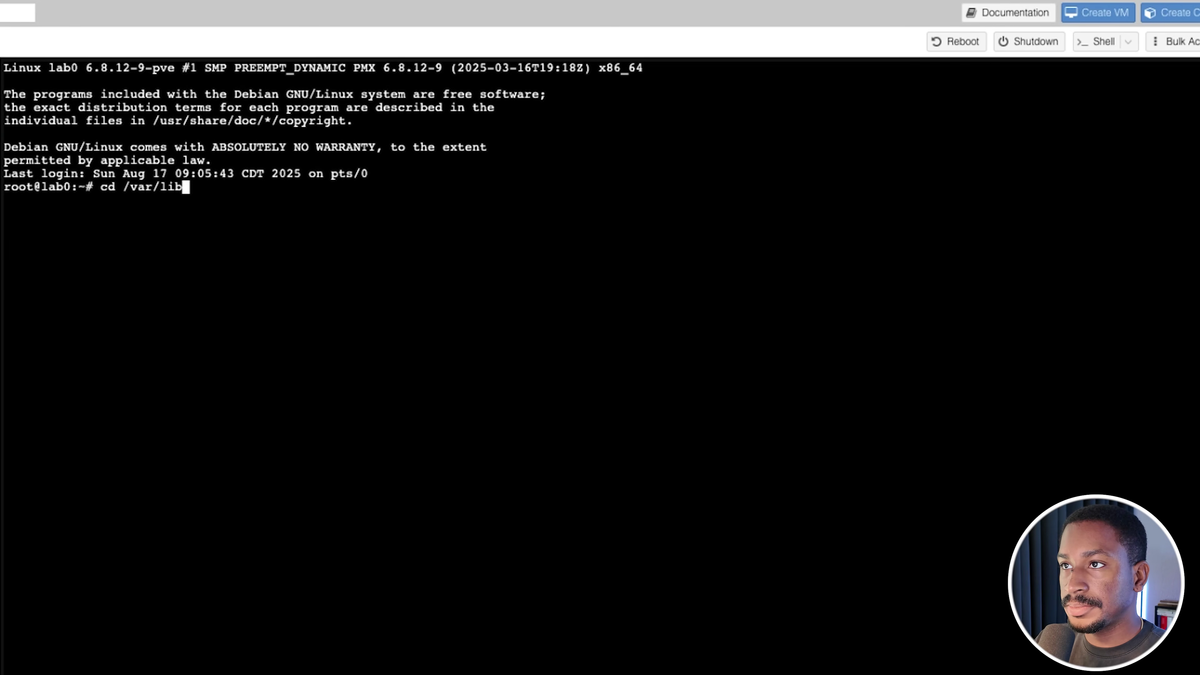
key(Return)
text(ls)
key(Return)
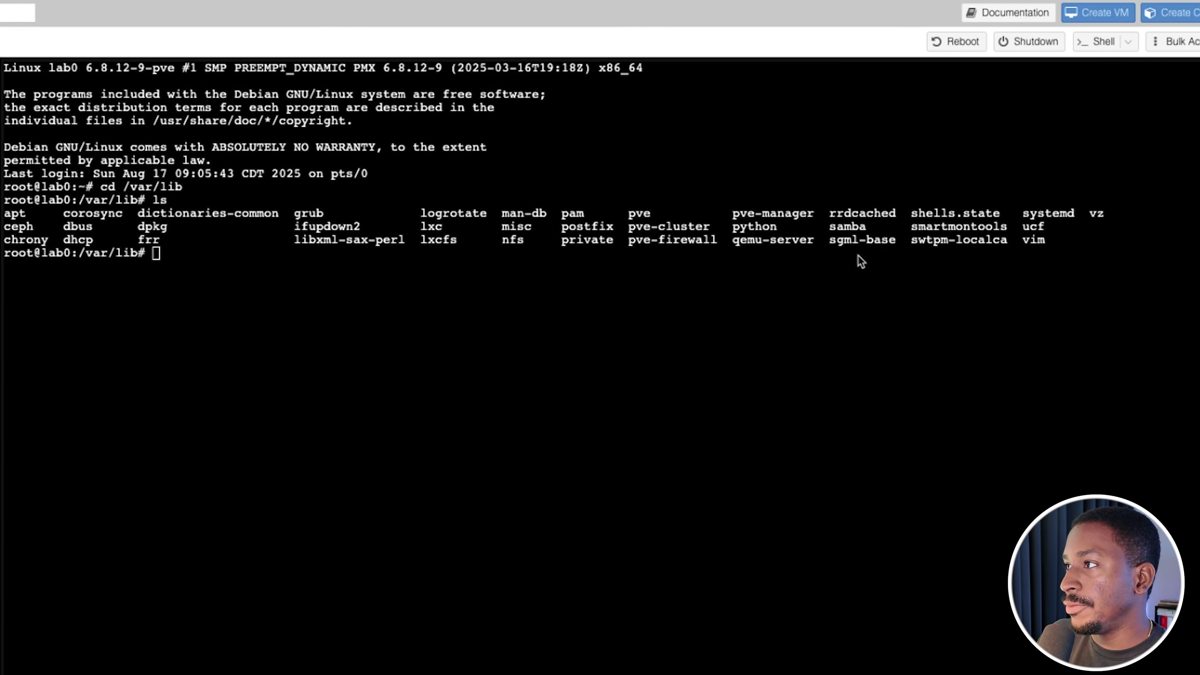
Enter the vz folder, list its dump, images and template folders, and begin 'mkdir wazuh && cd wazuh'
click(471, 275)
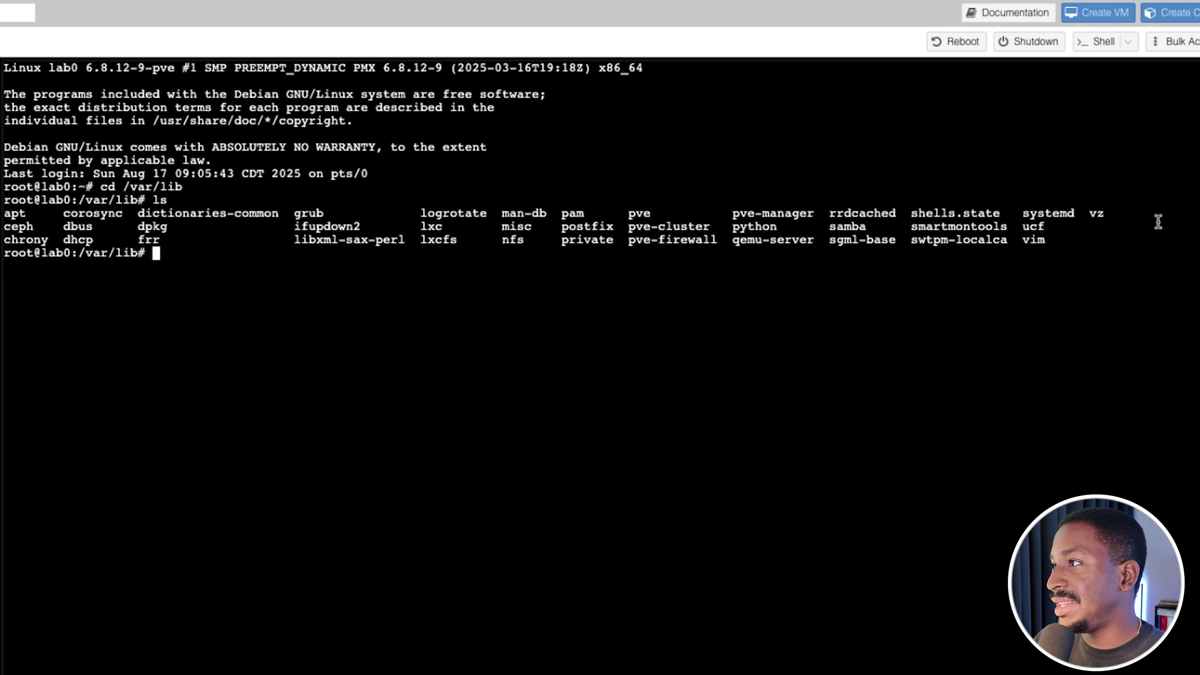
drag(1150, 217, 1090, 215)
click(385, 307)
text(cd vz)
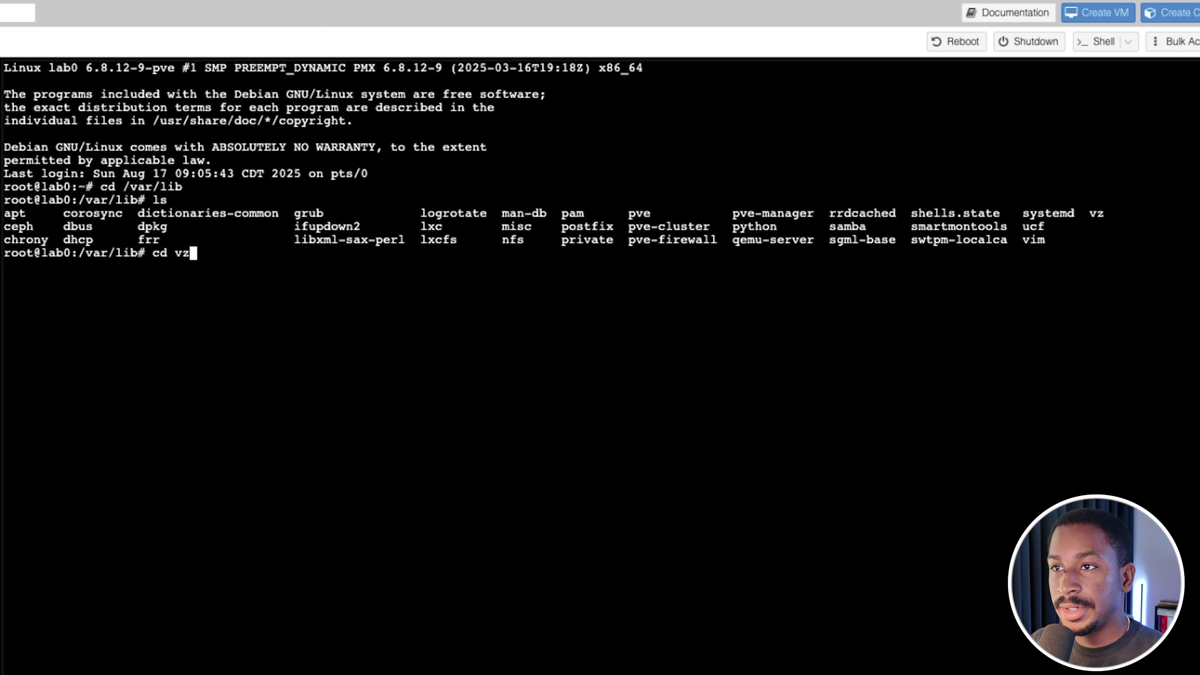
key(Return)
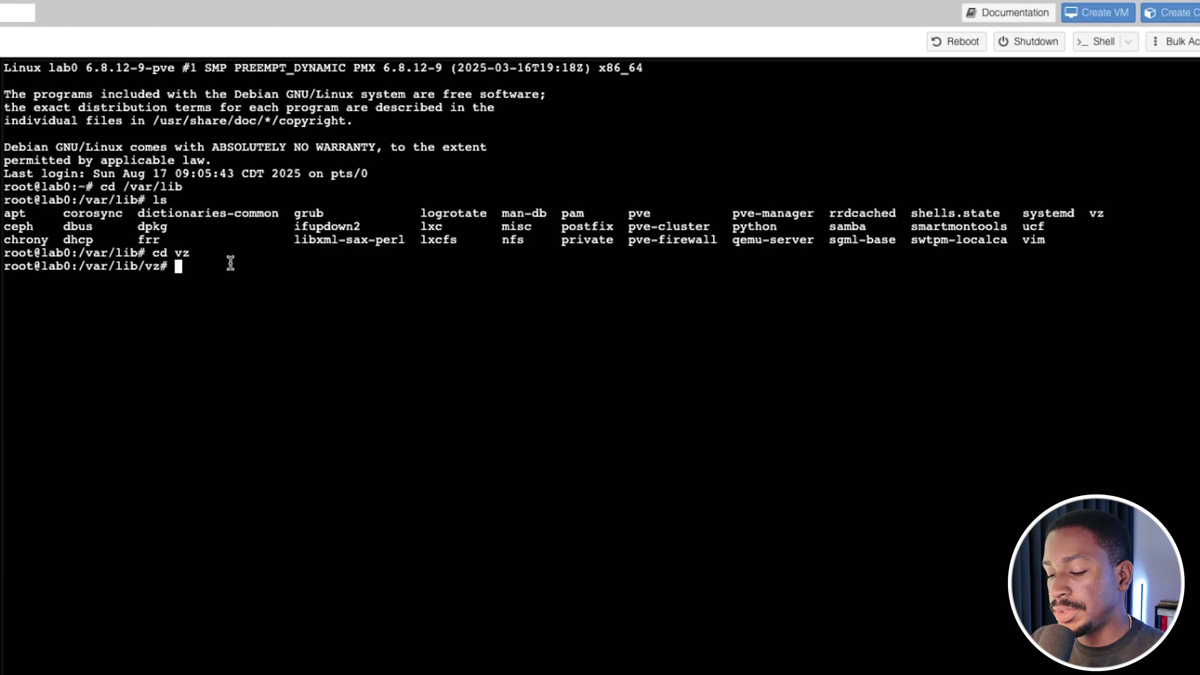
text(ls)
key(Return)
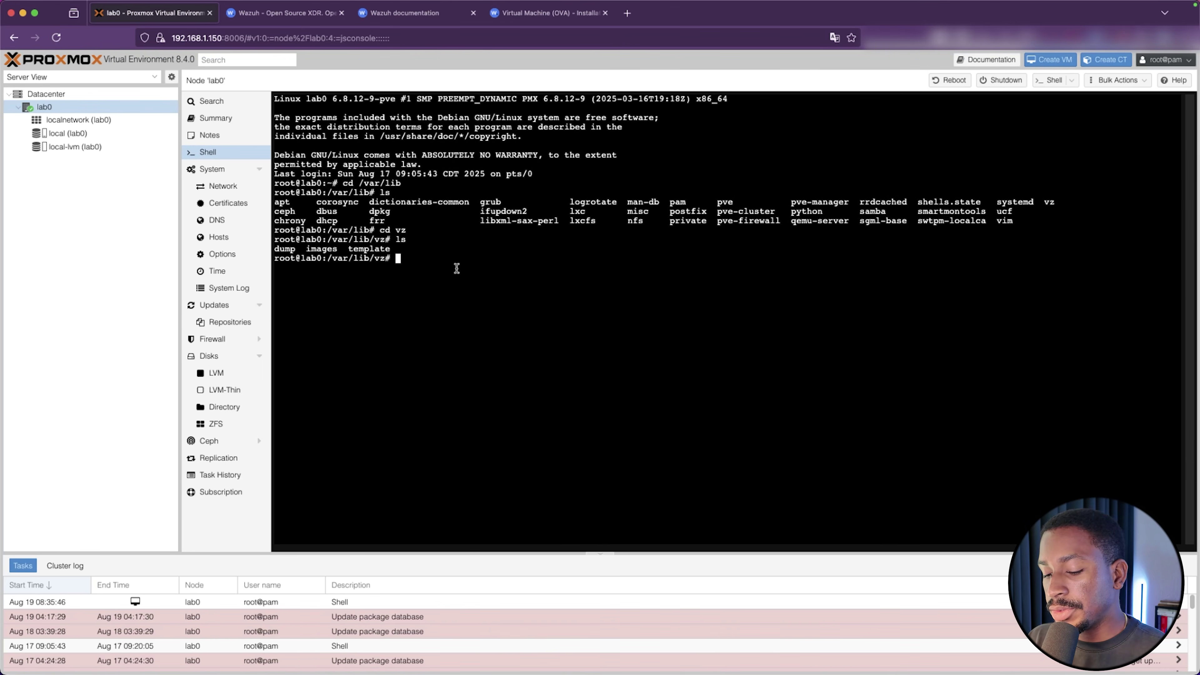
text(mkdir w)
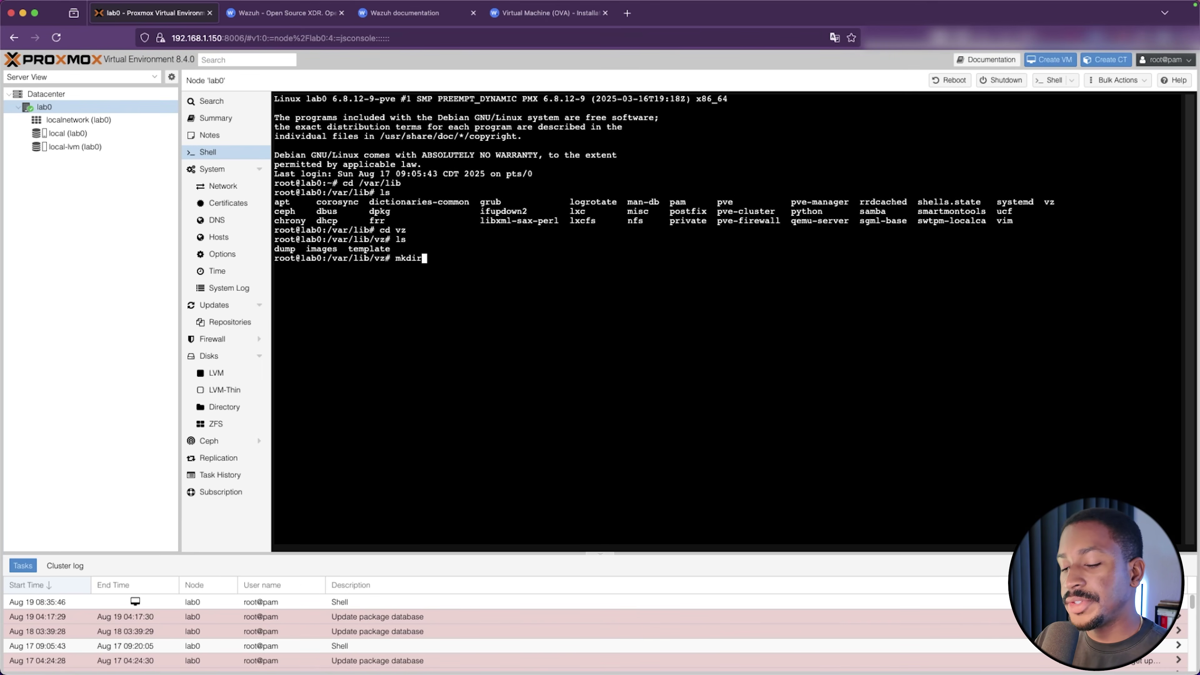
text(azuh )
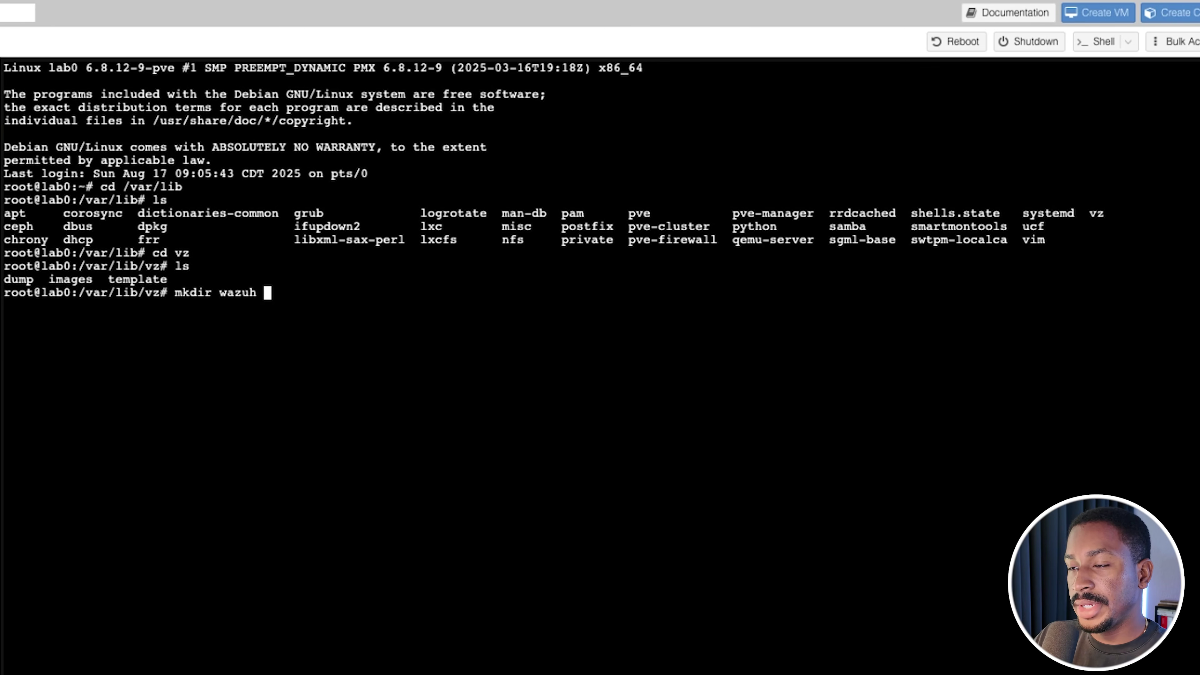
text(&& cd w)
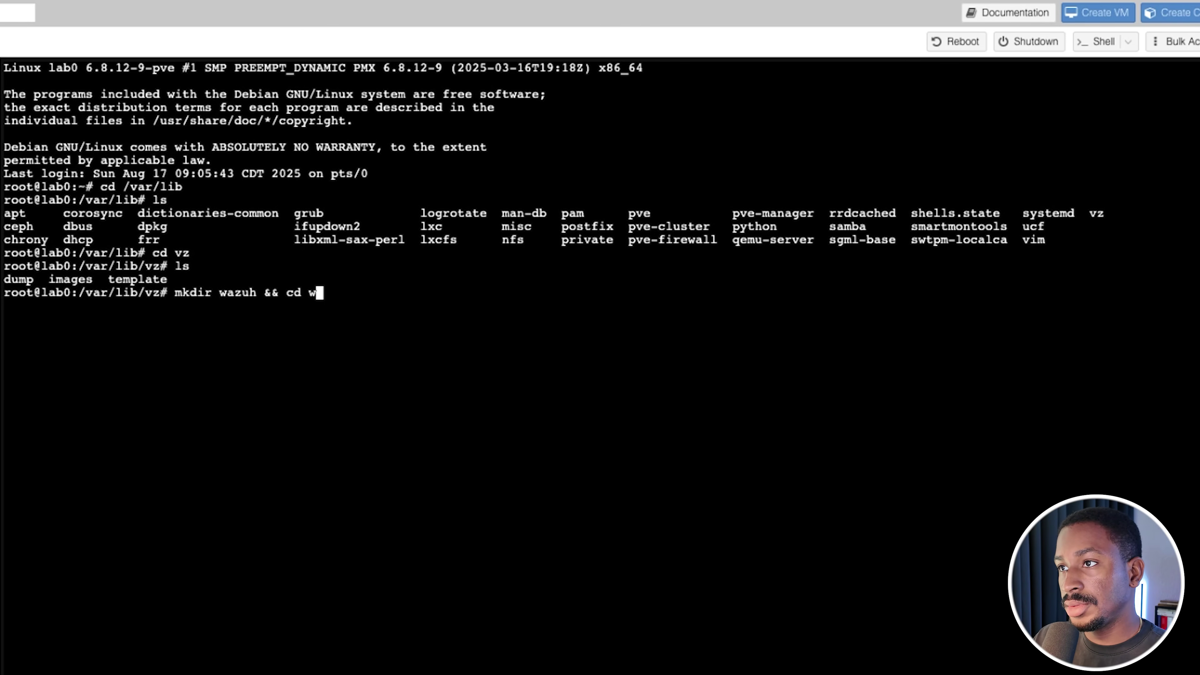
text(azuh)
key(BackSpace)
key(BackSpace)
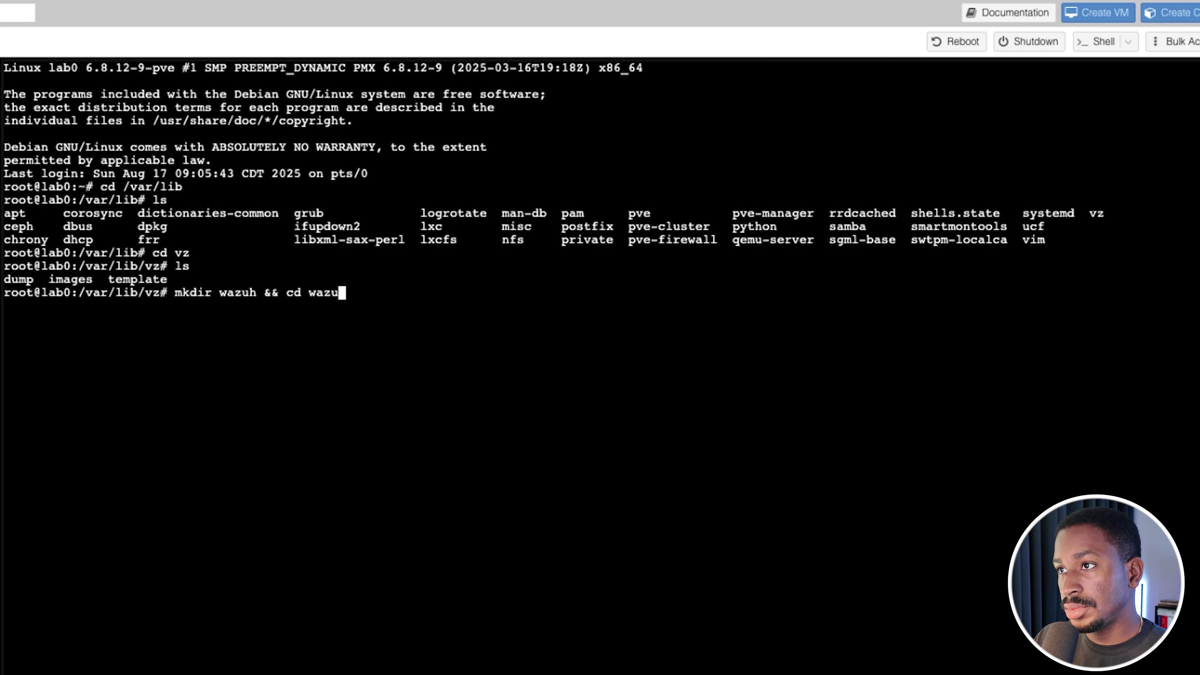
Create and enter /var/lib/vz/wazuh, wget wazuh-4.12.0.ova there, and list the downloaded file
text(uh)
key(Return)
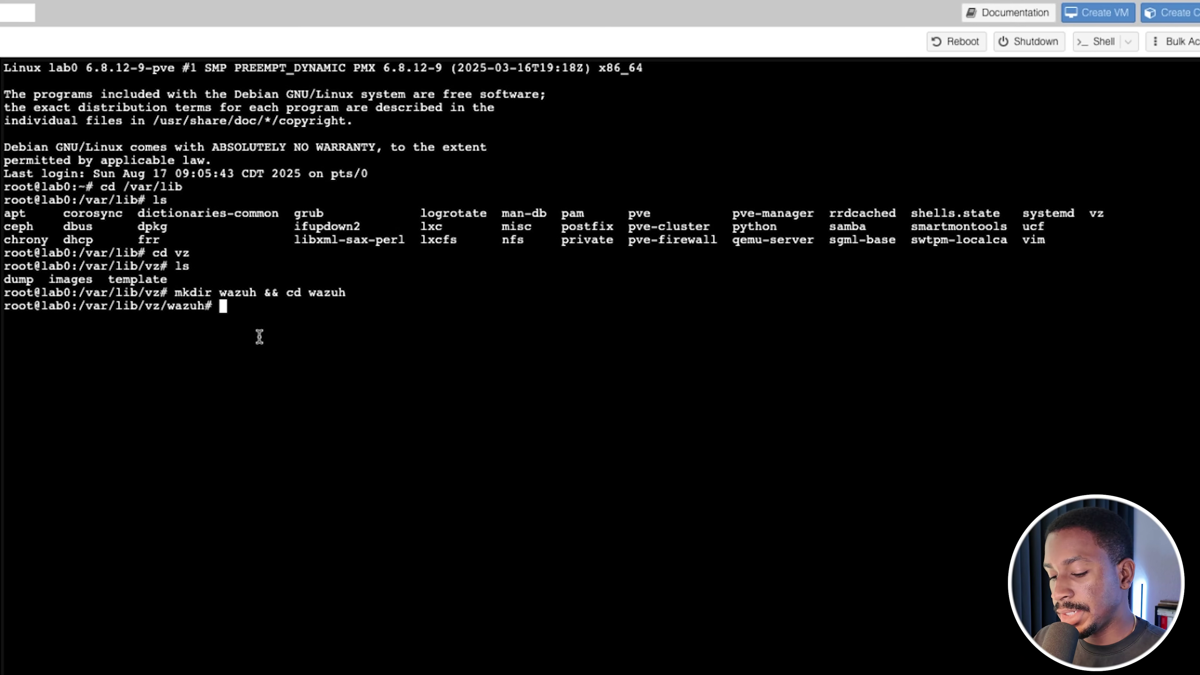
text(wget)
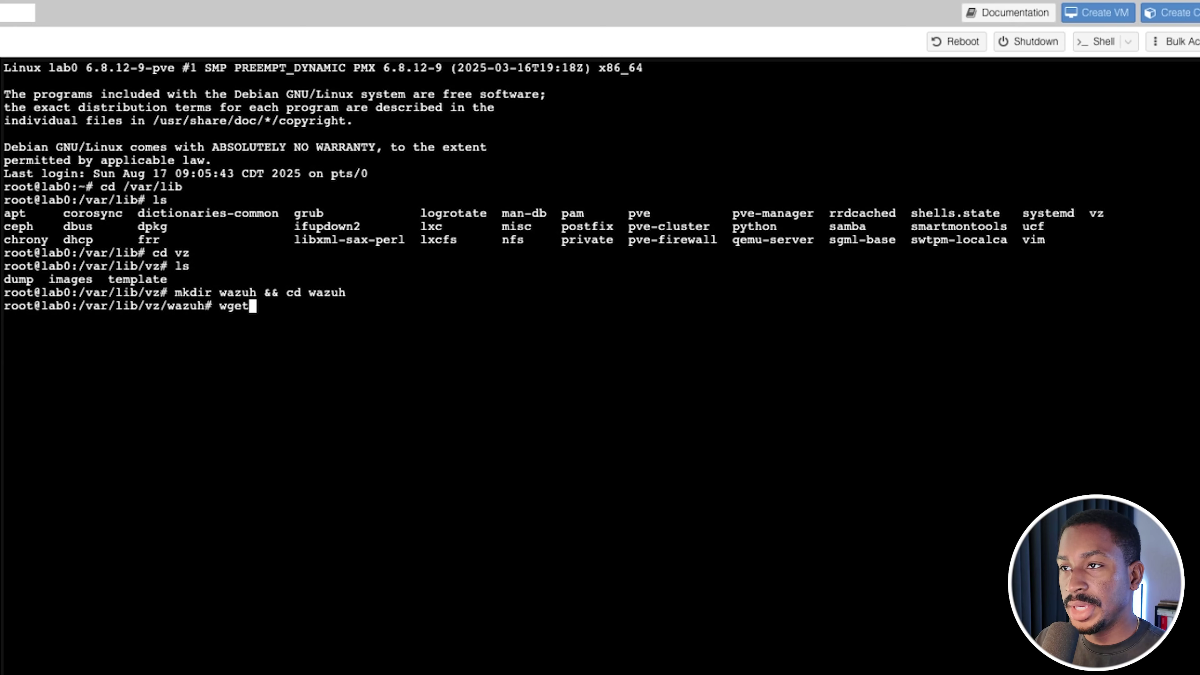
text(https://packages.wazuh.com/4.x/vm/wazuh-4.12.0.ova)
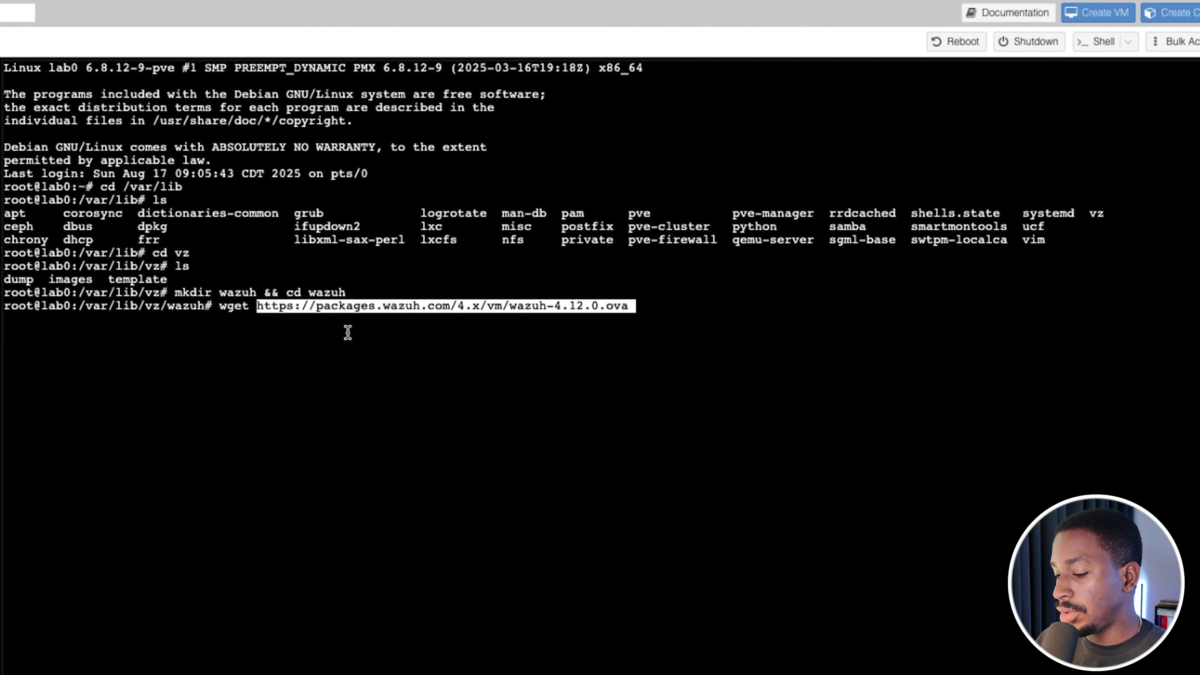
key(Return)
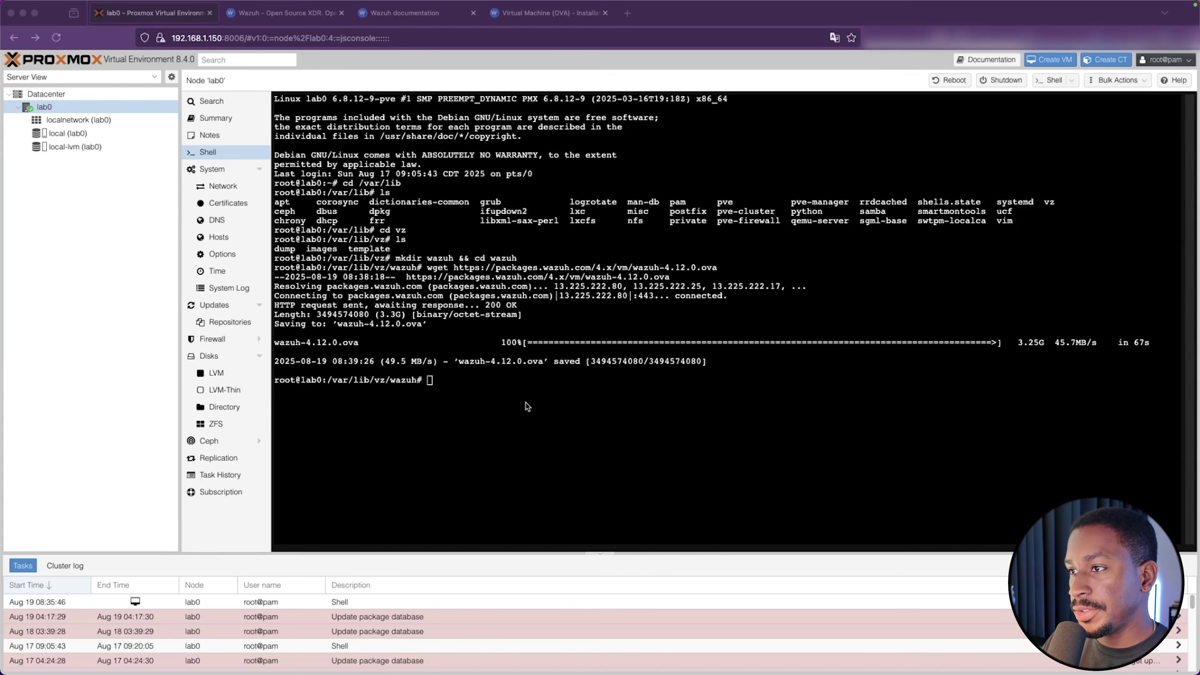
text(ls)
key(Return)
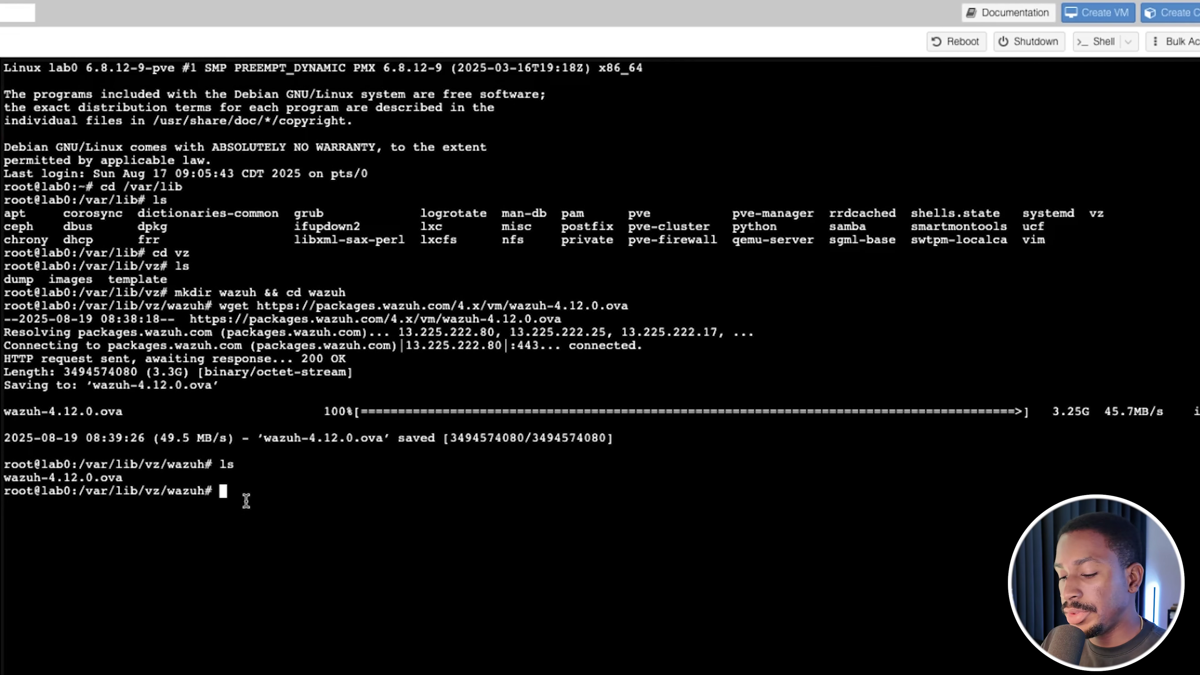
Extract wazuh-4.12.0.ova with 'tar -xvf' into its .ovf, .vmdk and .mf files
text(tar )
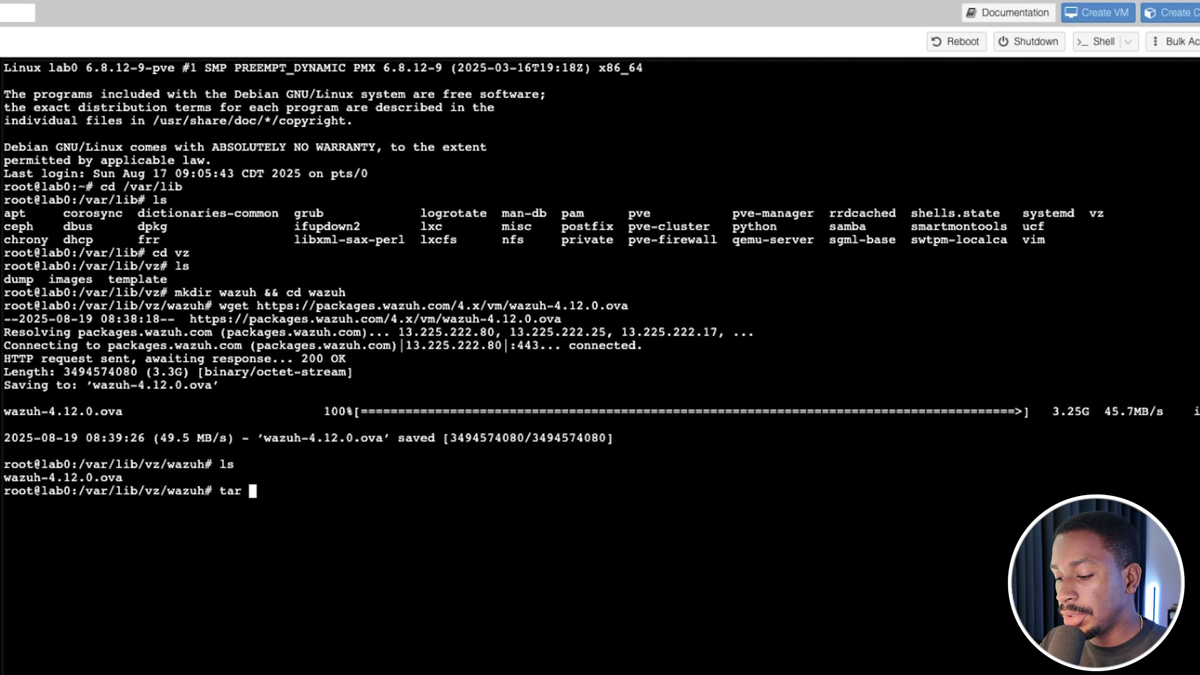
text(-xv)
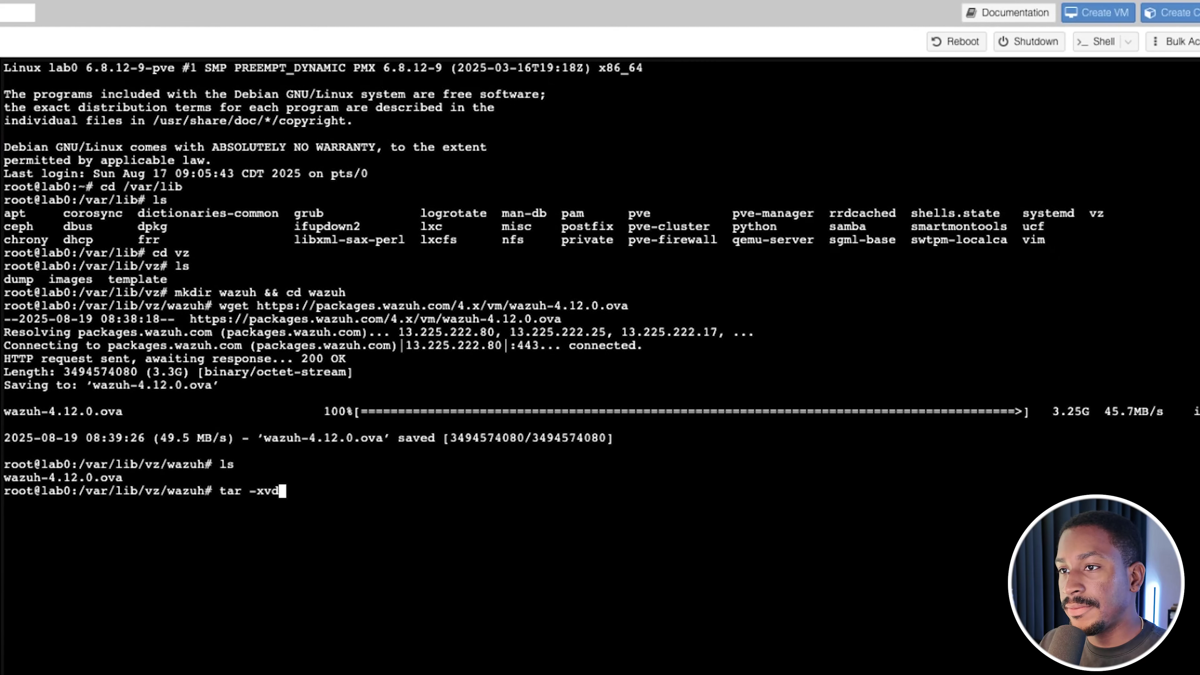
text(f wa)
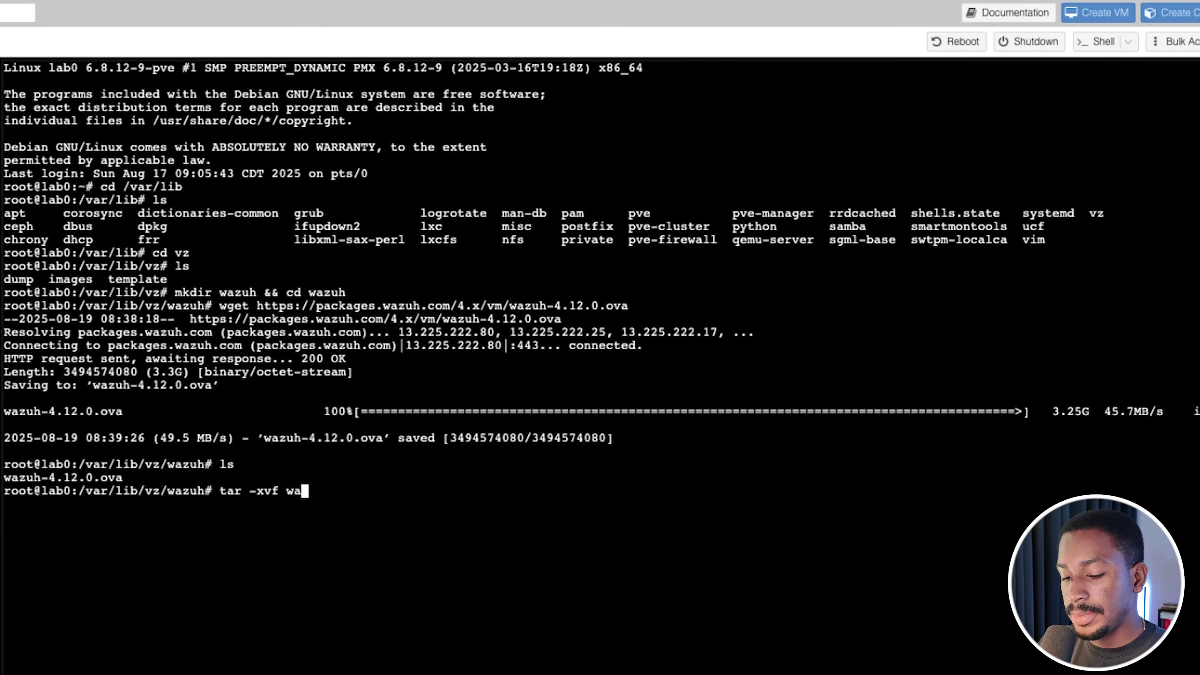
text(zu)
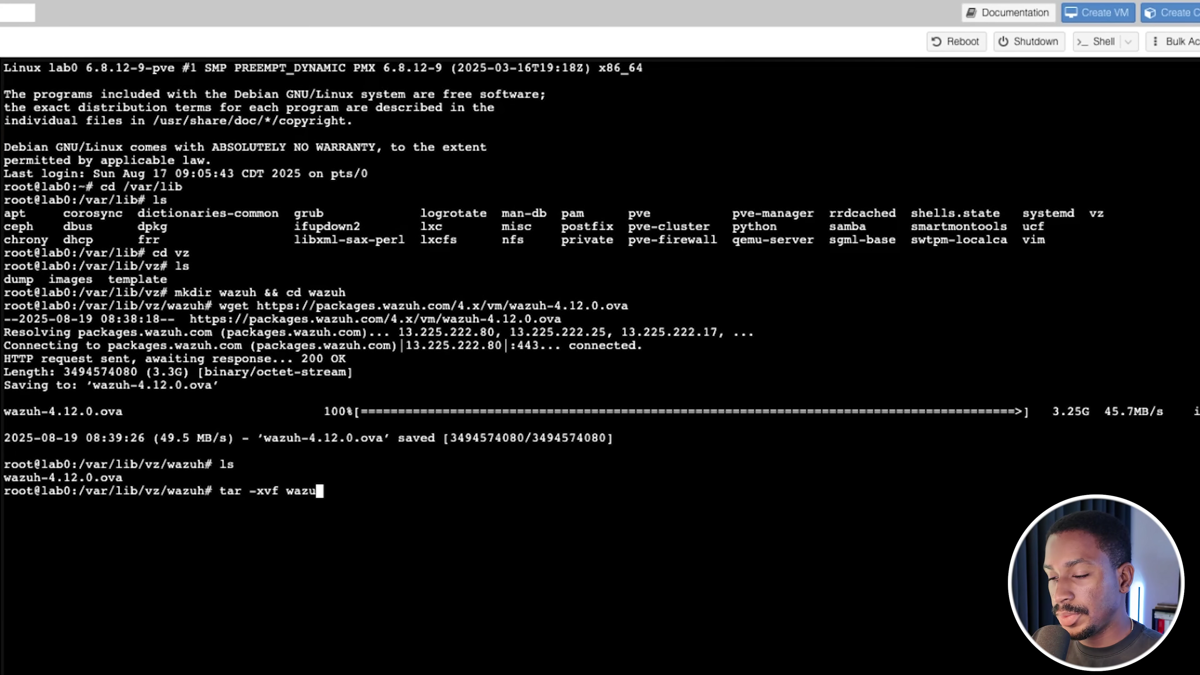
text(h)
text(-)
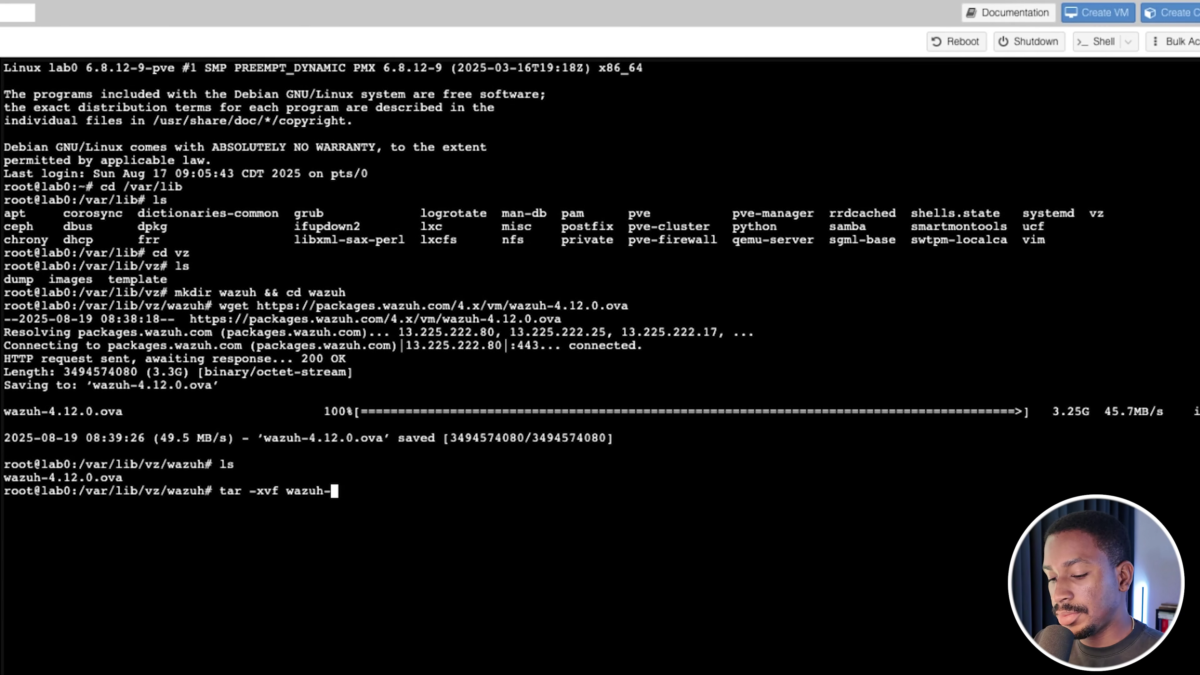
text(4.1)
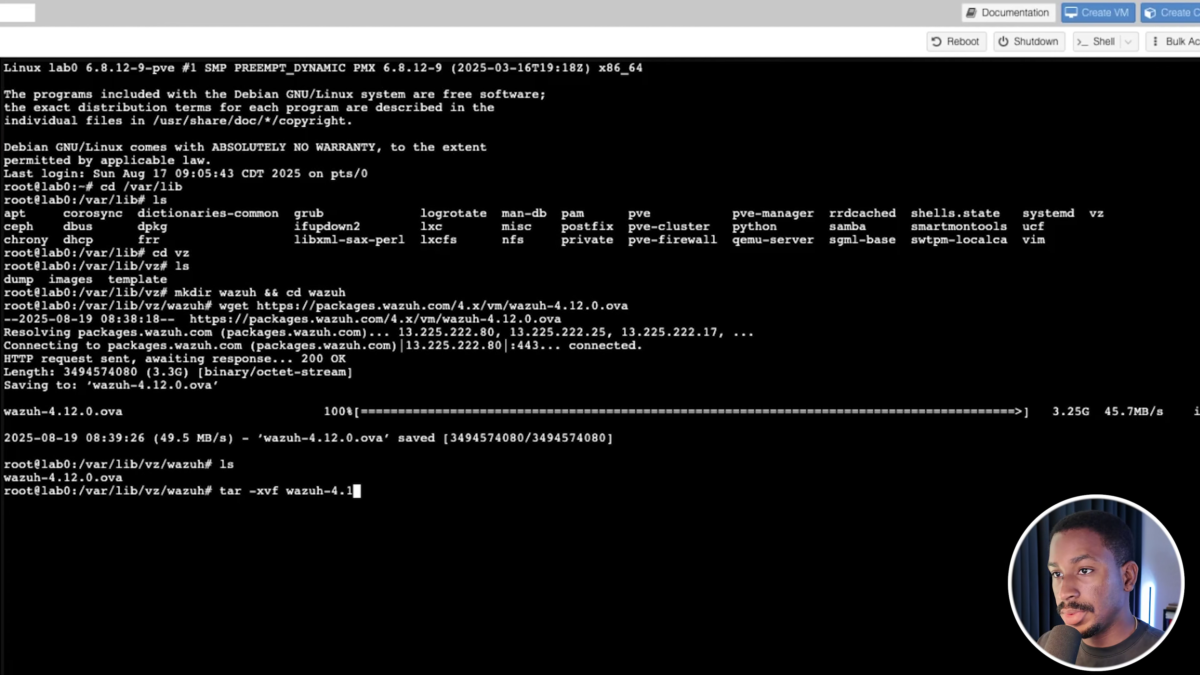
text(2.0.ova)
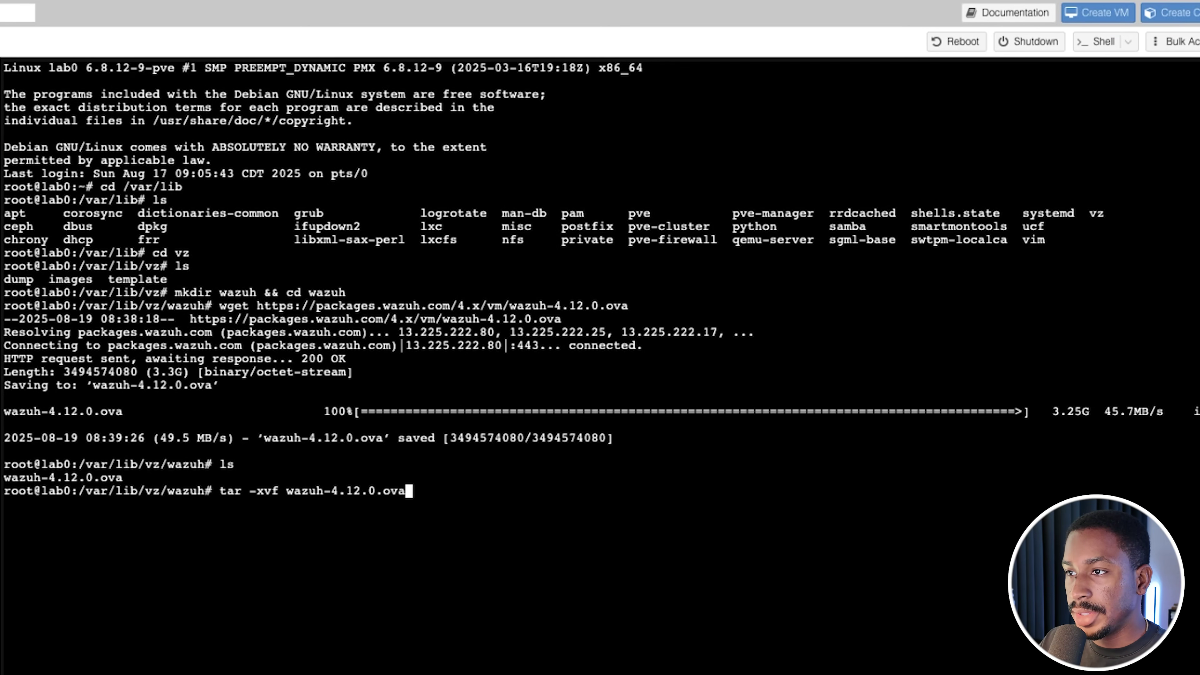
key(Return)
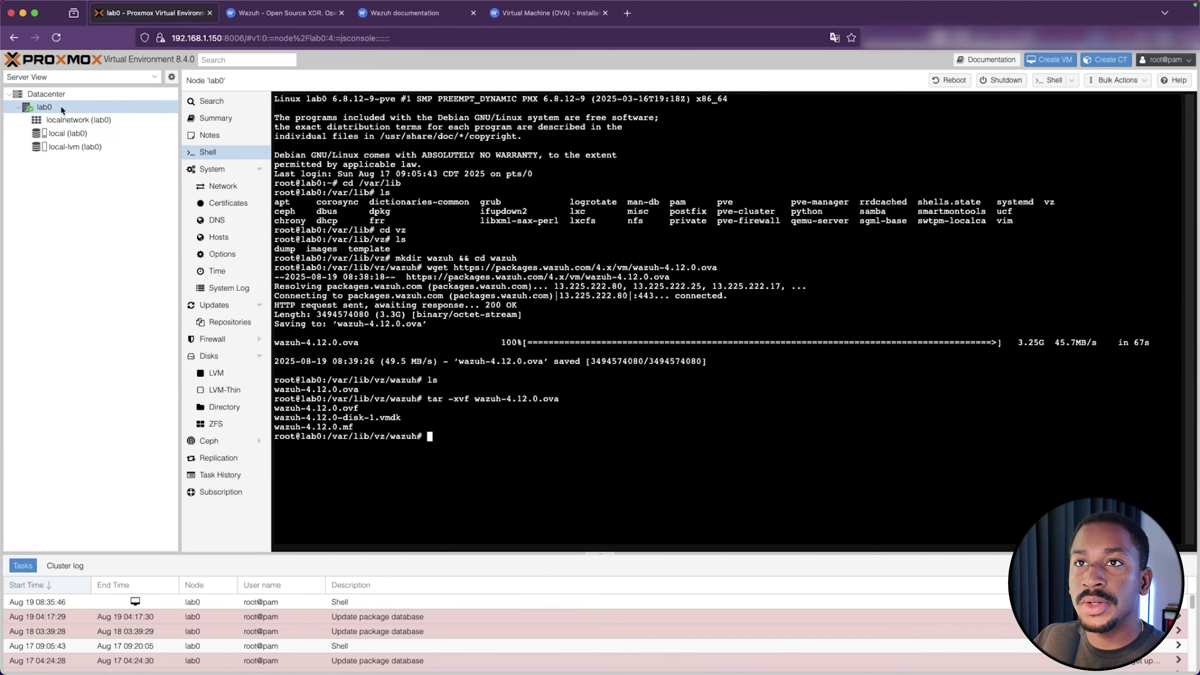
Start creating a new VM on node lab0 named Wazuh
right_click(60, 105)
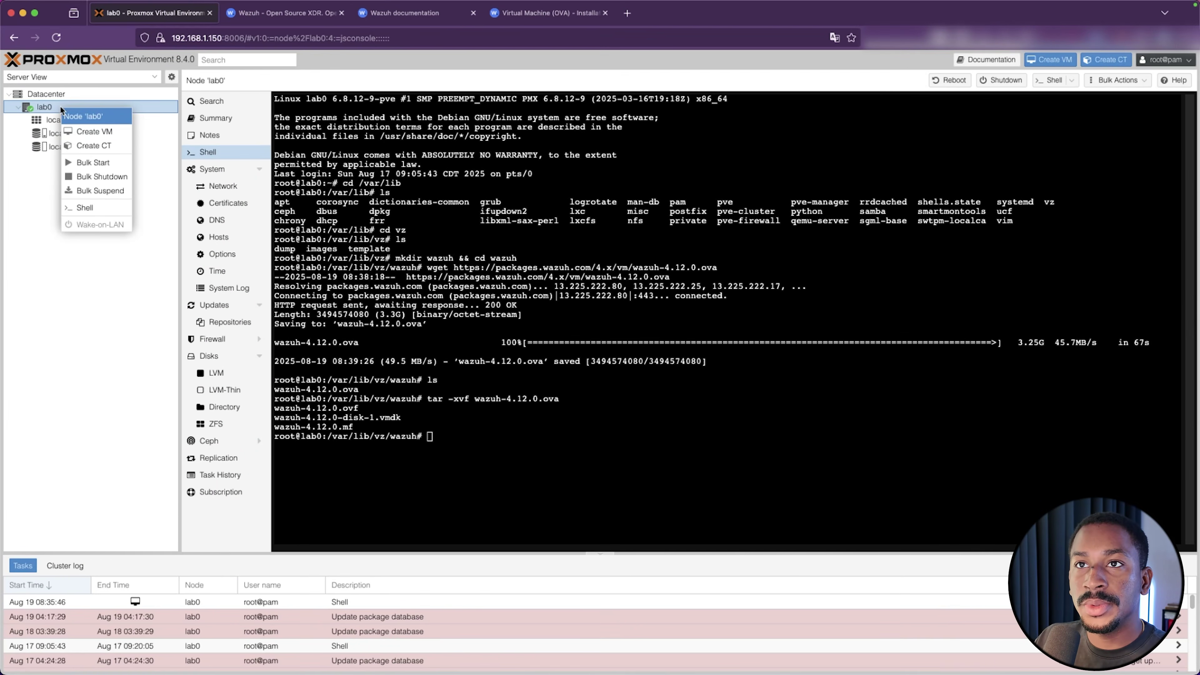
click(90, 131)
click(520, 261)
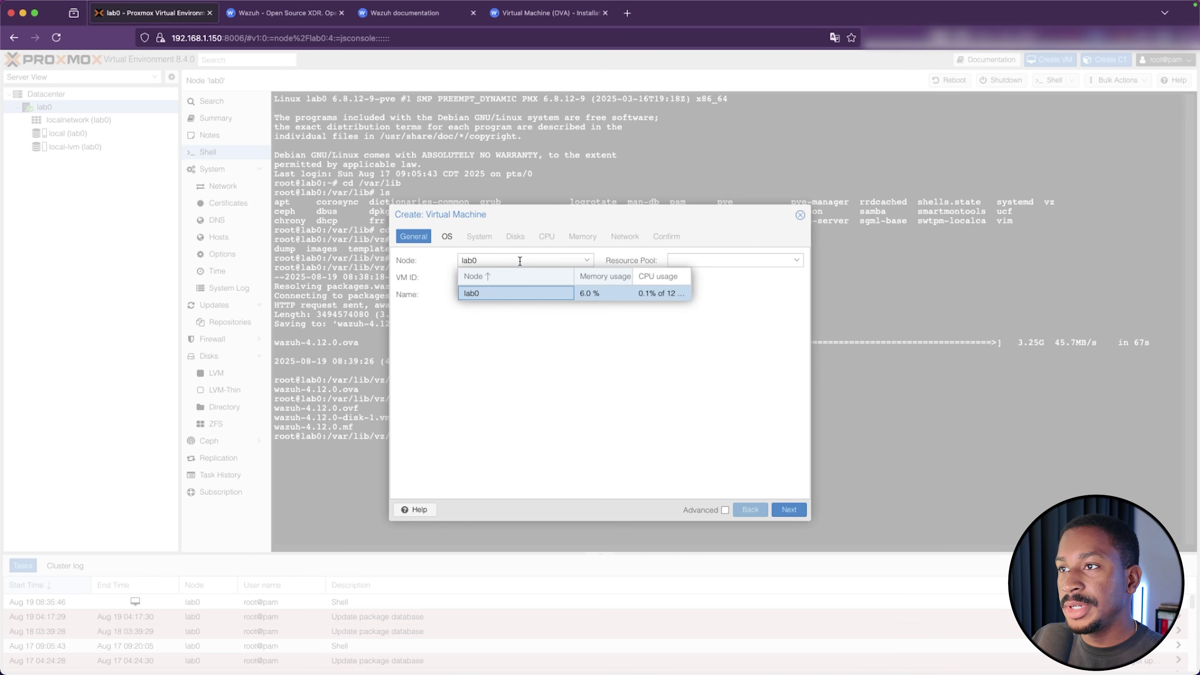
click(487, 347)
click(468, 294)
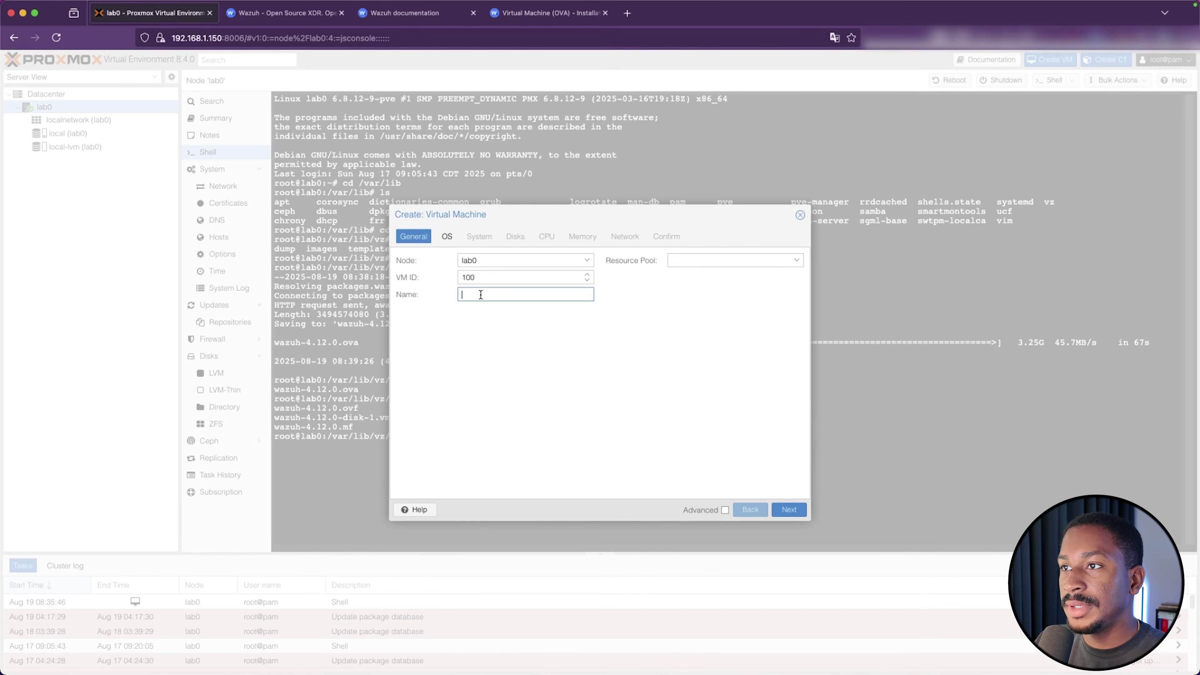
text(Wazuh)
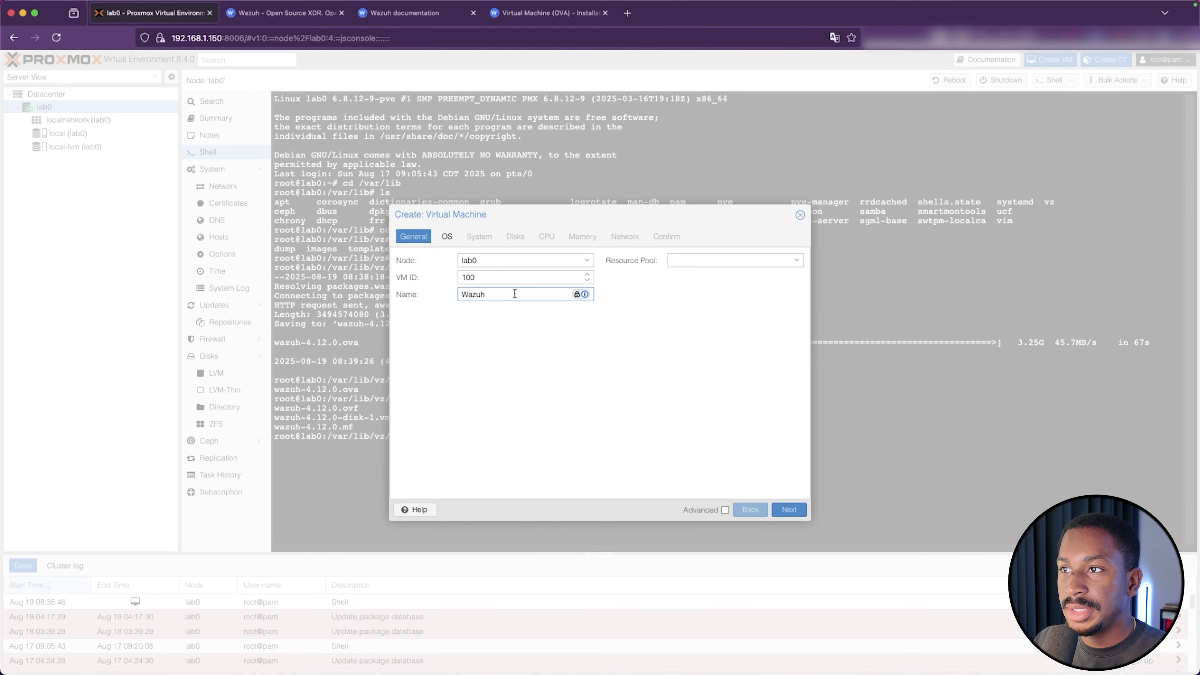
click(787, 514)
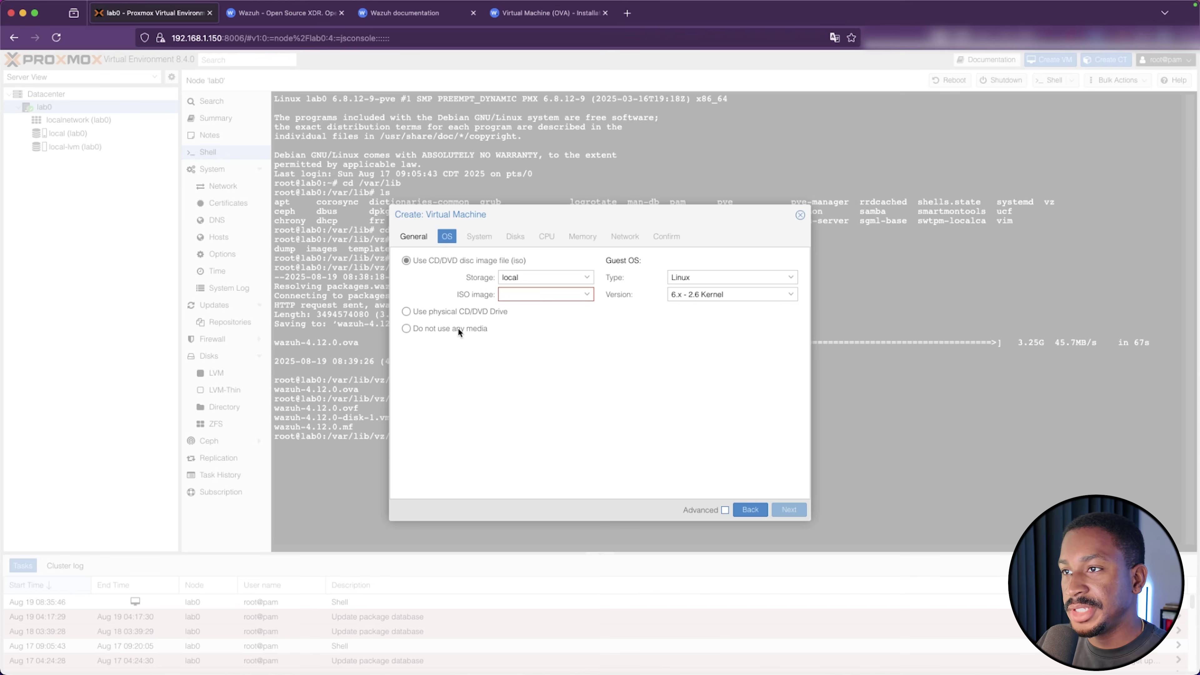
Choose no installation media and set the machine type to q35
click(442, 329)
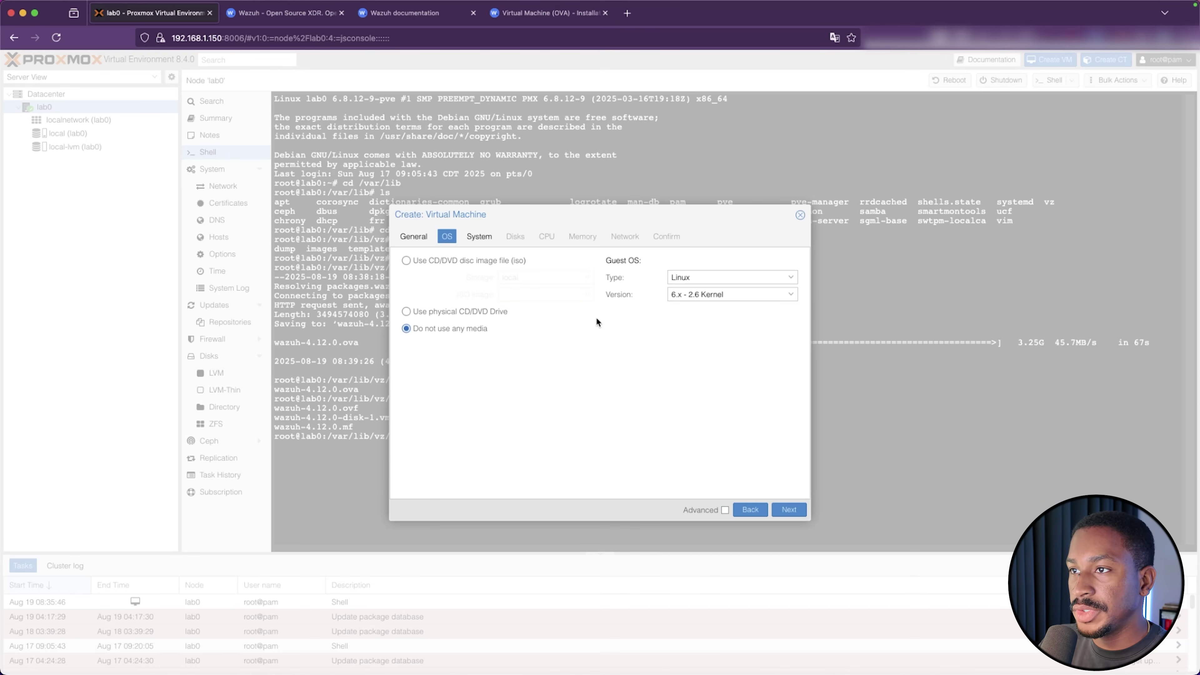
click(788, 510)
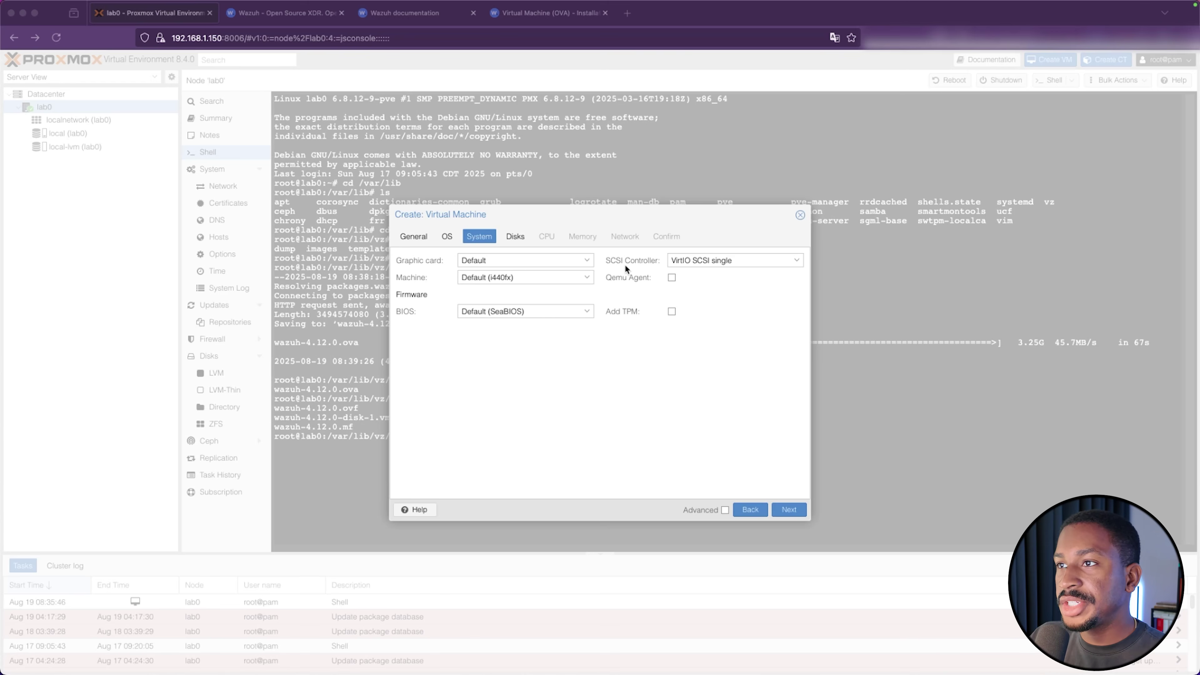
click(503, 278)
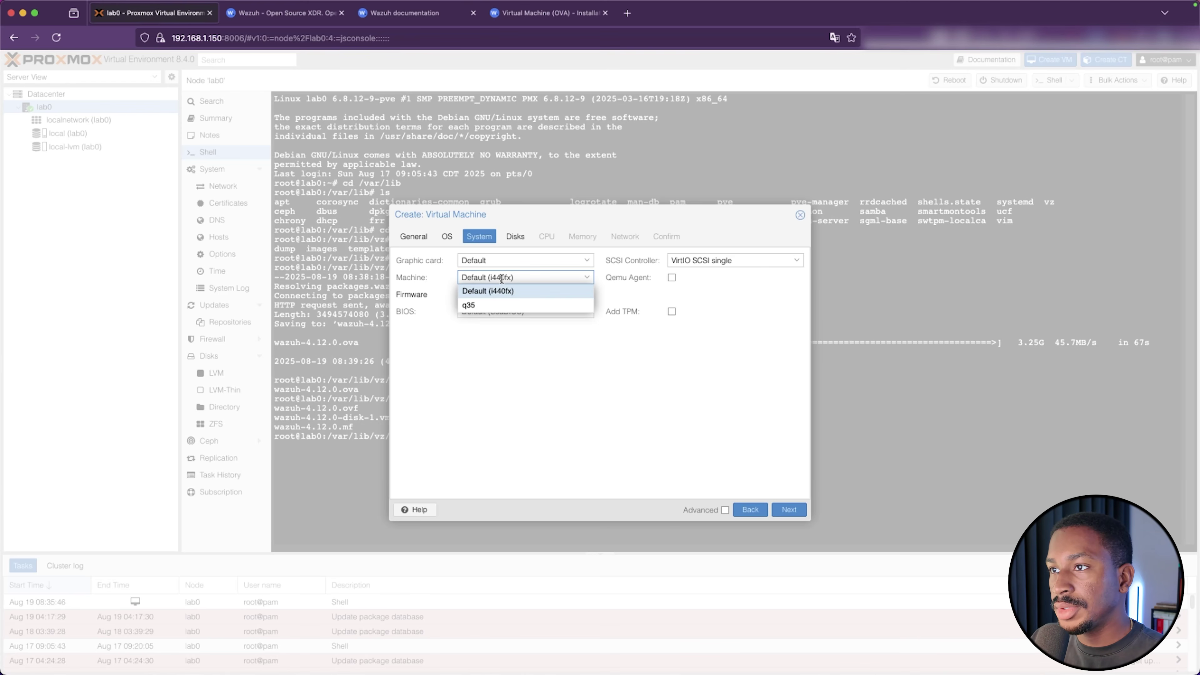
click(485, 303)
click(458, 287)
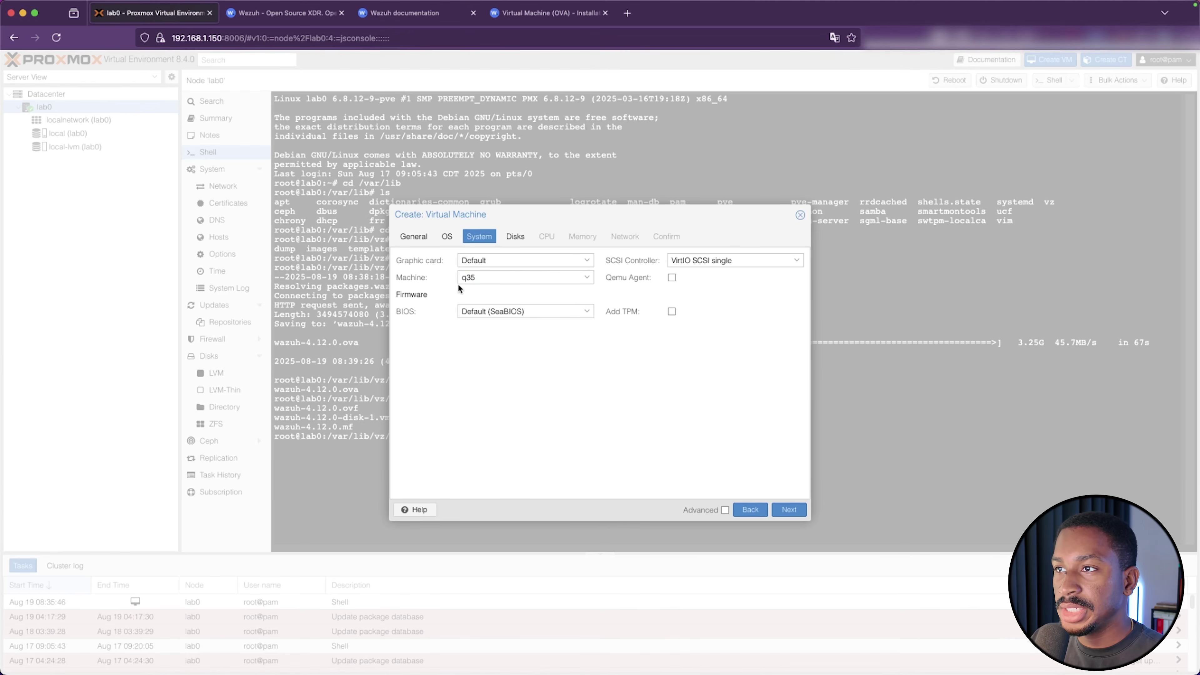
click(516, 280)
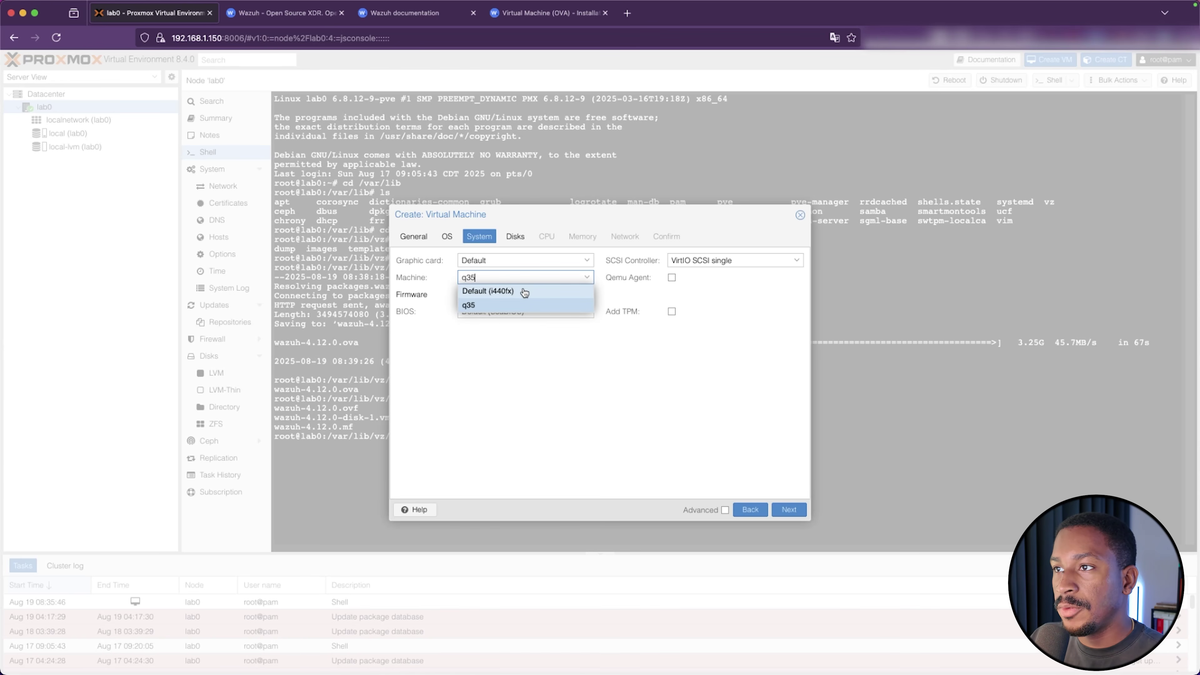
click(572, 375)
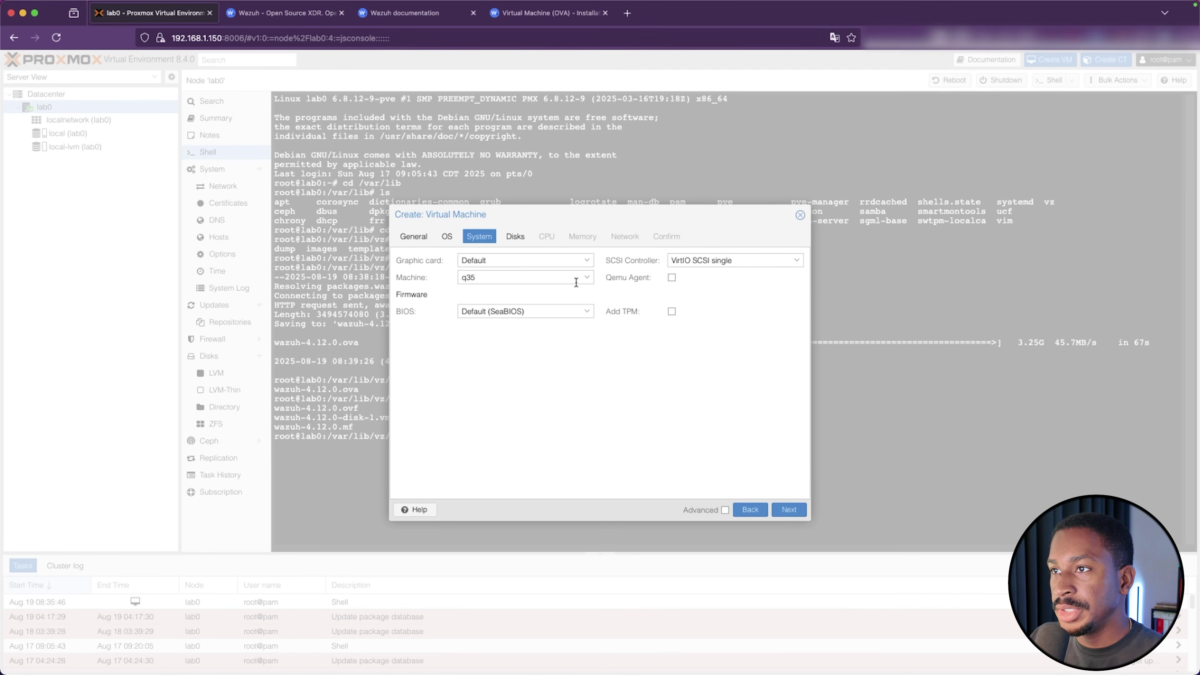
click(789, 509)
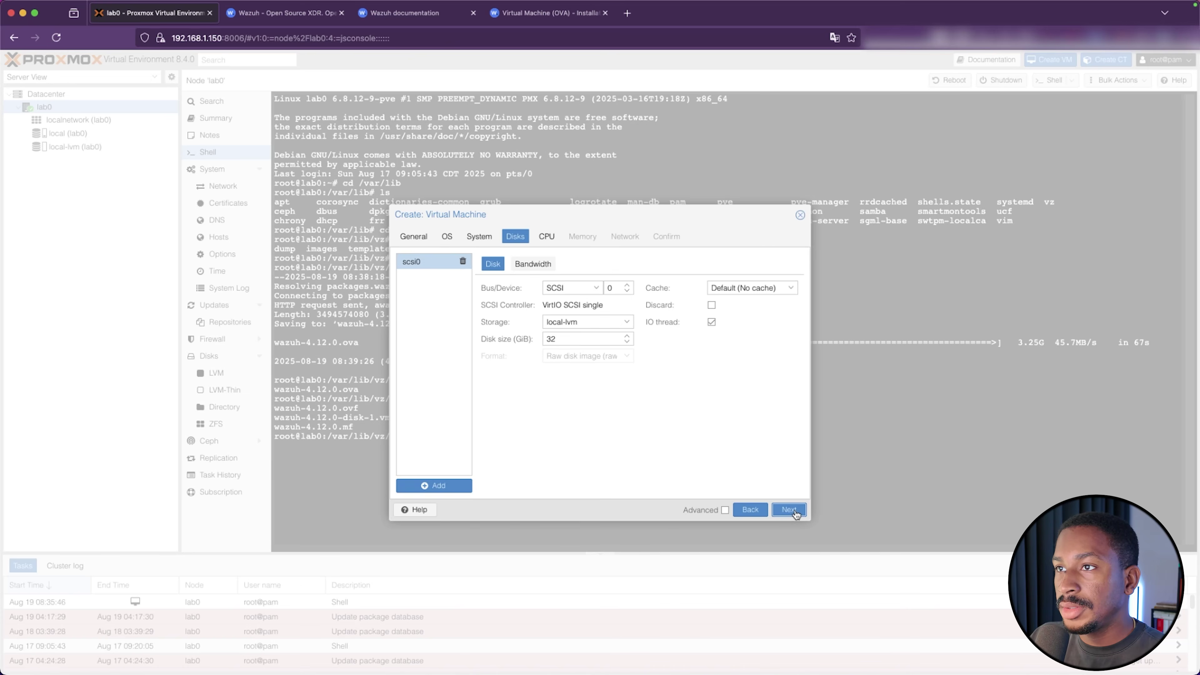
Remove the default scsi0 disk and check the OVA hardware requirements in the docs
click(463, 261)
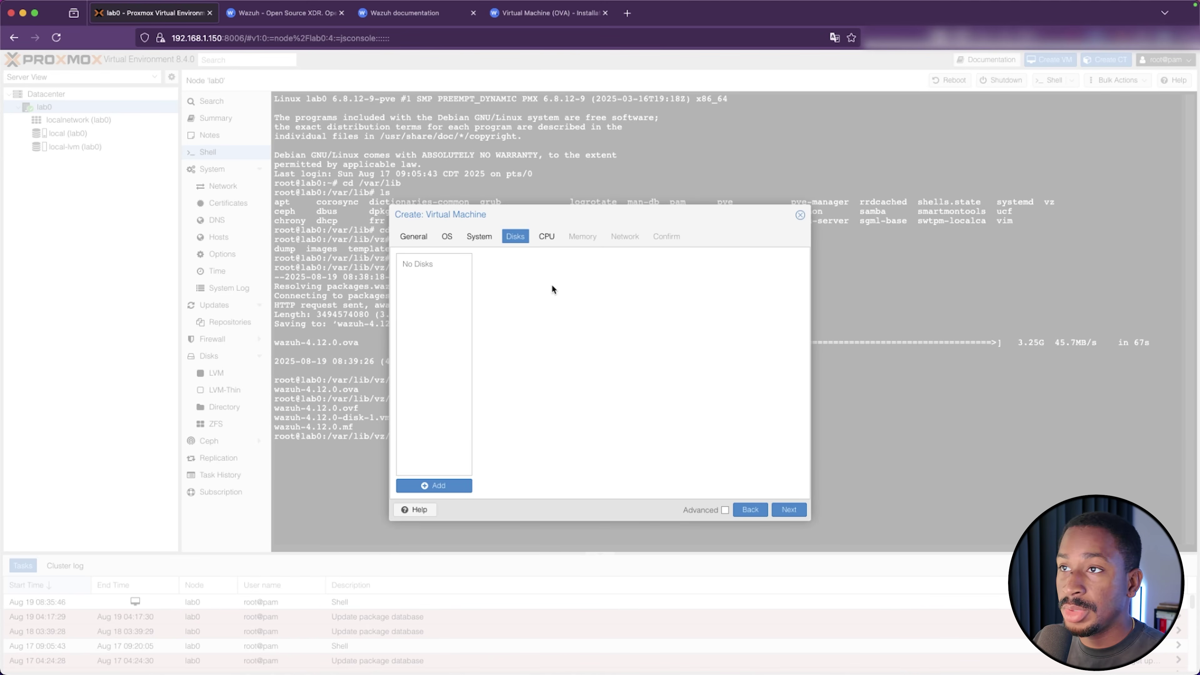
click(785, 505)
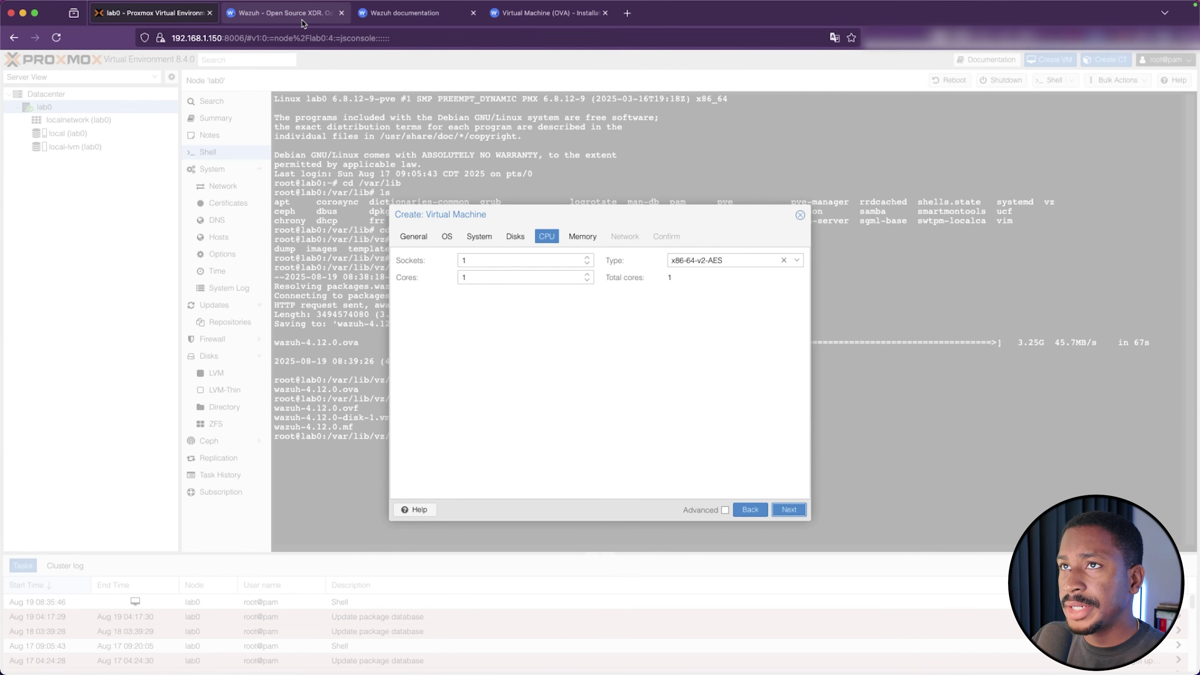
click(284, 18)
click(453, 15)
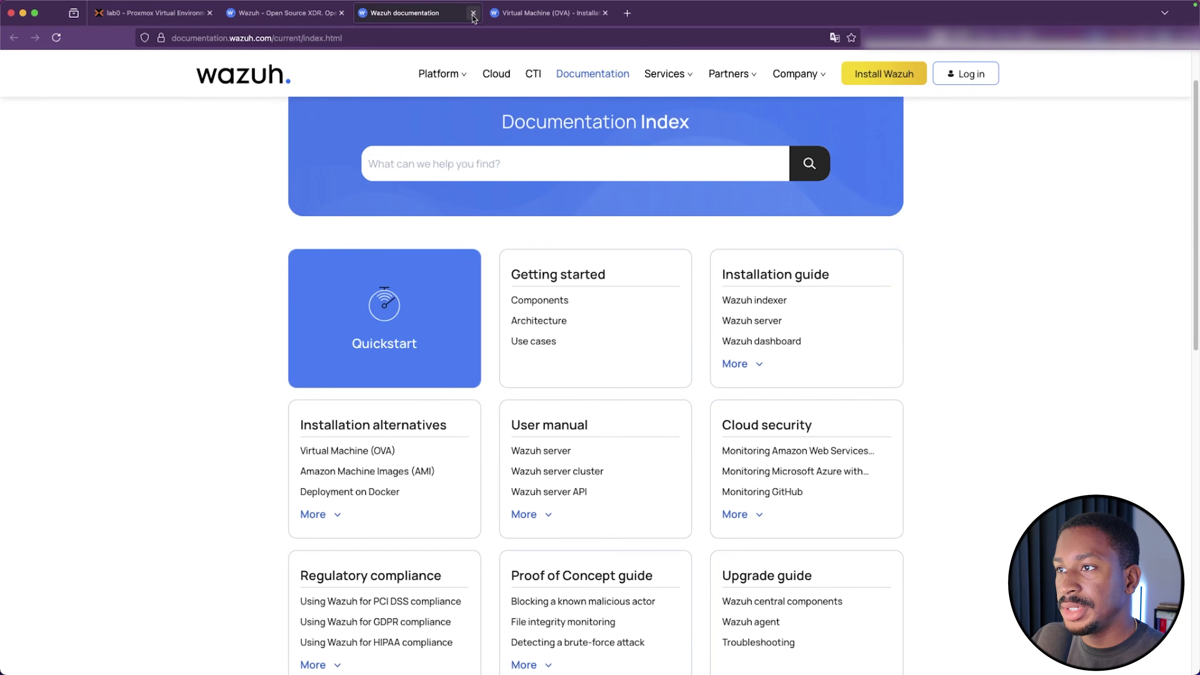
click(531, 19)
scroll(531, 389, down, 5)
scroll(532, 390, down, 1)
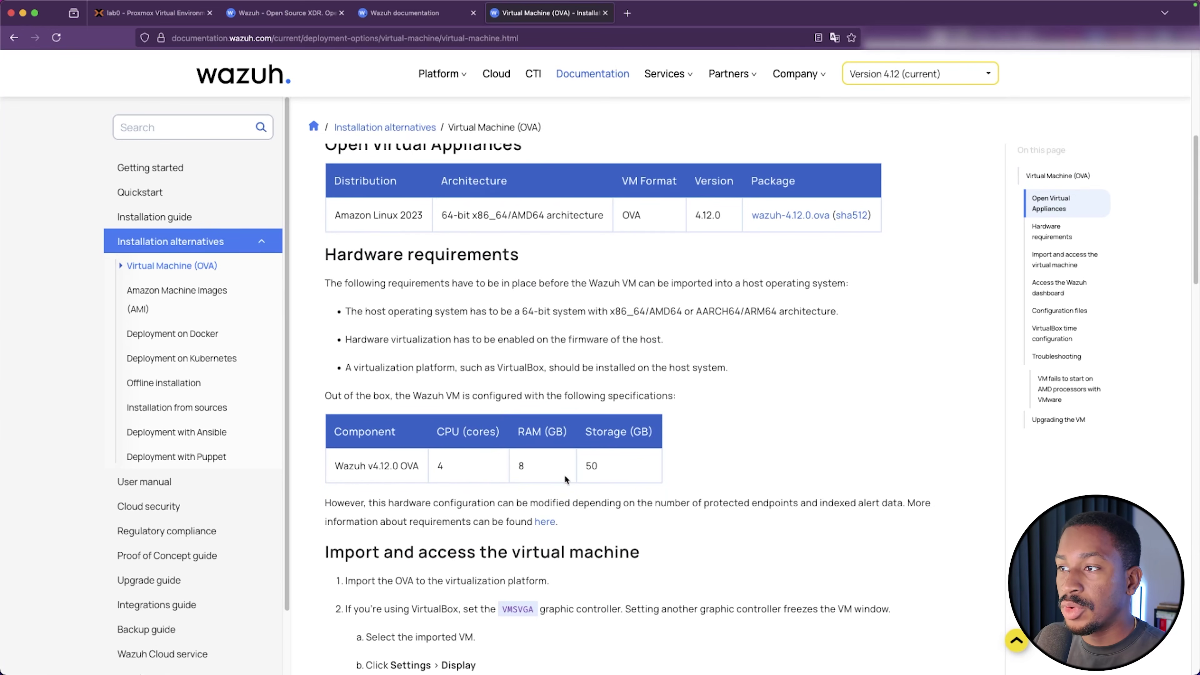
click(152, 13)
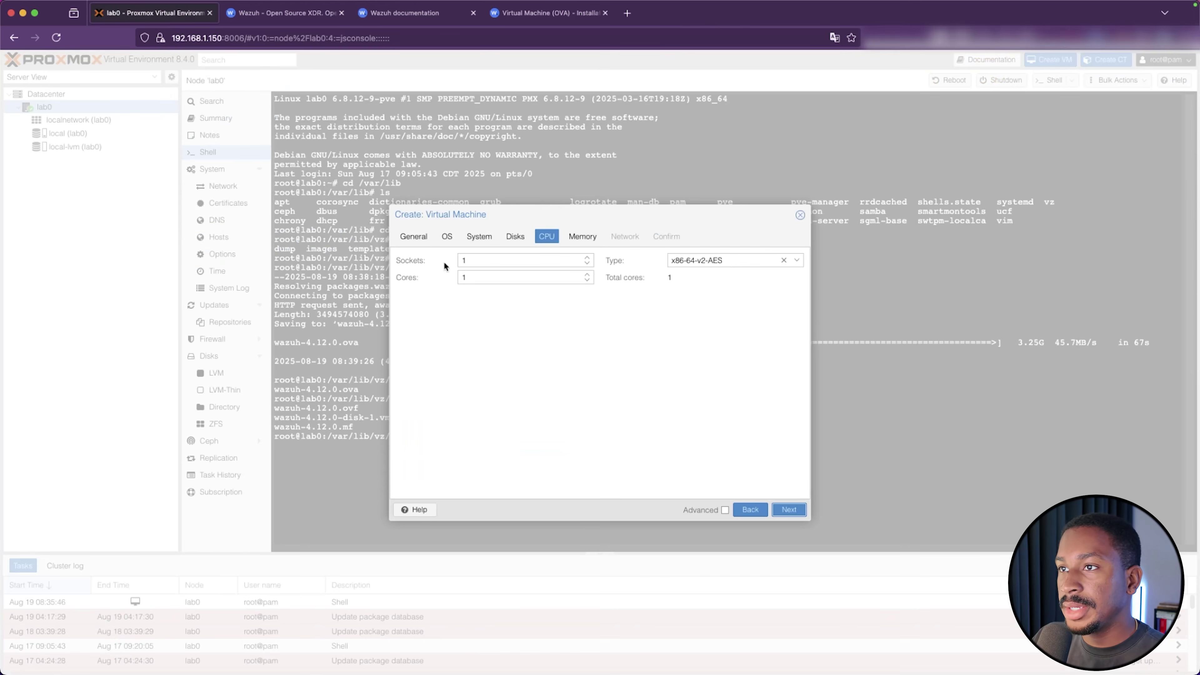
Set the VM to 4 CPU cores and advance to the memory settings
click(476, 278)
key(BackSpace)
text(4)
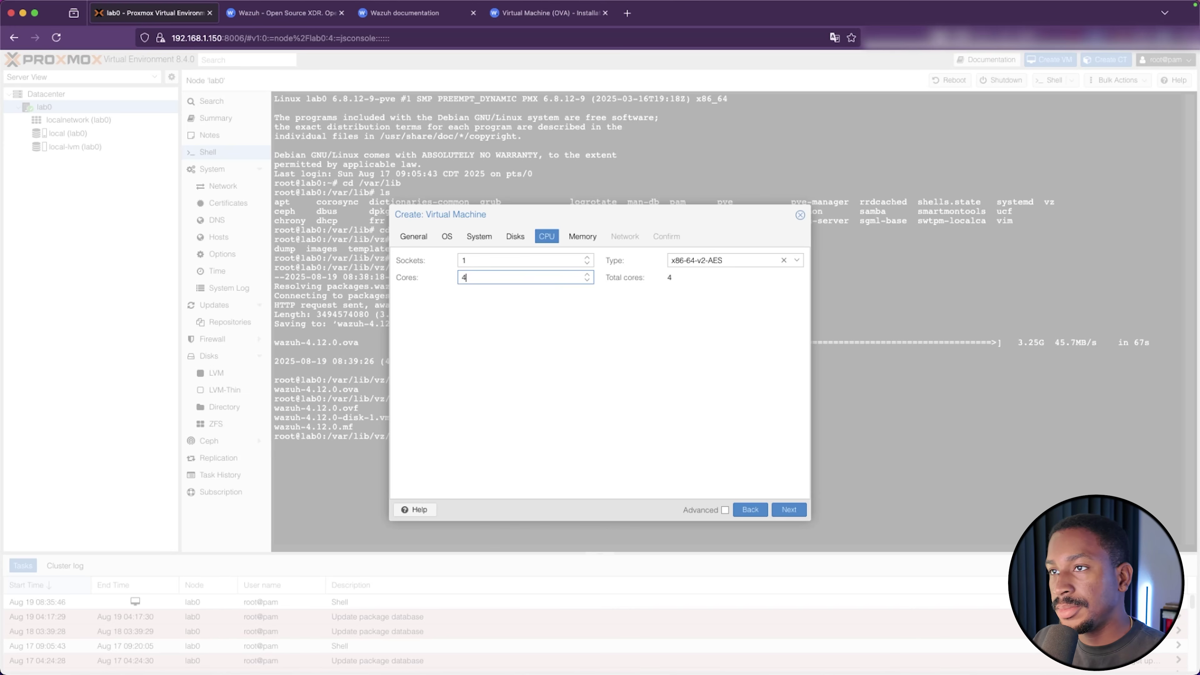
click(718, 261)
click(600, 366)
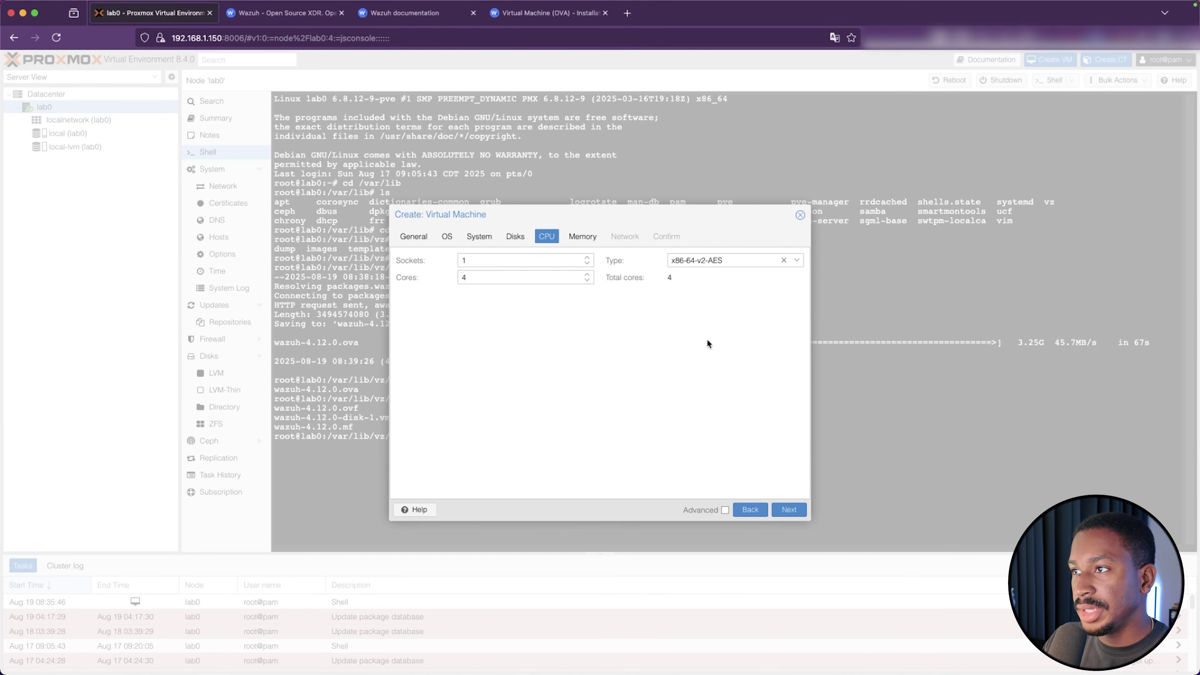
click(781, 510)
key(super+4)
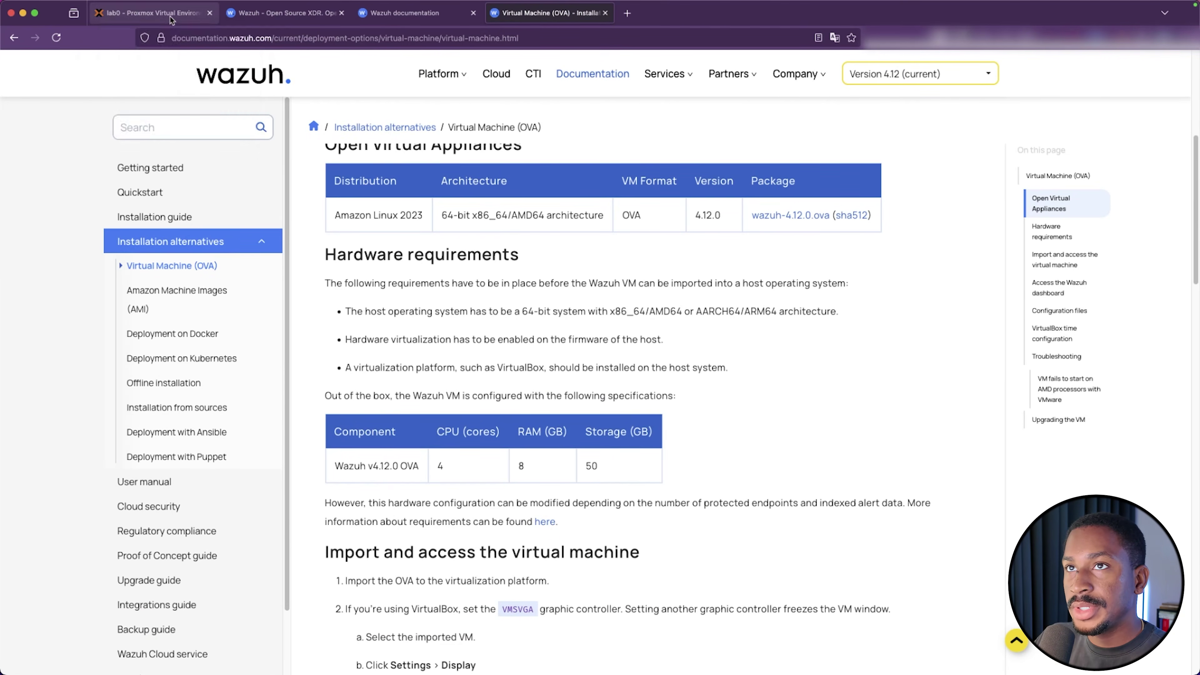
key(super+1)
Give the VM 8192 MiB memory, keep default networking, and finish creating VM 100
click(524, 259)
double_click(524, 259)
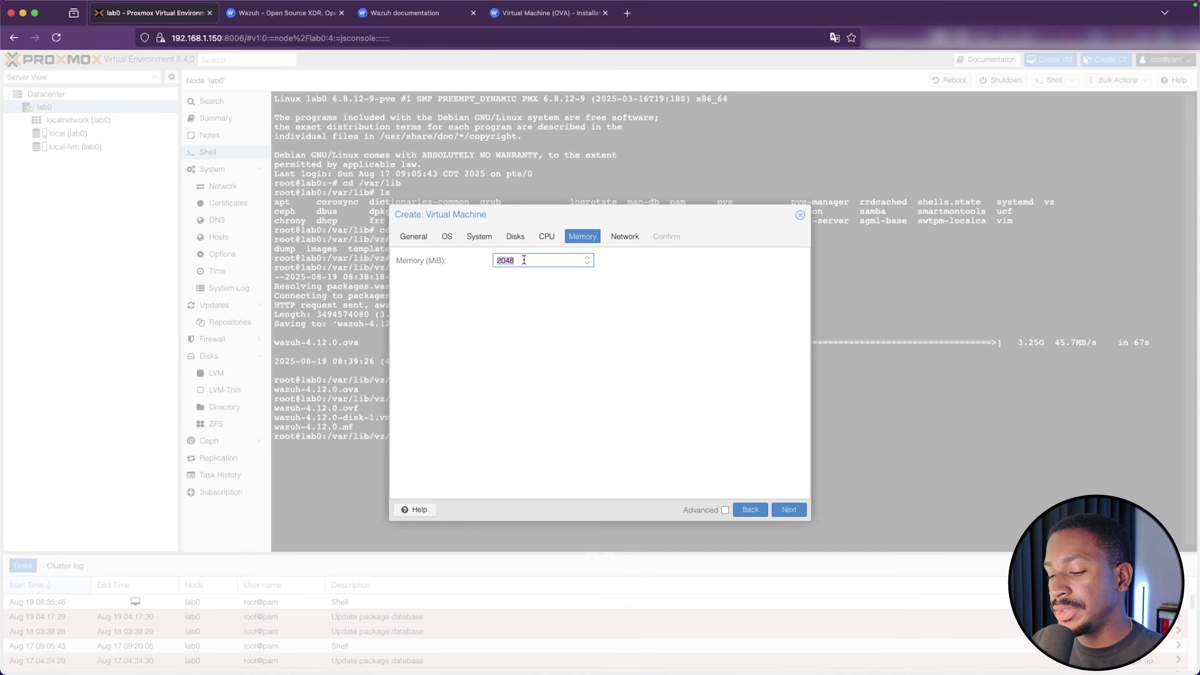
text(8192)
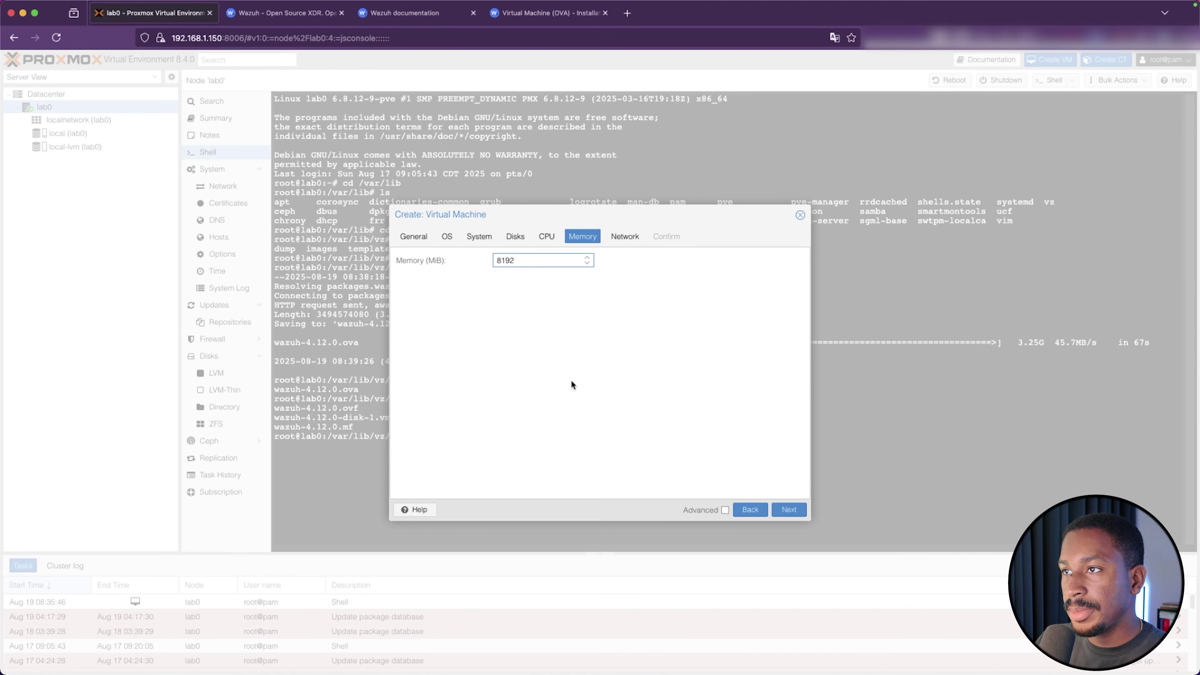
click(792, 512)
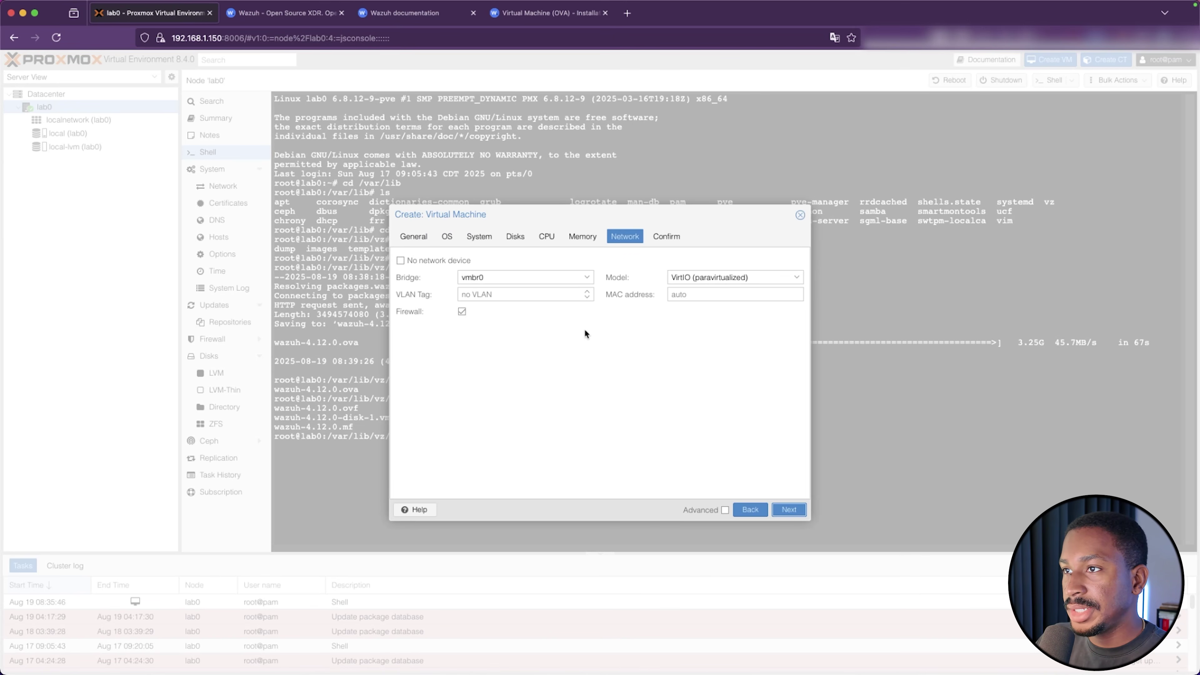
click(789, 510)
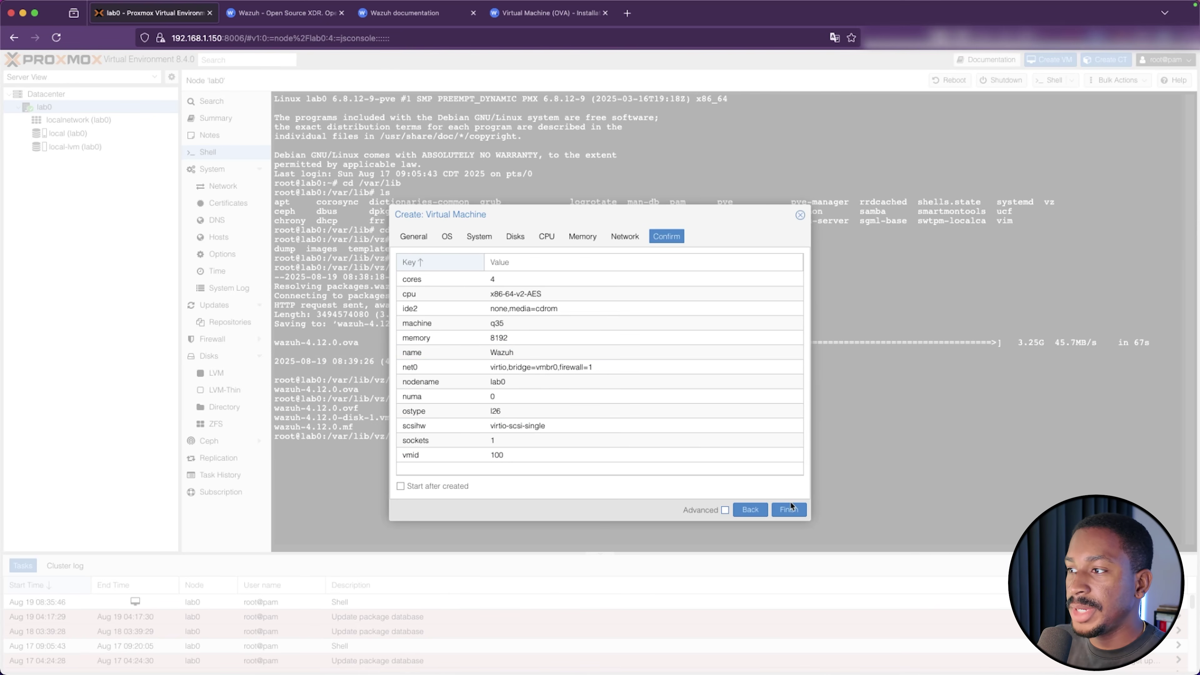
click(785, 511)
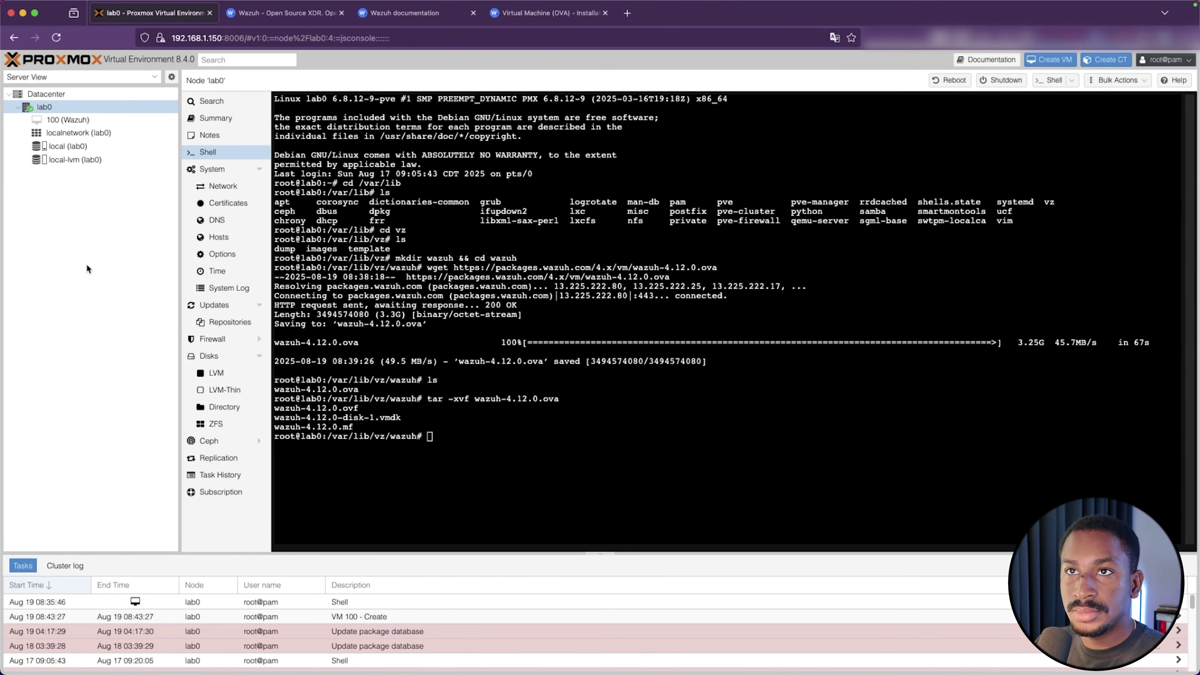
Go back to the lab0 node shell, change into /var/lib/vz and list its contents
click(101, 122)
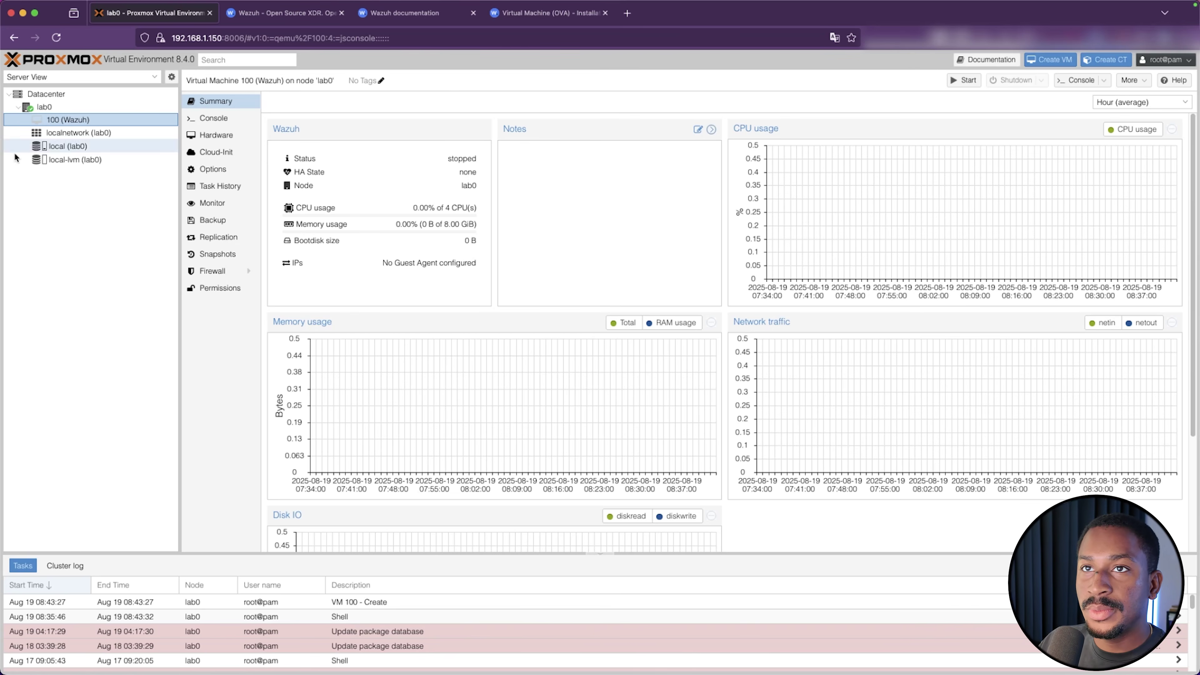
click(84, 104)
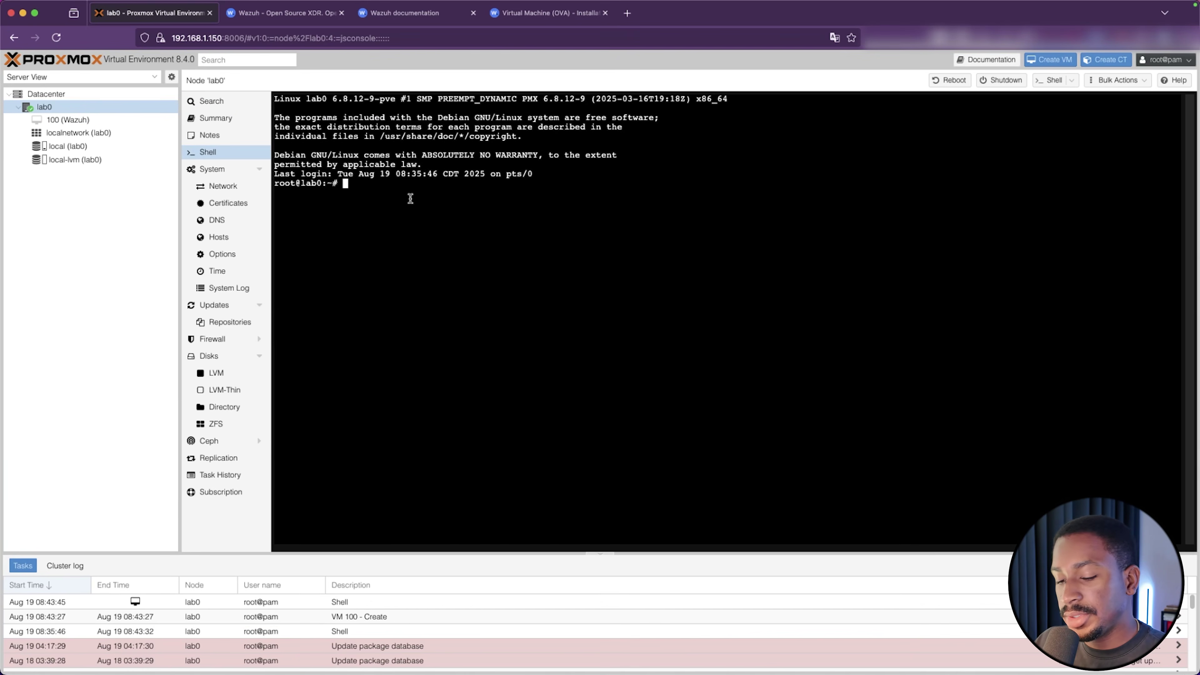
text(cd /var/l)
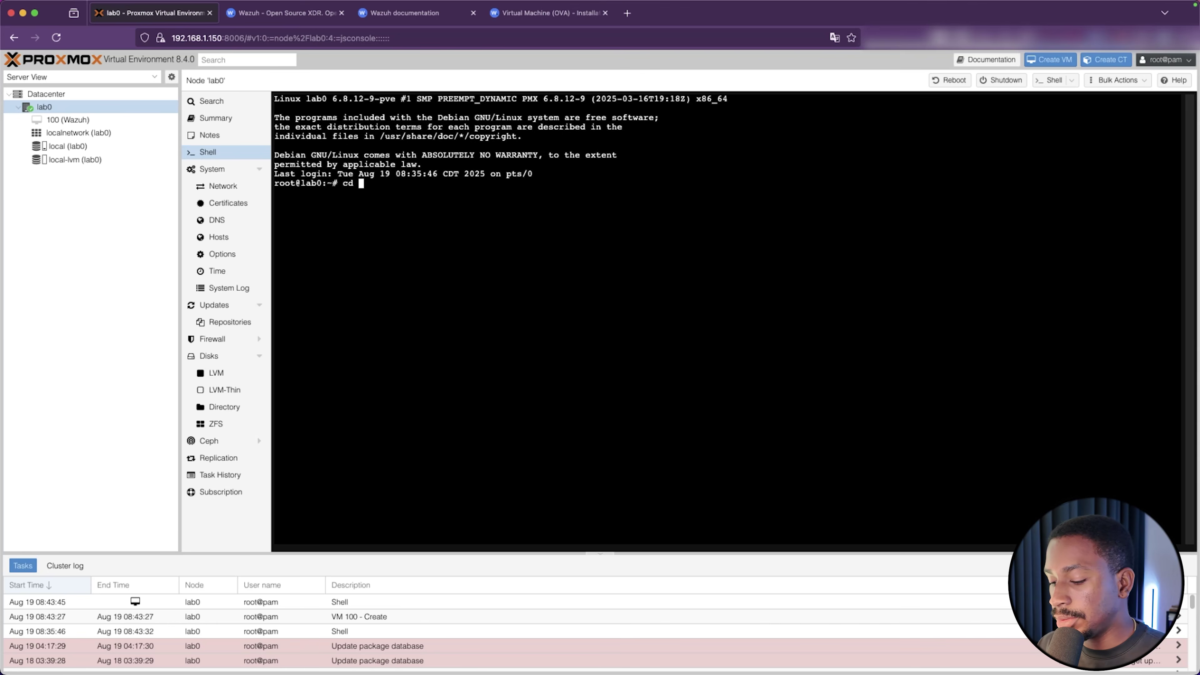
text(ib/)
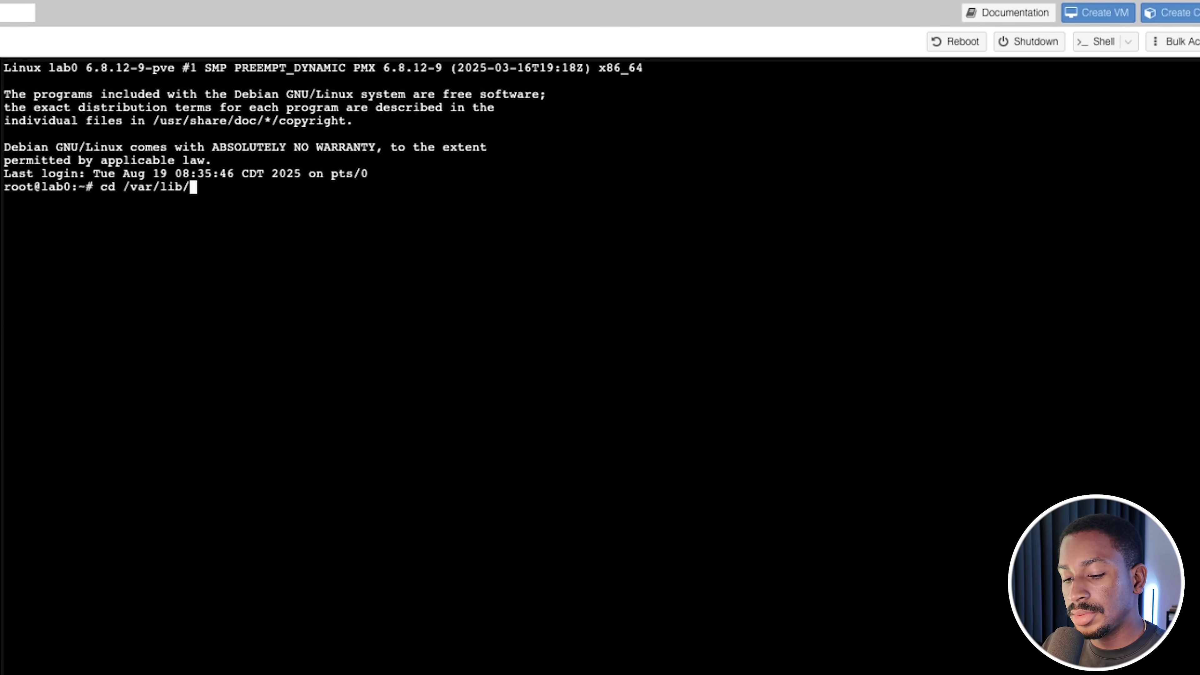
text(v)
key(Tab)
key(Tab)
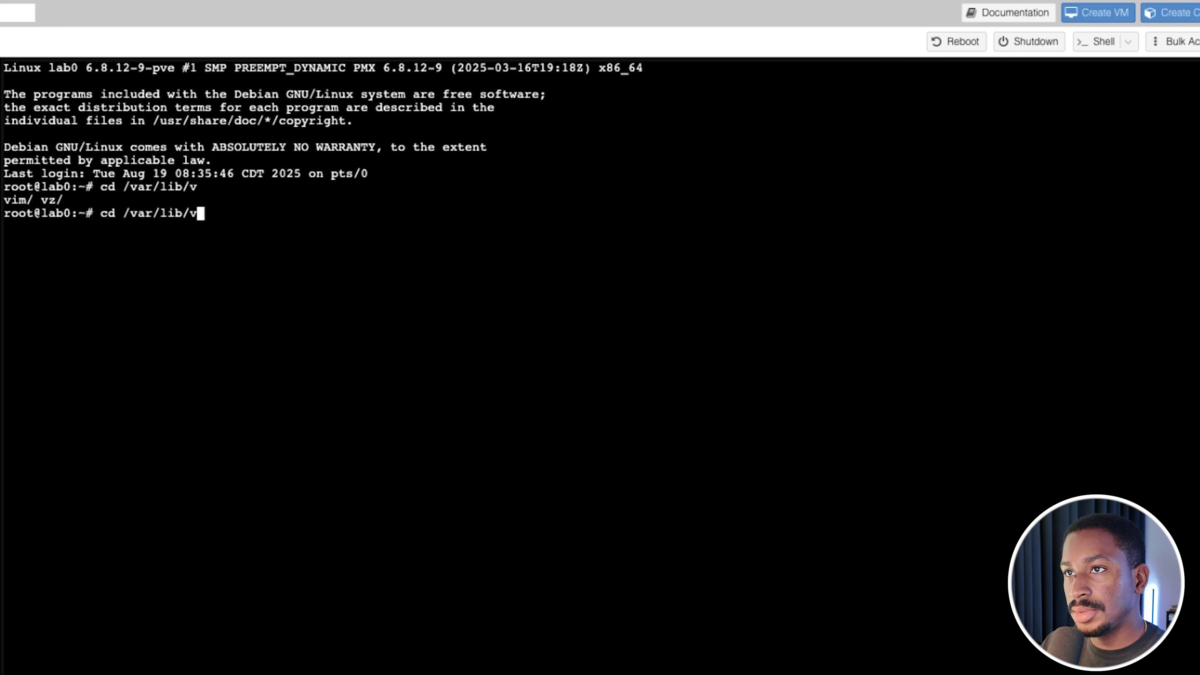
text(z)
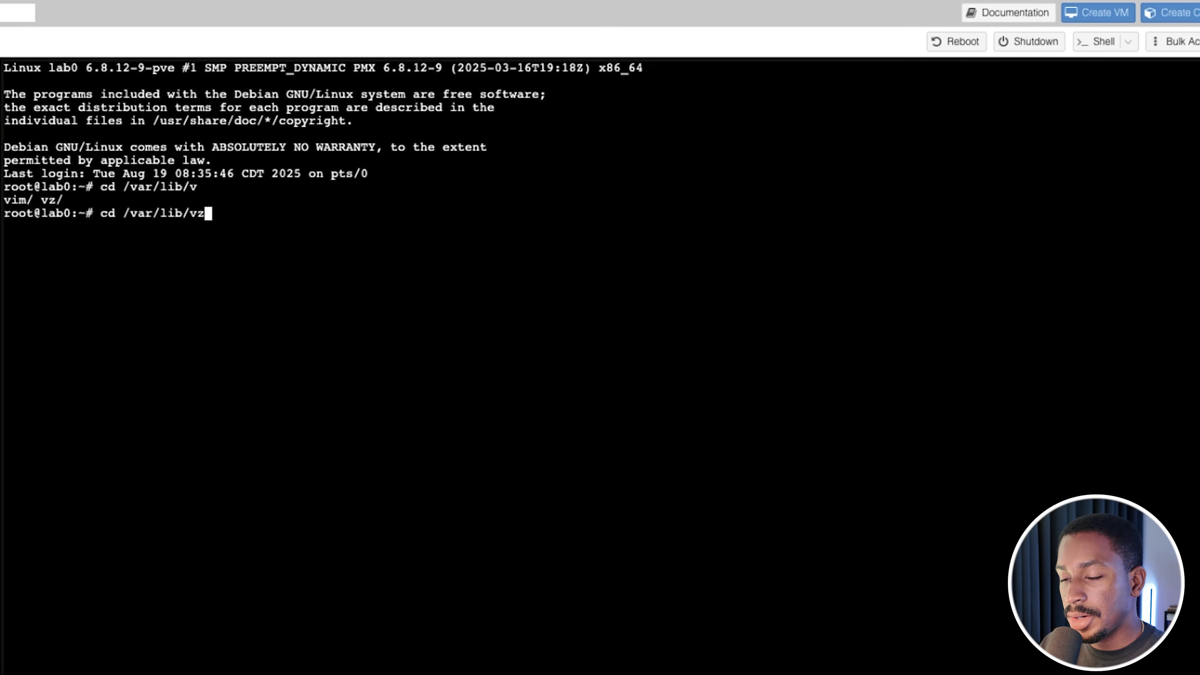
key(Return)
text(ls)
key(Return)
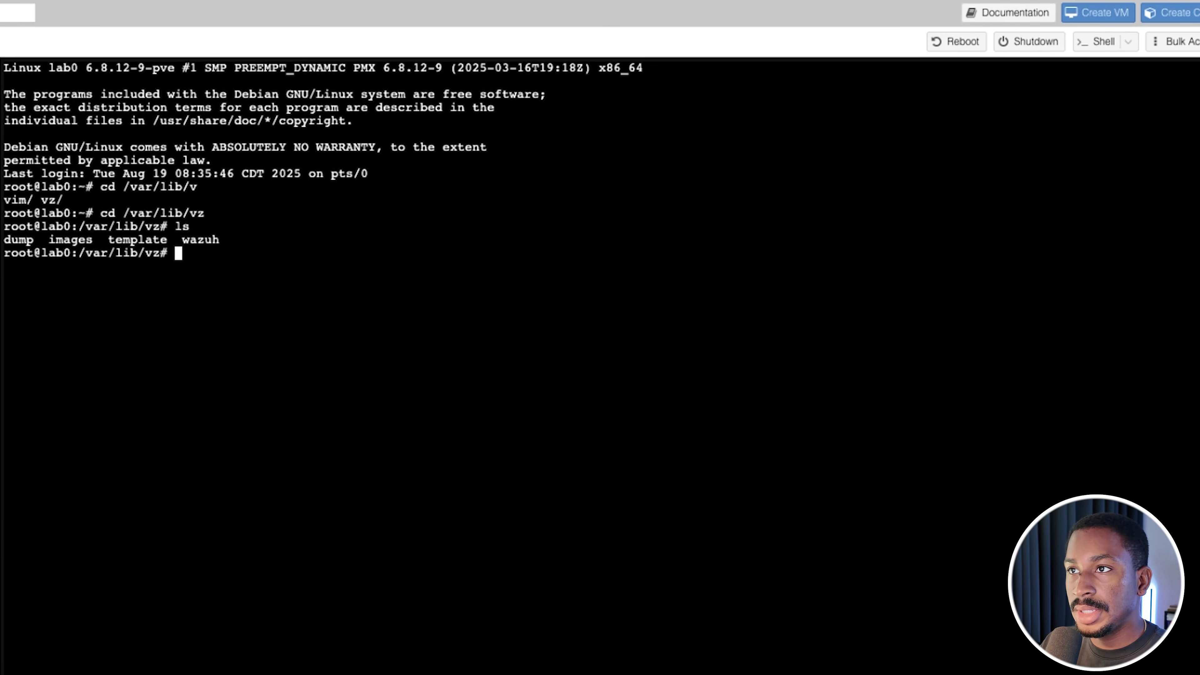
Enter the wazuh directory and list the extracted wazuh-4.12.0 files
text(cd wz)
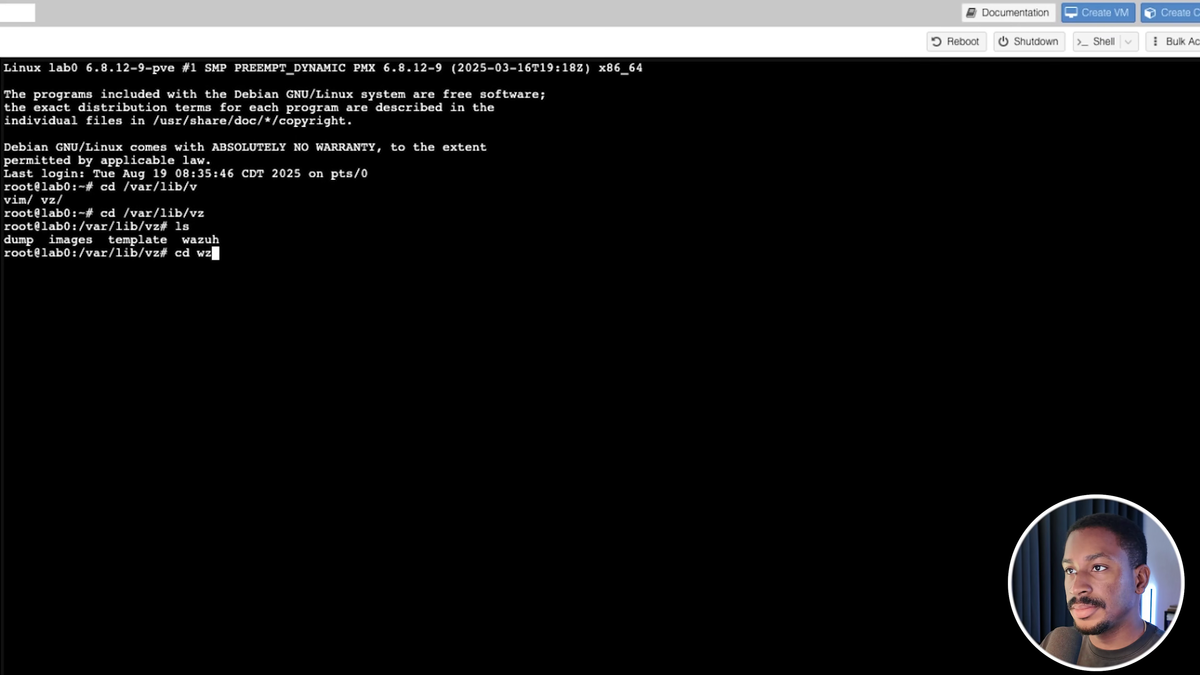
key(BackSpace)
text(a)
key(Tab)
key(Return)
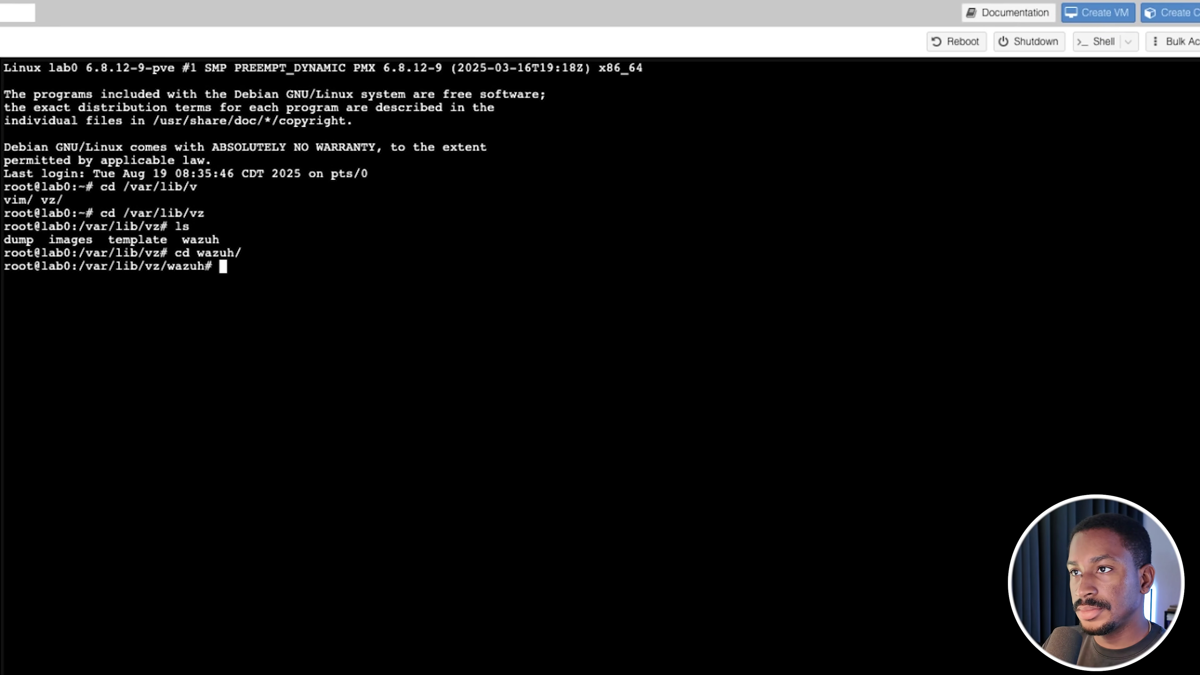
text(ls)
key(Return)
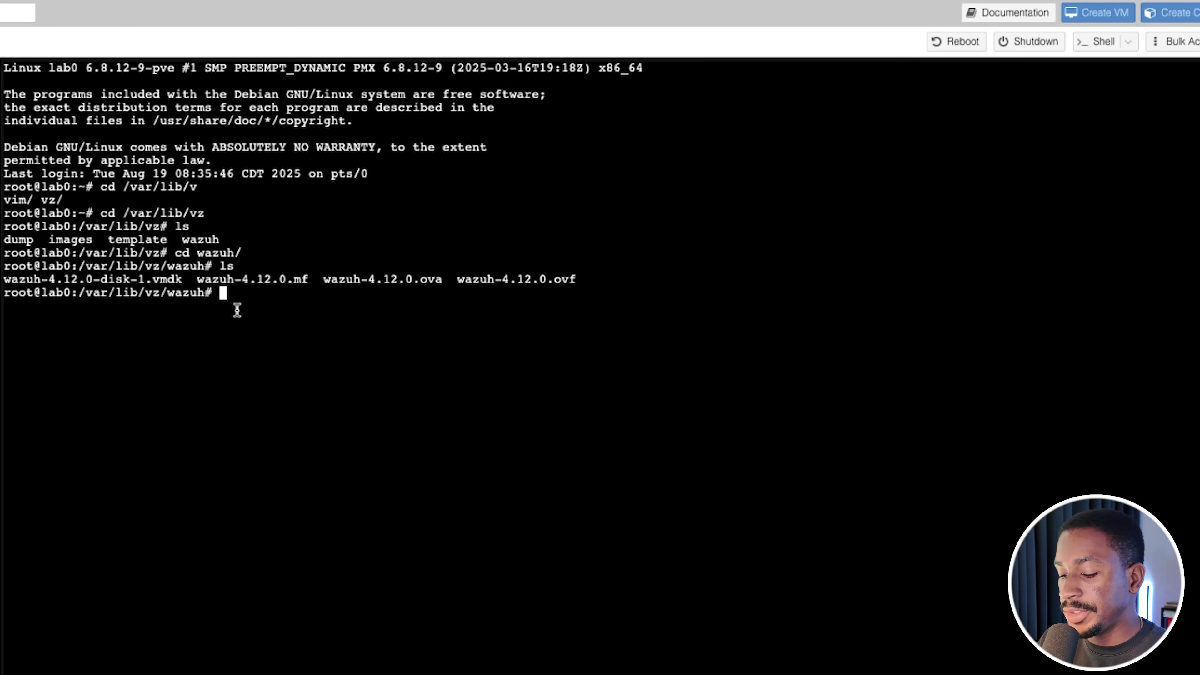
text(qm importdisk)
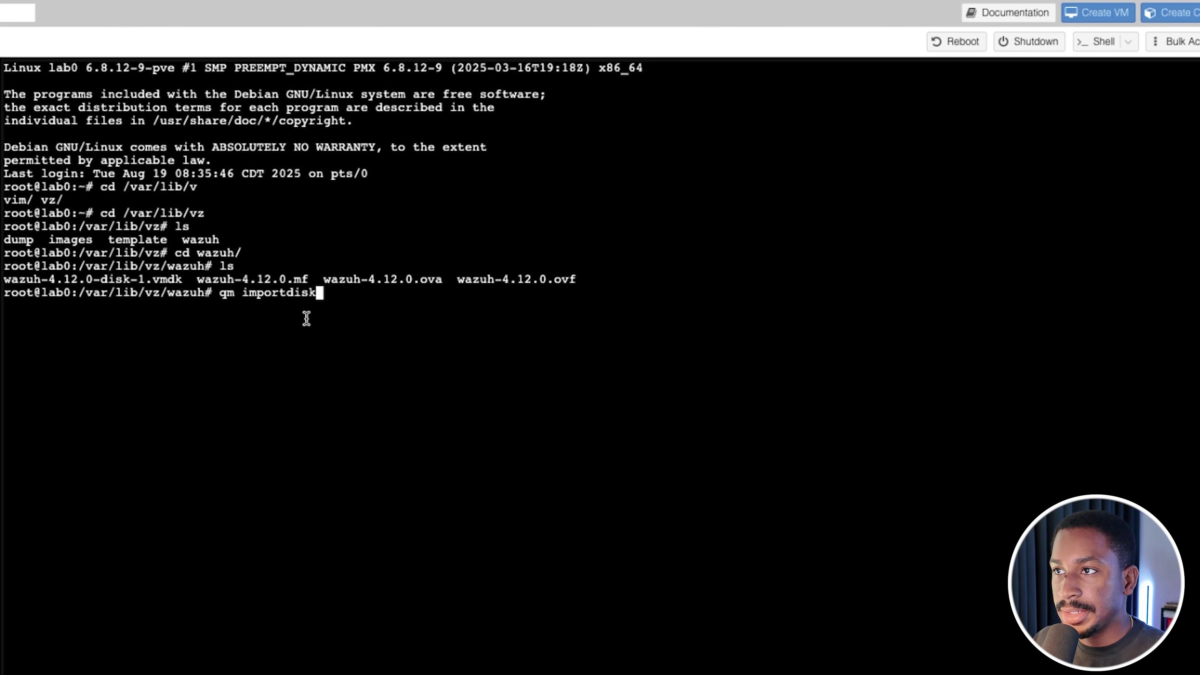
text( wa)
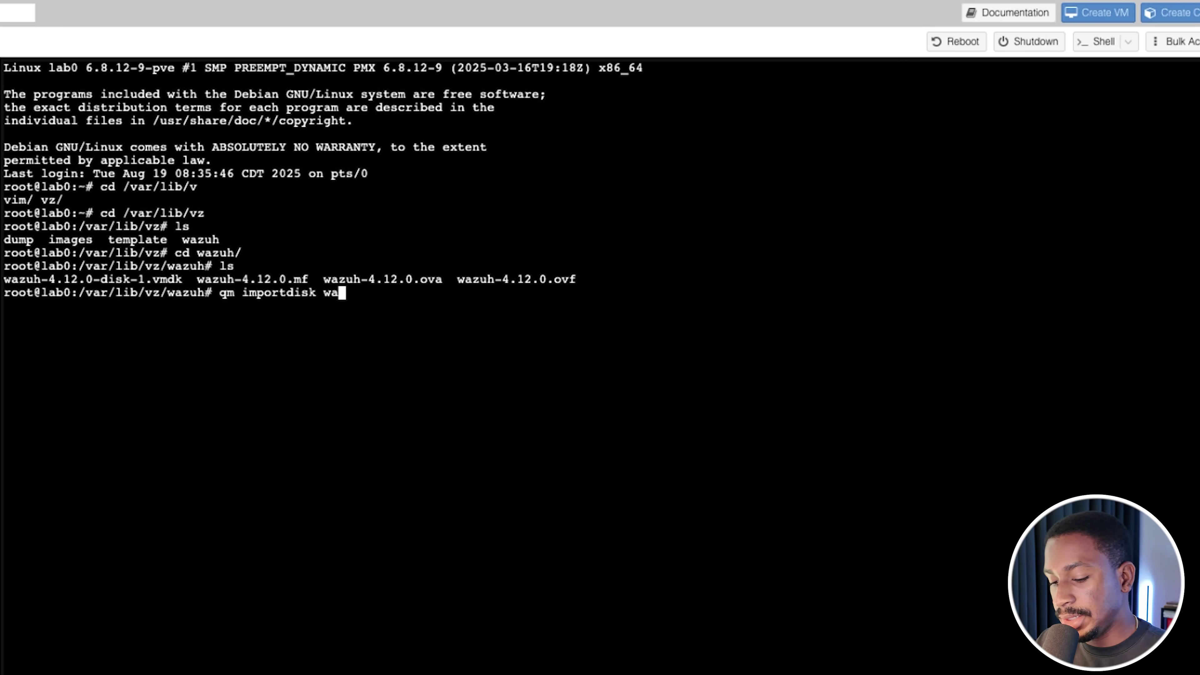
text(zuh)
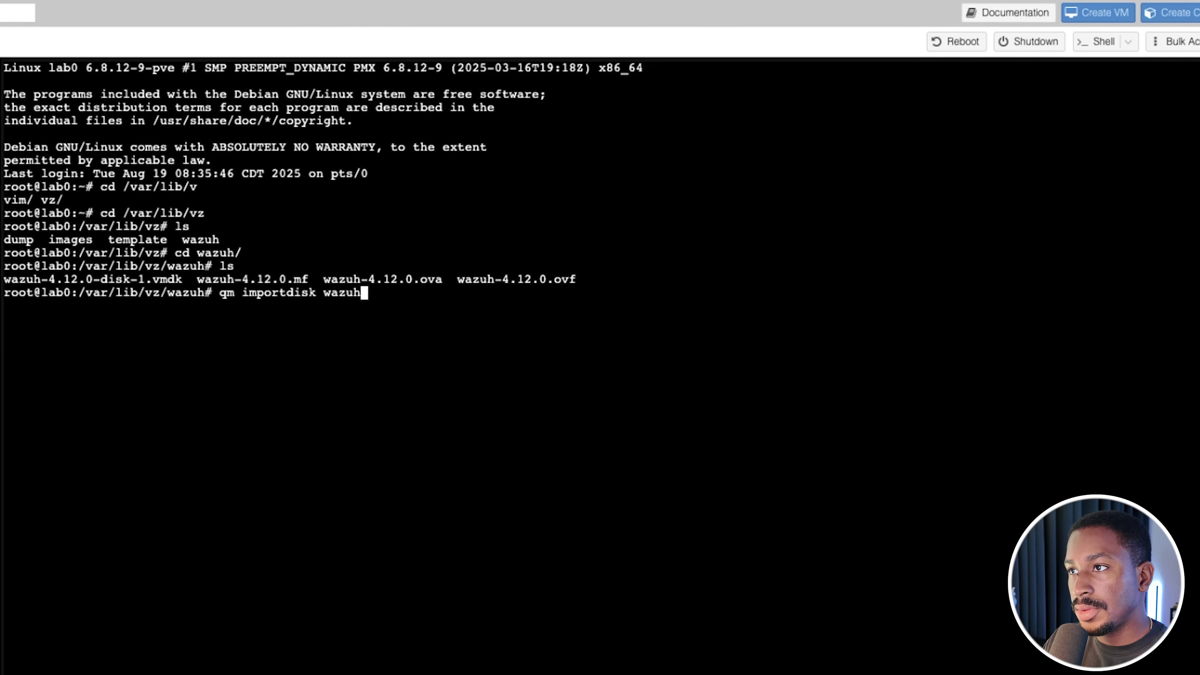
Run qm importdisk on wazuh-4.12.0-disk-1.vmdk to locla-lvm in raw format
key(Tab)
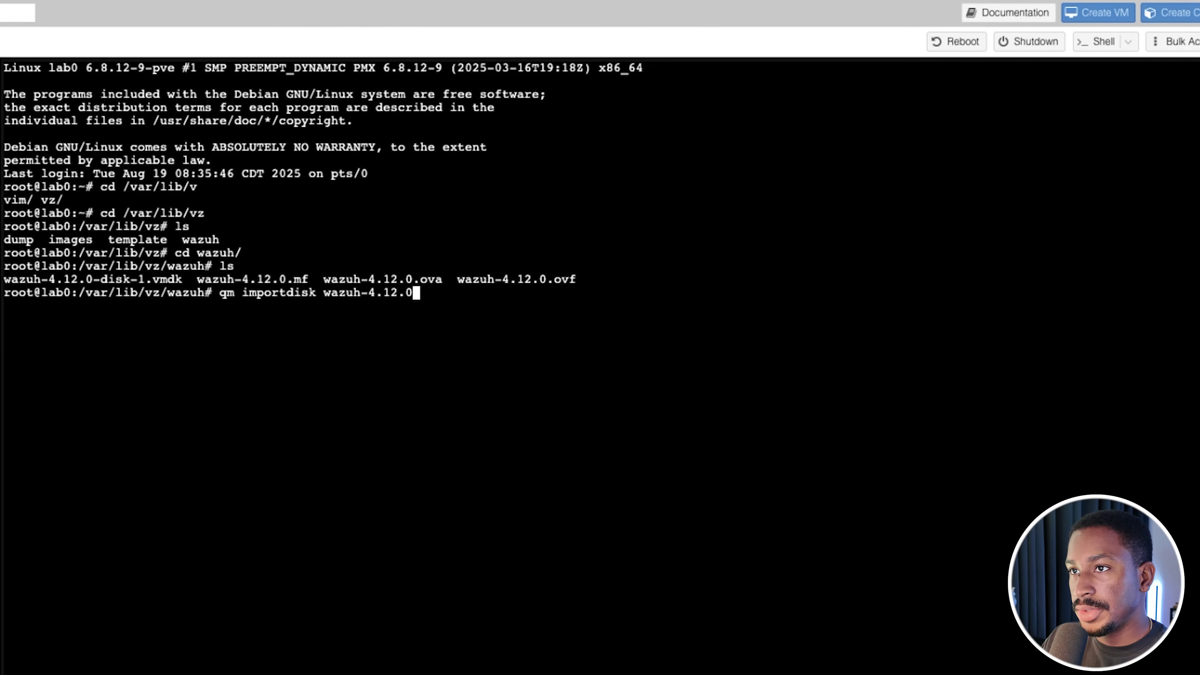
key(Tab)
text(-di)
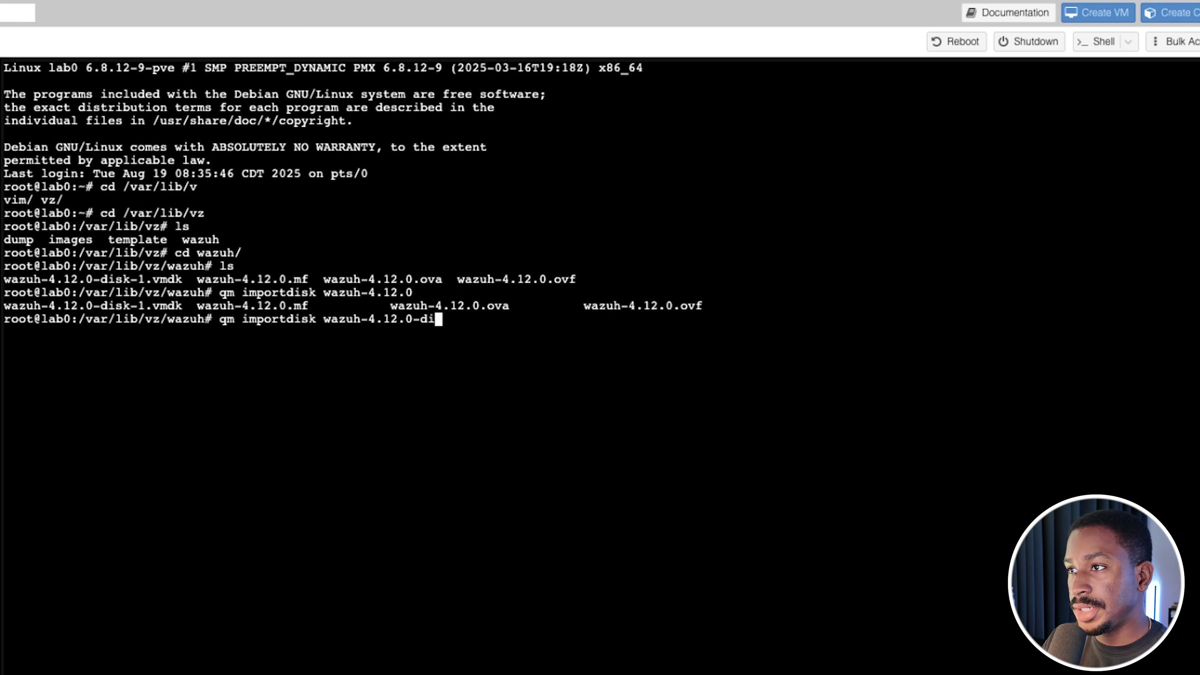
key(Tab)
text(wazu)
key(Tab)
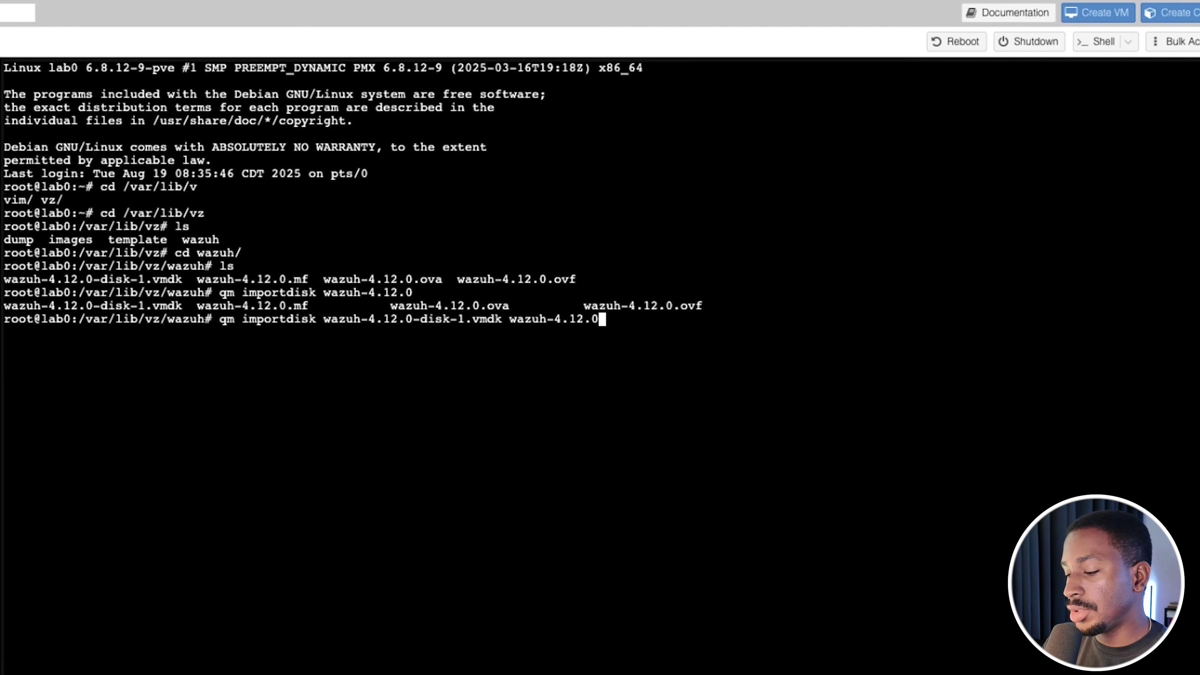
key(BackSpace)
key(BackSpace)
key(BackSpace)
key(BackSpace)
key(BackSpace)
key(BackSpace)
key(BackSpace)
key(BackSpace)
key(BackSpace)
key(BackSpace)
key(BackSpace)
key(BackSpace)
text(locla-)
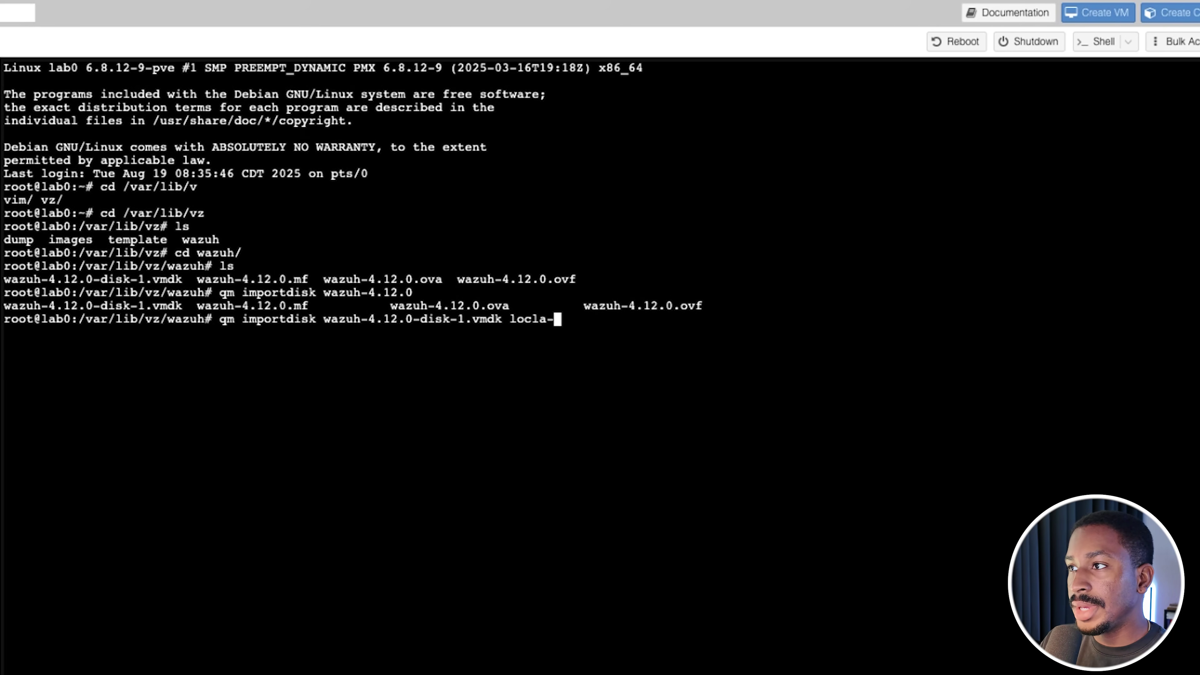
text(lvm --f)
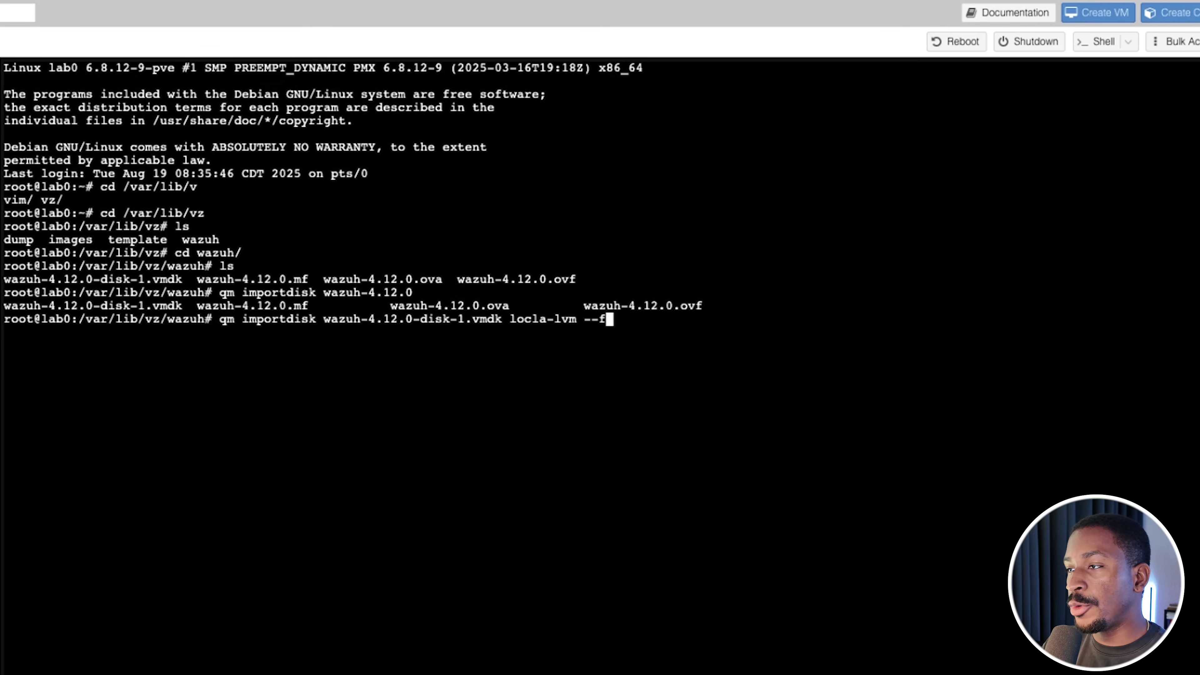
text(ormat raw)
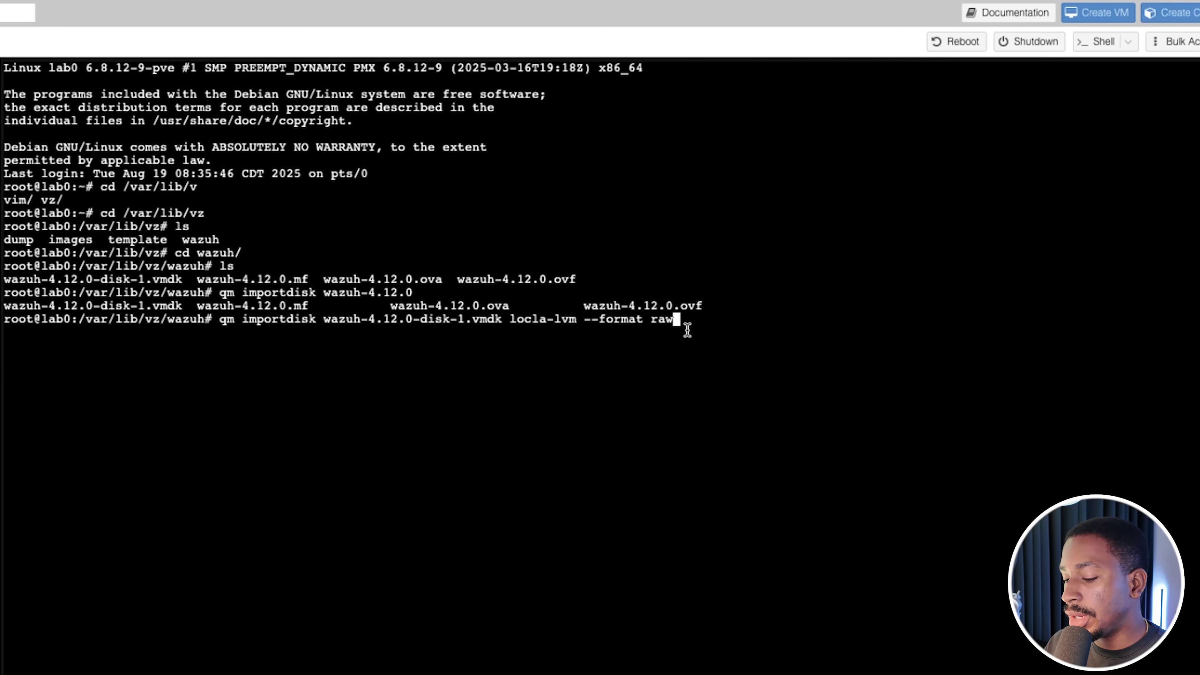
key(Return)
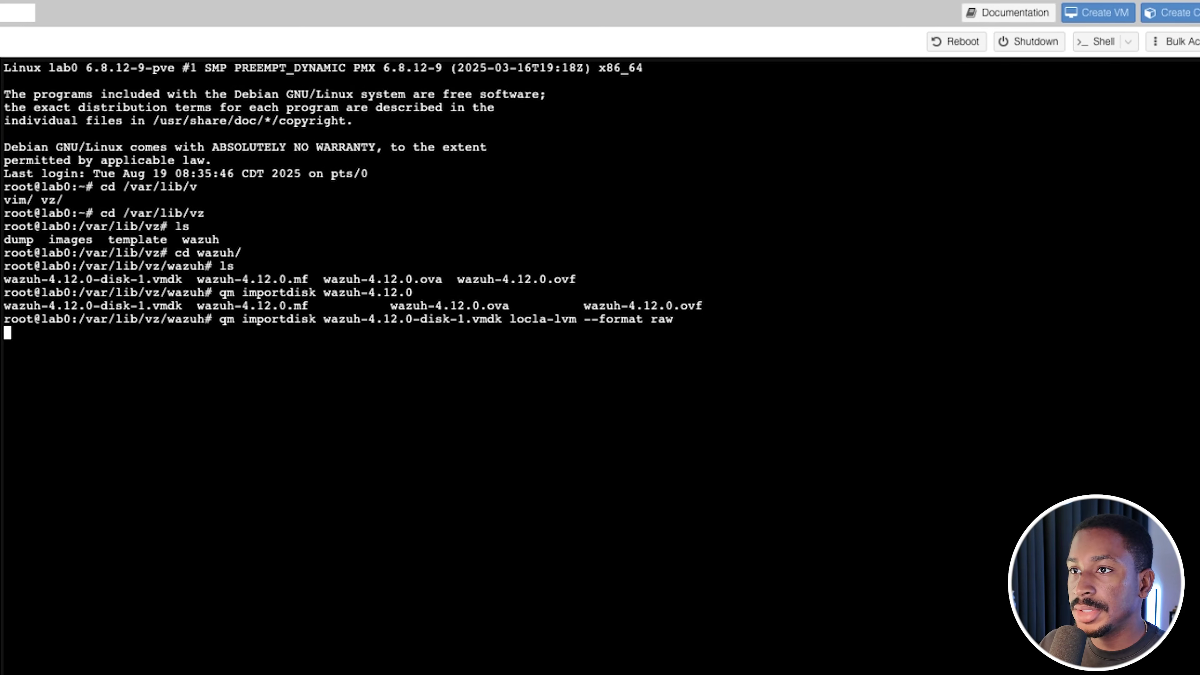
Fix the storage name typo to local-lvm and rerun the import
key(Up)
key(Left)
key(Left)
key(Left)
key(Left)
key(Left)
key(Left)
key(Left)
key(Left)
key(Left)
key(Left)
key(Left)
key(Left)
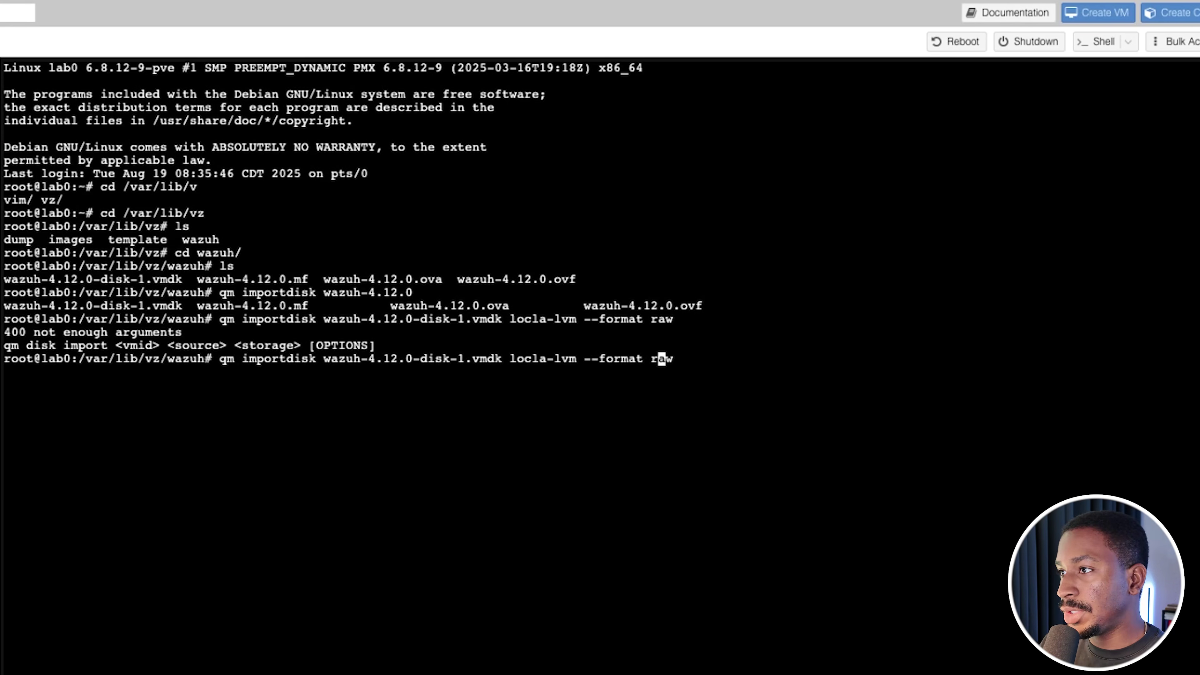
key(Left)
key(Left)
key(Left)
key(Left)
key(Left)
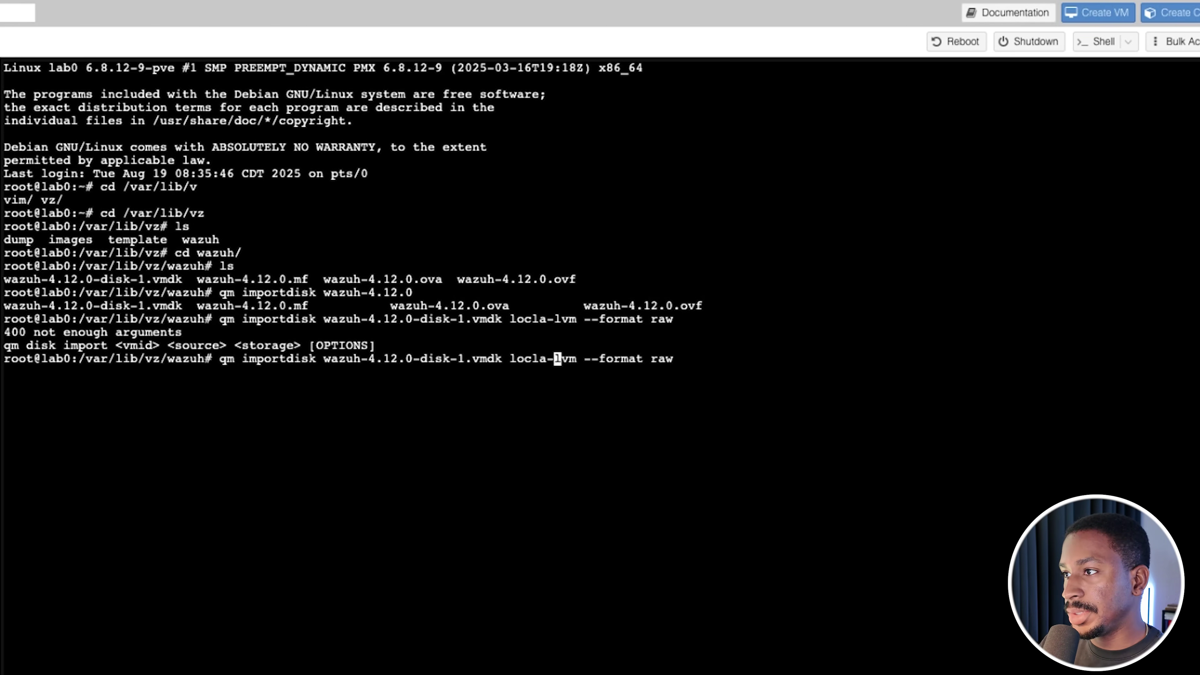
key(BackSpace)
key(BackSpace)
text(al)
key(Return)
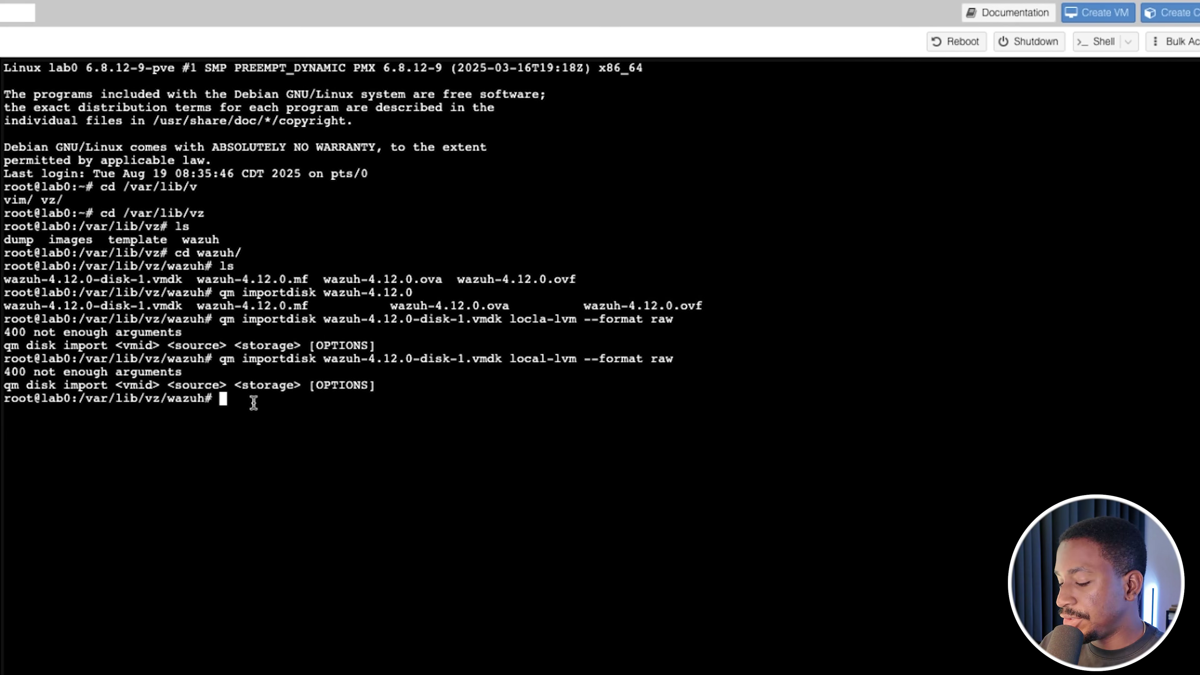
Add VM id 100 before the vmdk file name and start the import
key(Up)
key(Left)
key(Left)
key(Left)
key(Left)
key(Left)
key(Left)
key(Left)
key(Left)
key(Left)
key(Left)
key(Left)
key(Left)
key(Left)
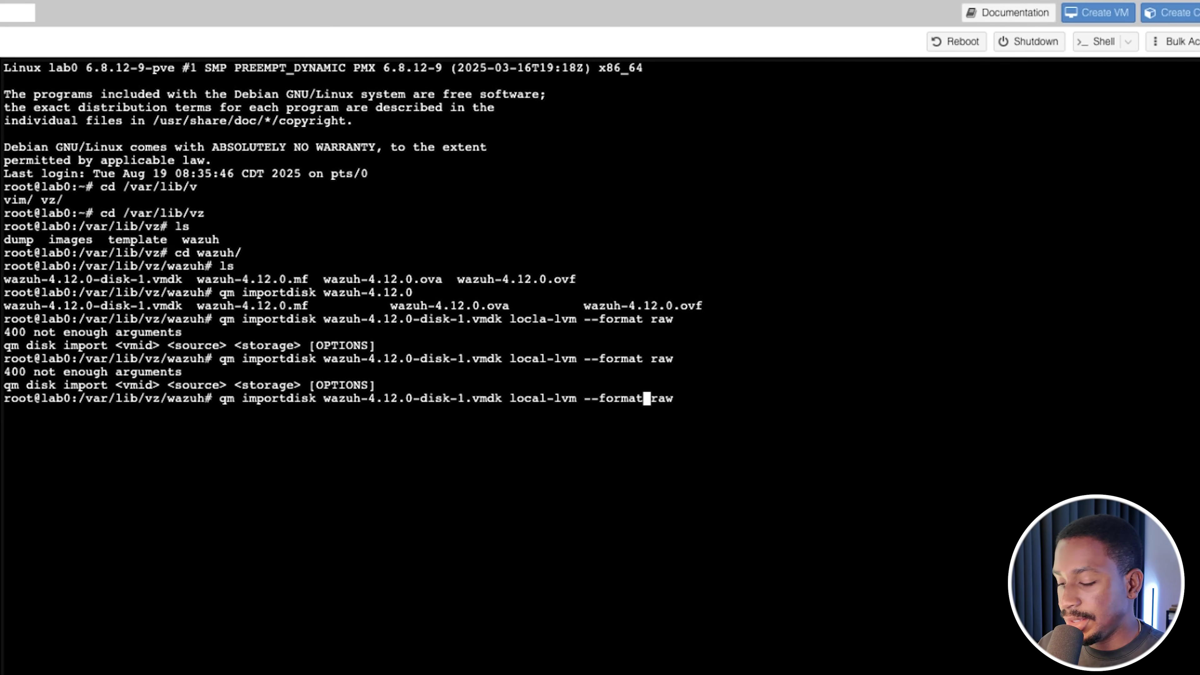
key(Left)
key(Left)
key(Left)
key(Left)
key(Left)
key(Left)
key(Left)
key(Left)
key(Left)
key(Left)
key(Left)
key(Left)
key(Left)
key(Left)
key(Left)
key(Left)
key(Left)
key(Left)
key(Left)
key(Left)
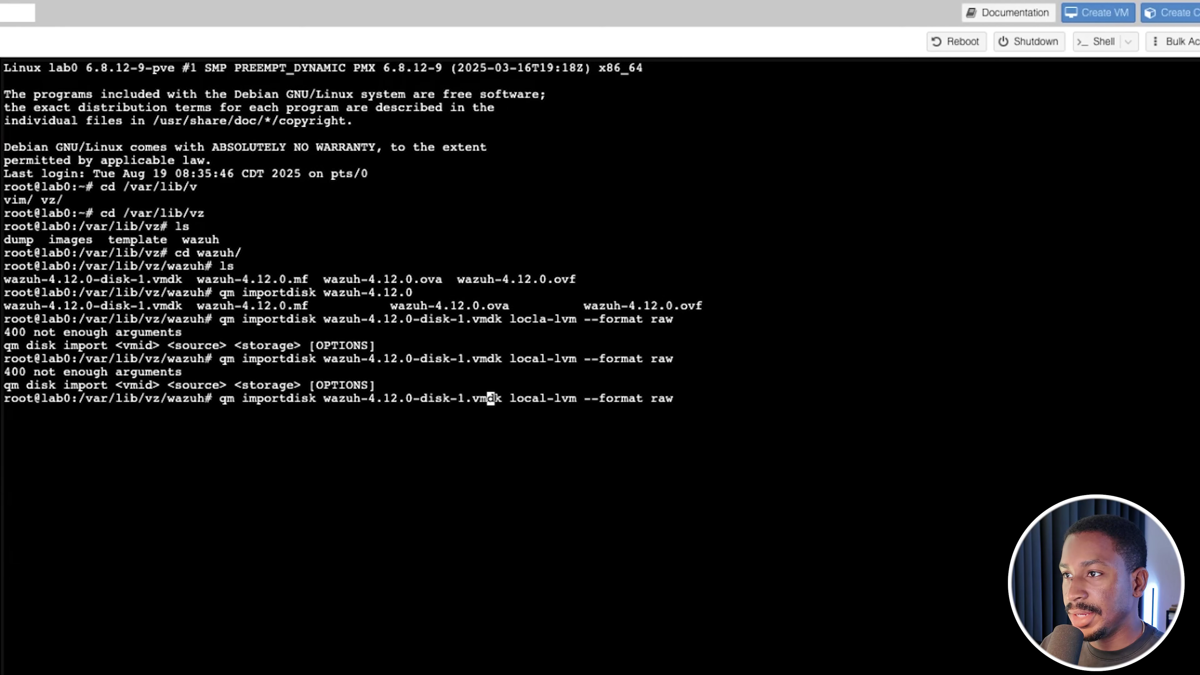
key(Left)
key(Left)
key(Left)
key(Left)
key(Left)
key(Left)
key(Left)
key(Left)
key(Left)
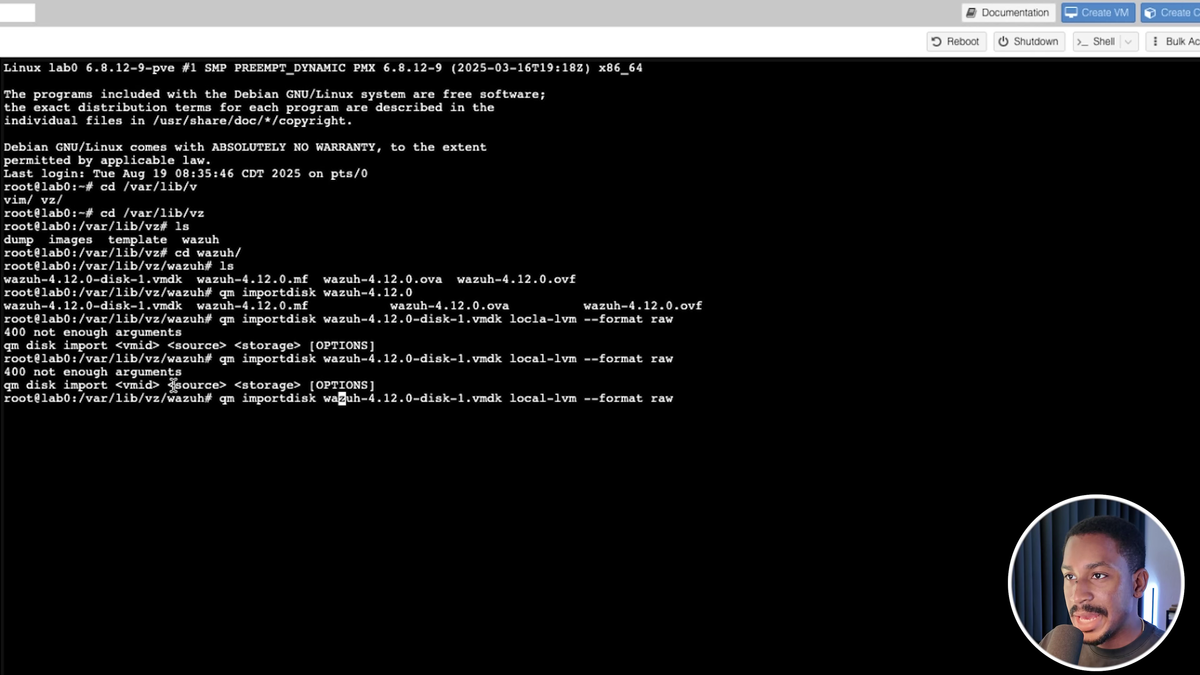
key(Left)
key(Left)
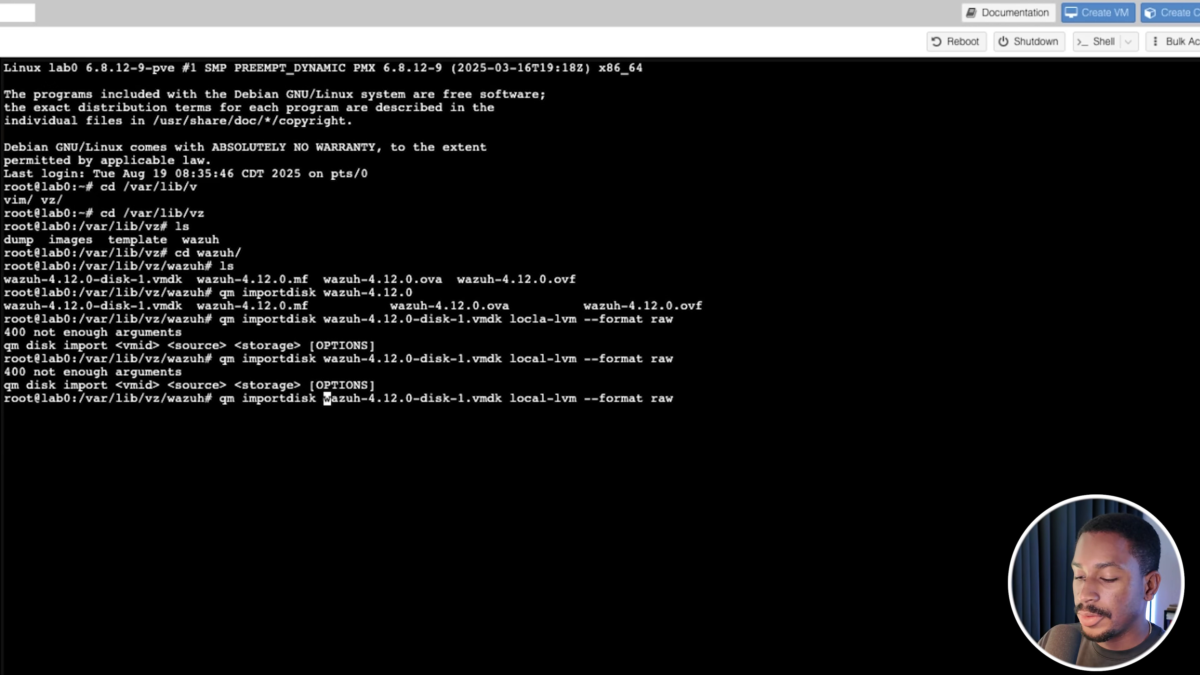
text(100)
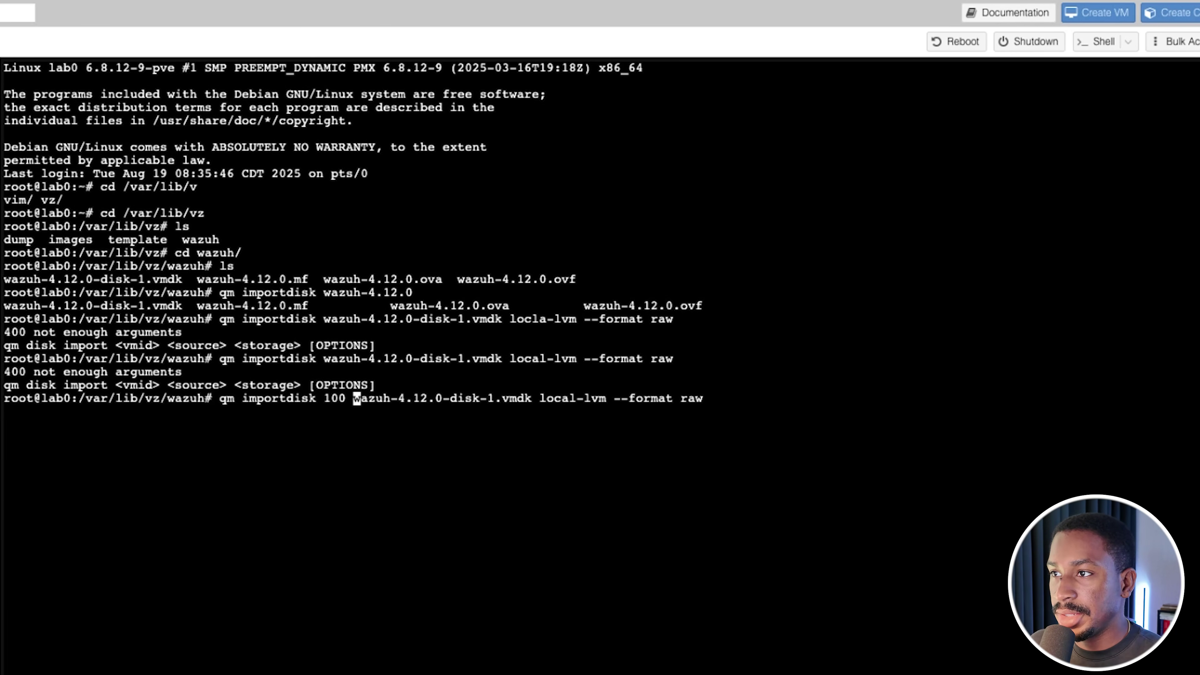
key(Return)
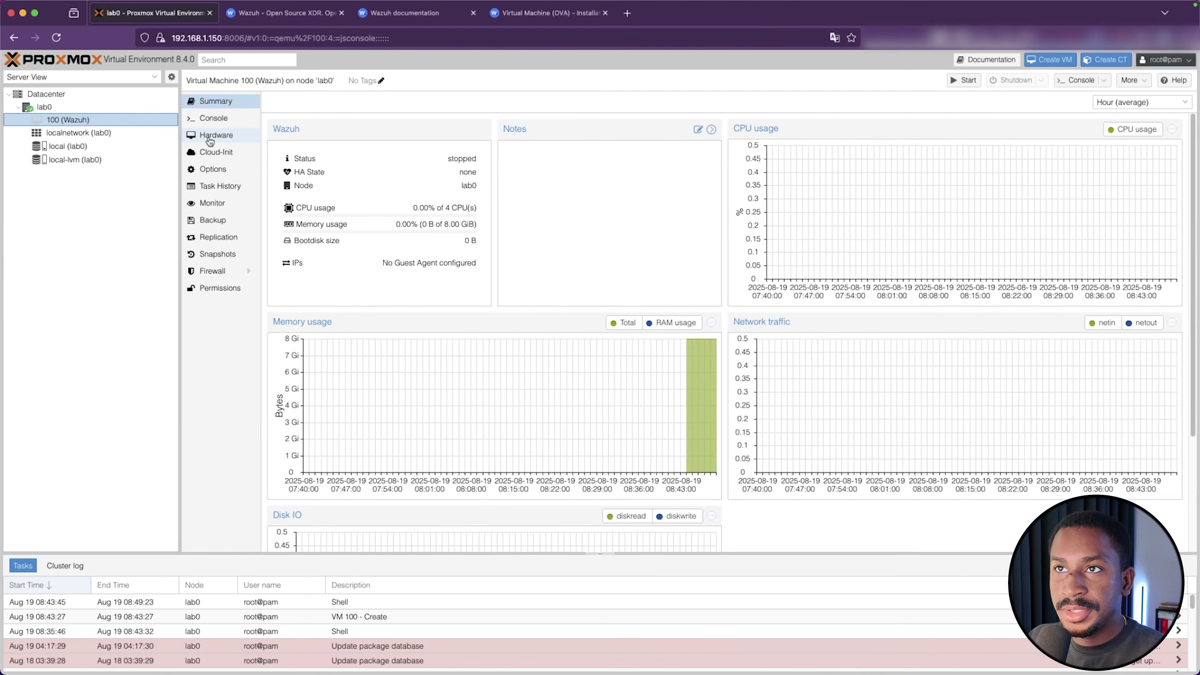
Attach VM 100's unused imported disk as Hard Disk scsi0
click(216, 134)
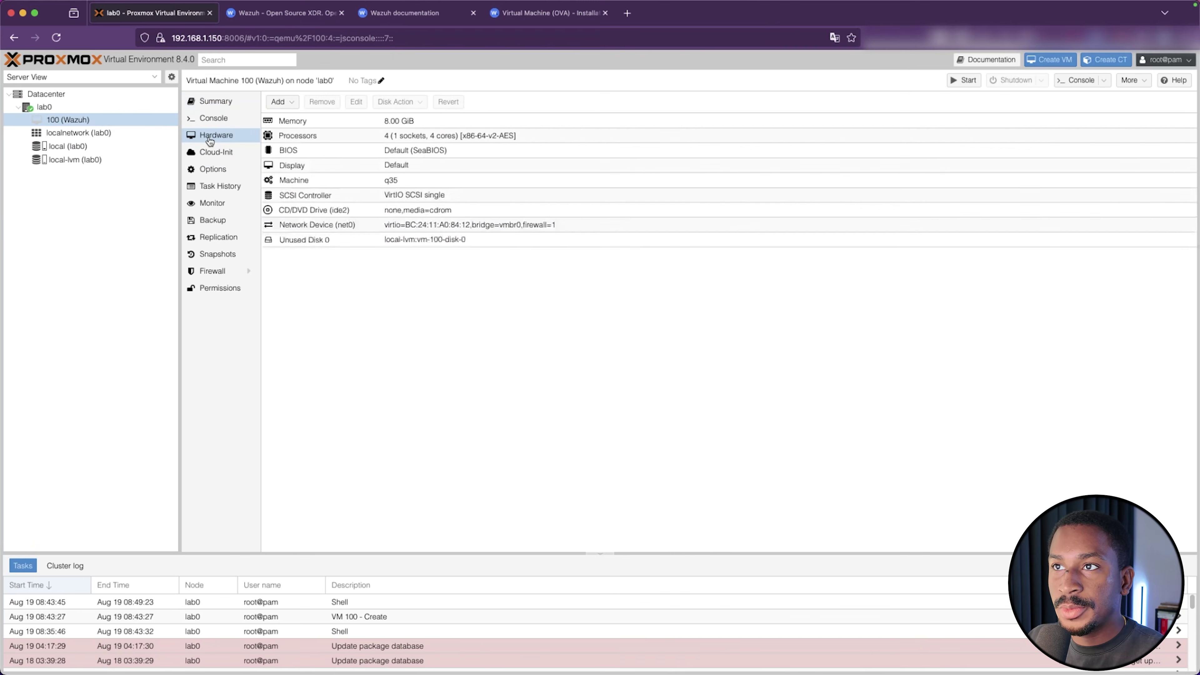
double_click(402, 238)
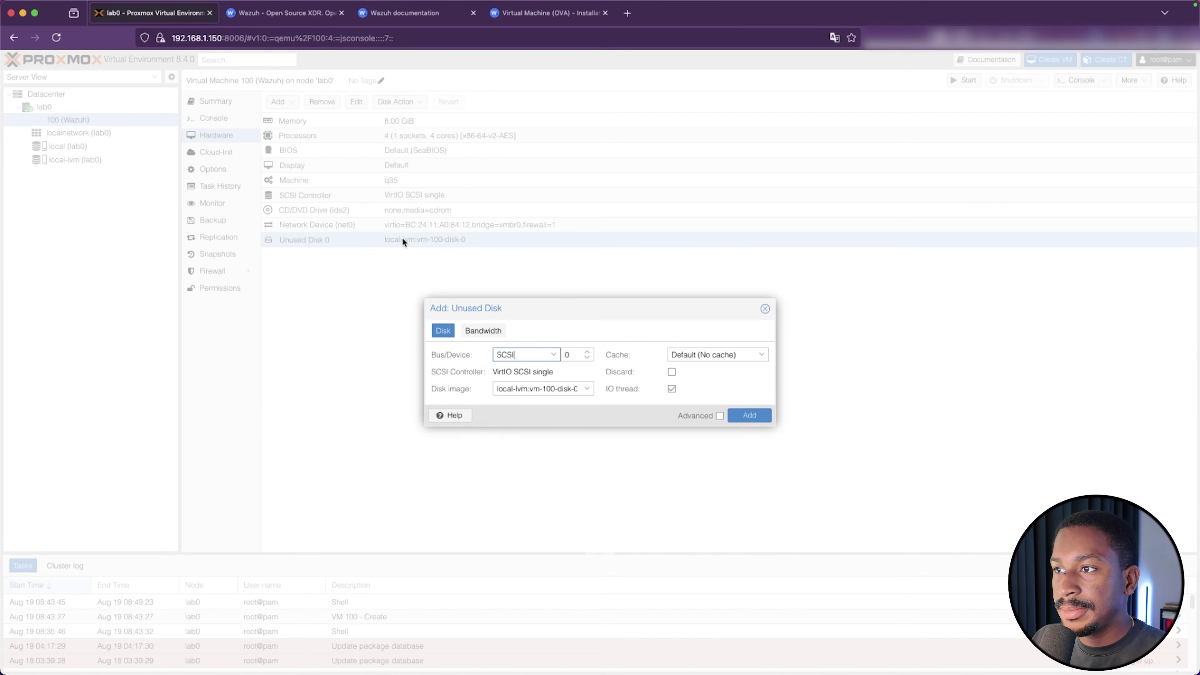
click(749, 415)
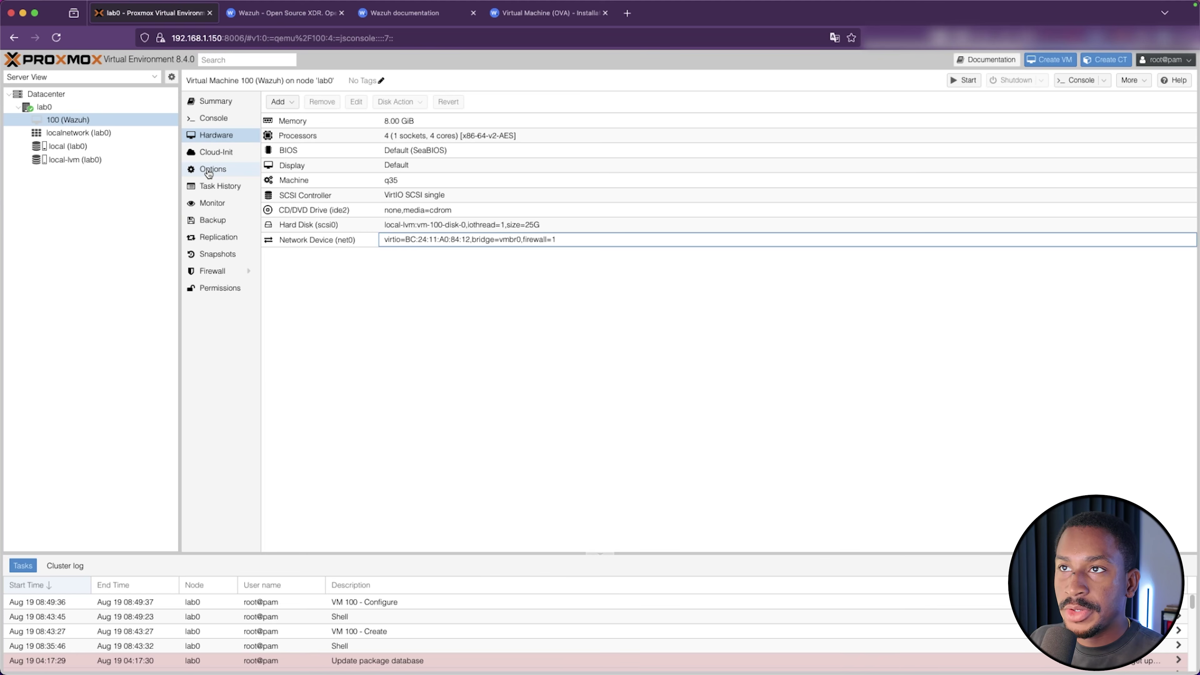
Set VM 100's boot order to scsi0 only, disabling ide2 and net0
click(208, 173)
double_click(346, 178)
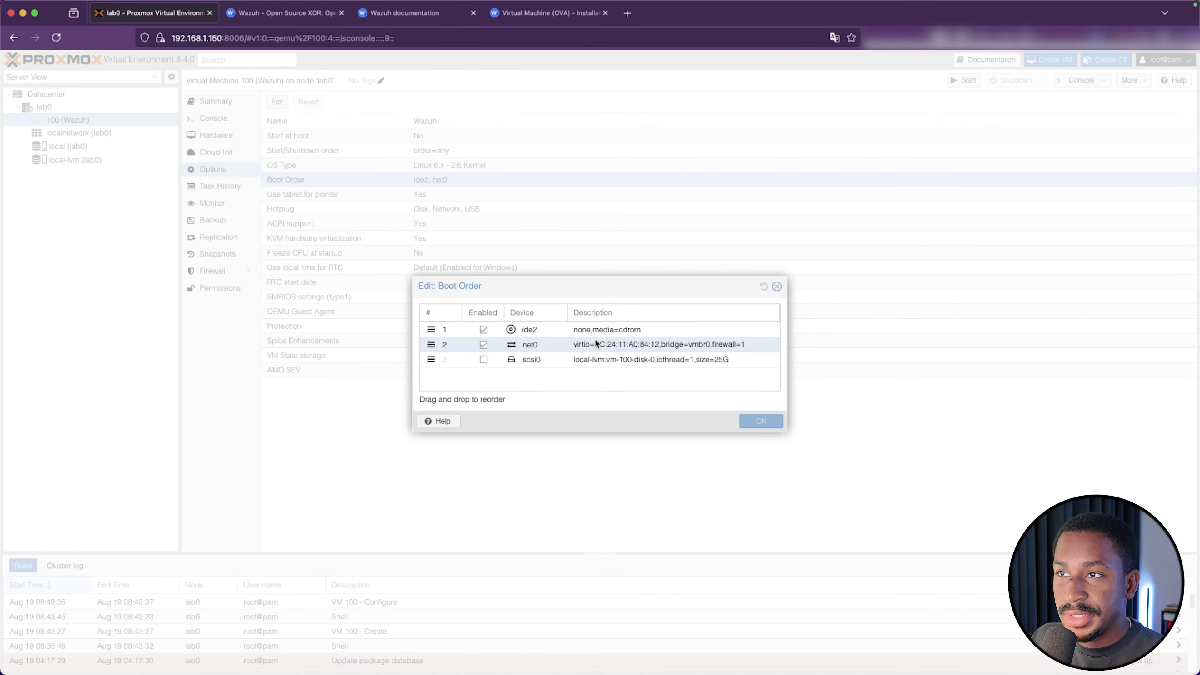
click(484, 345)
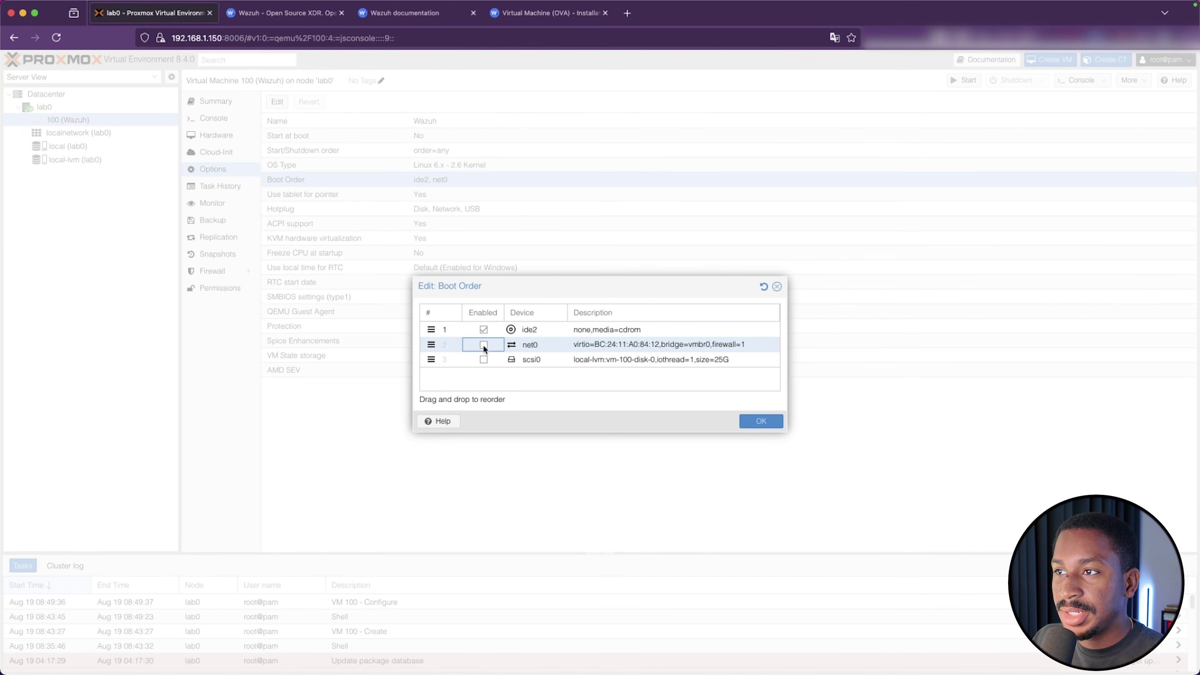
click(483, 330)
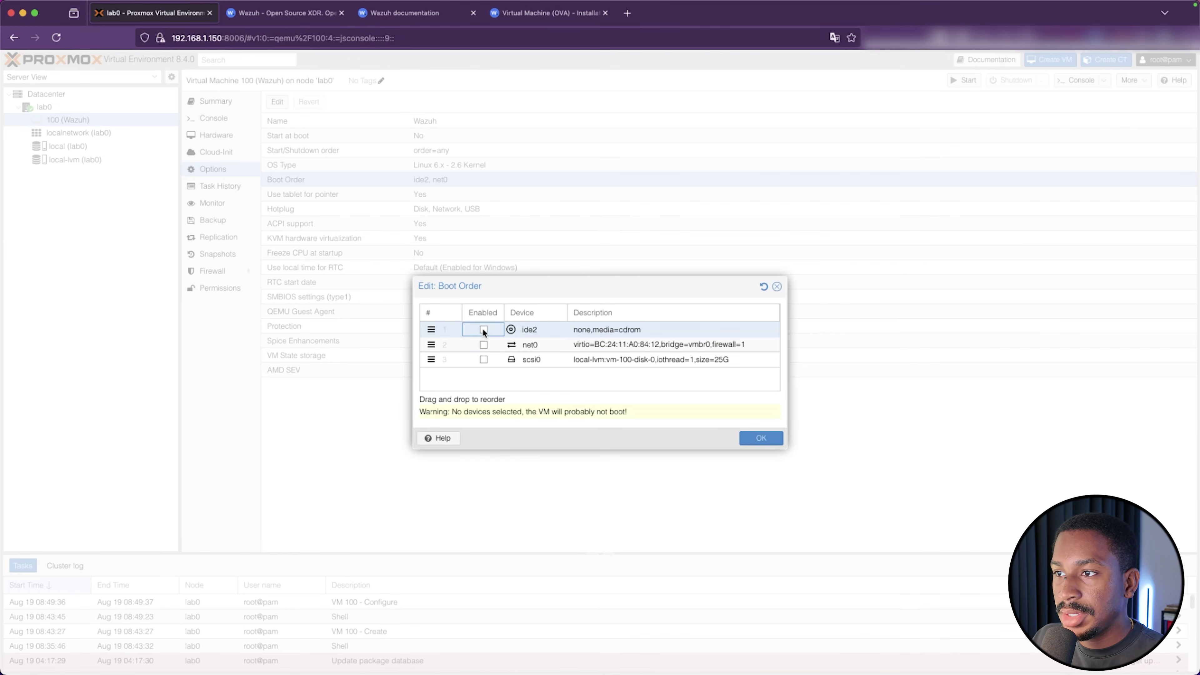
click(484, 360)
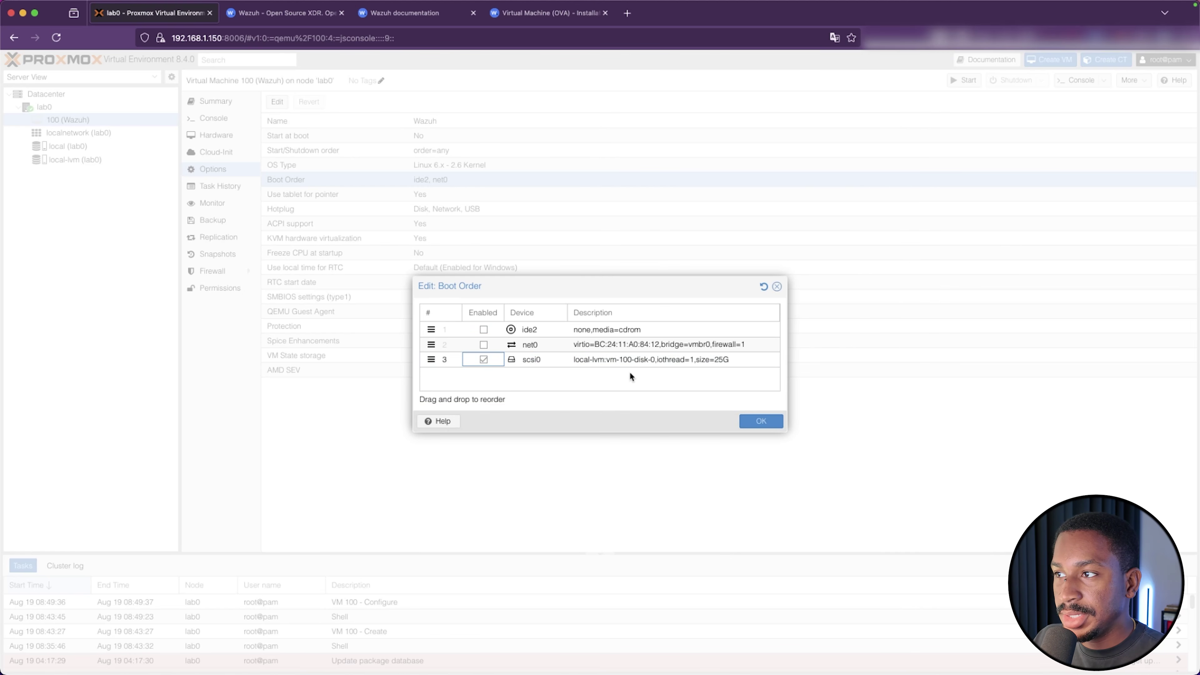
click(761, 421)
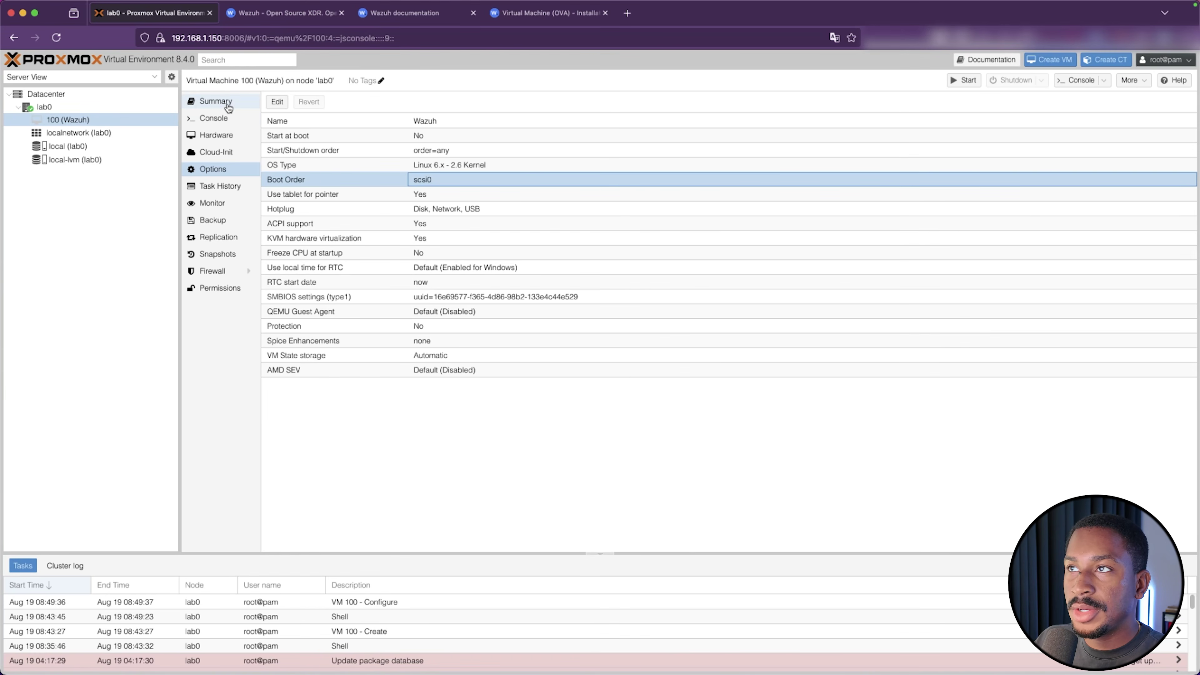
Power on VM 100 from its console and log in as wazuh-user with the default password
click(201, 123)
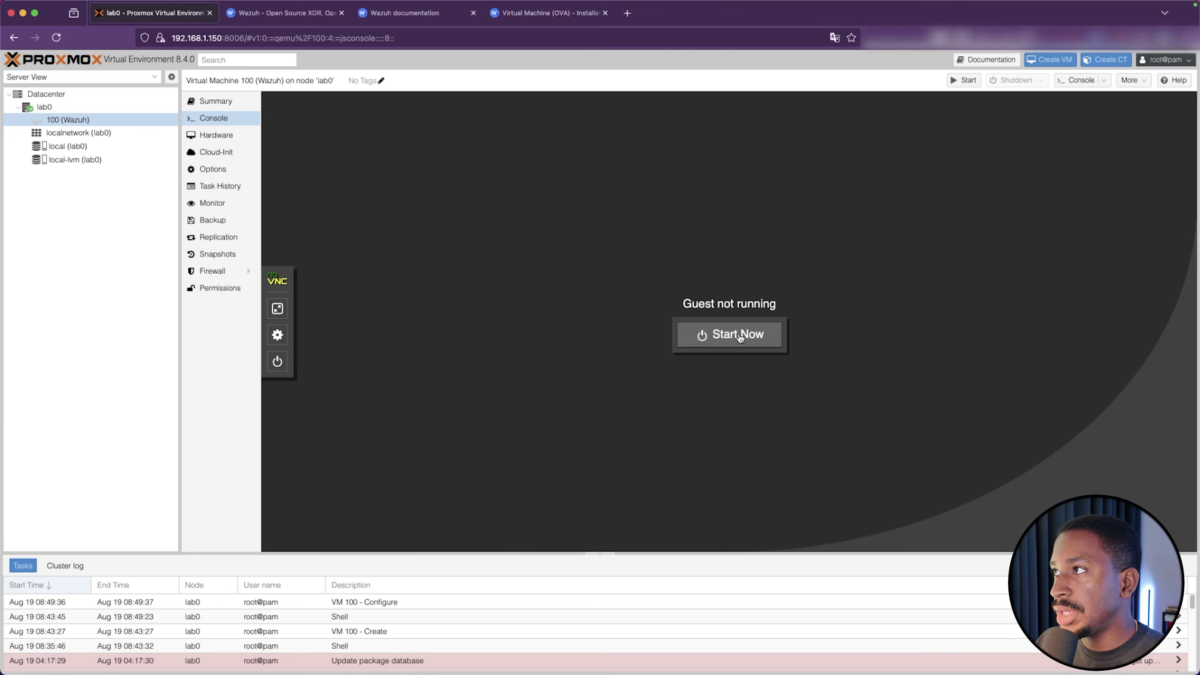
click(964, 81)
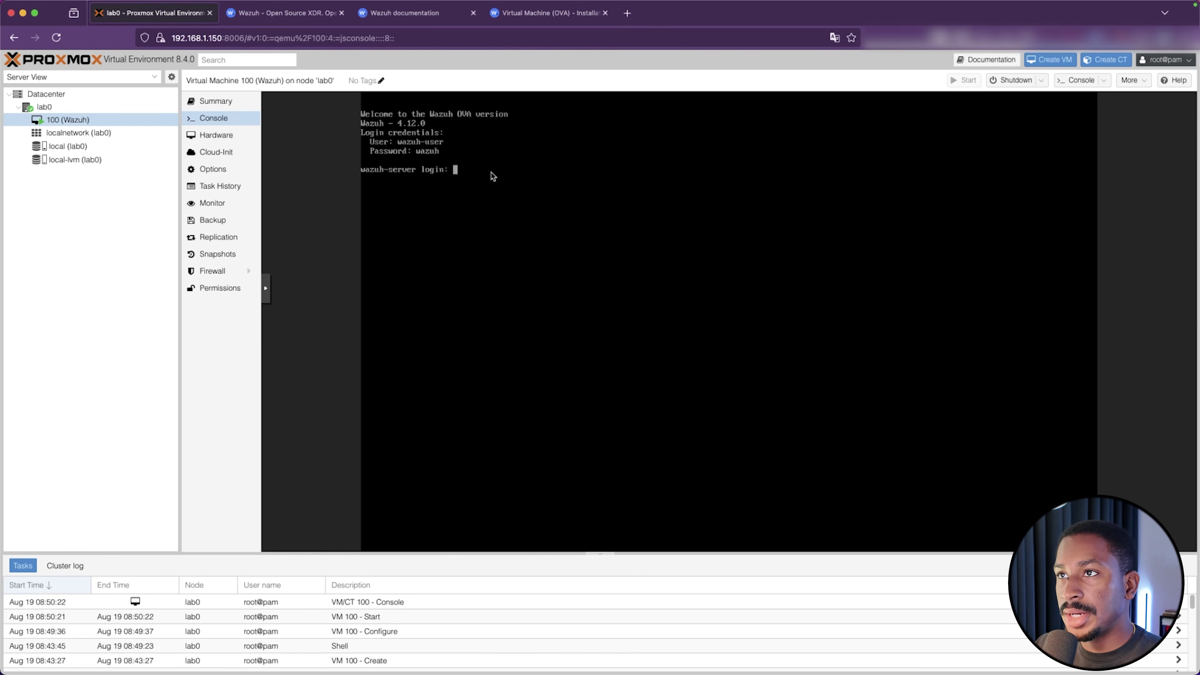
text(wazu)
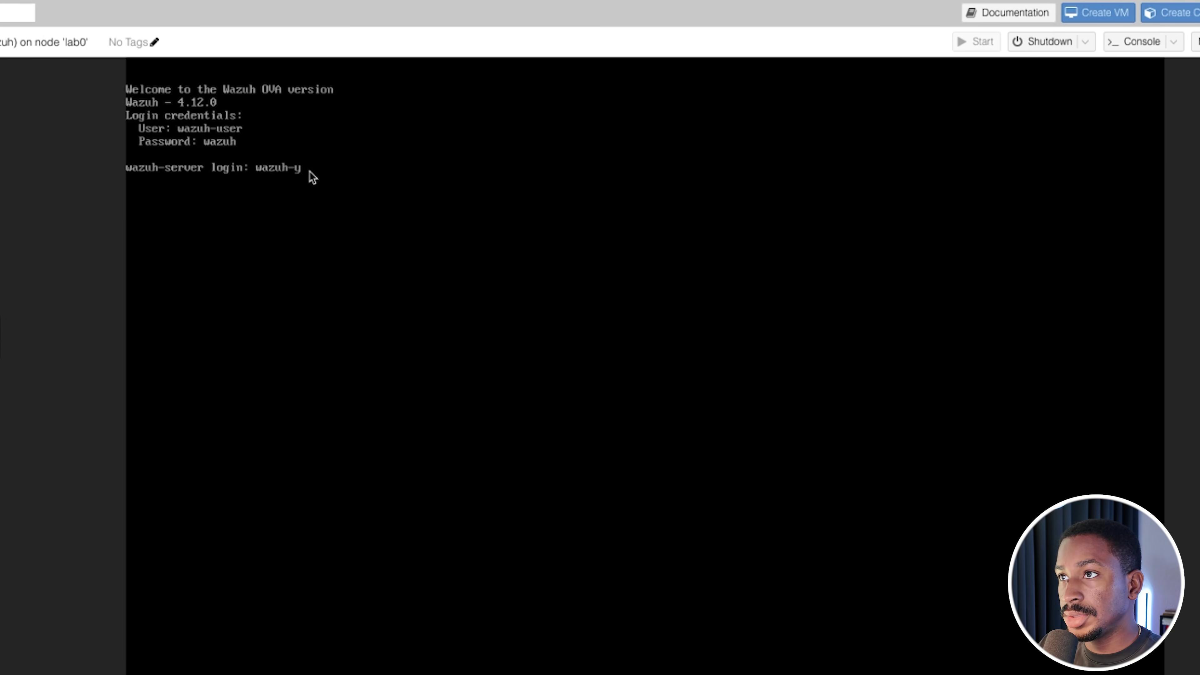
text(h-user)
key(Return)
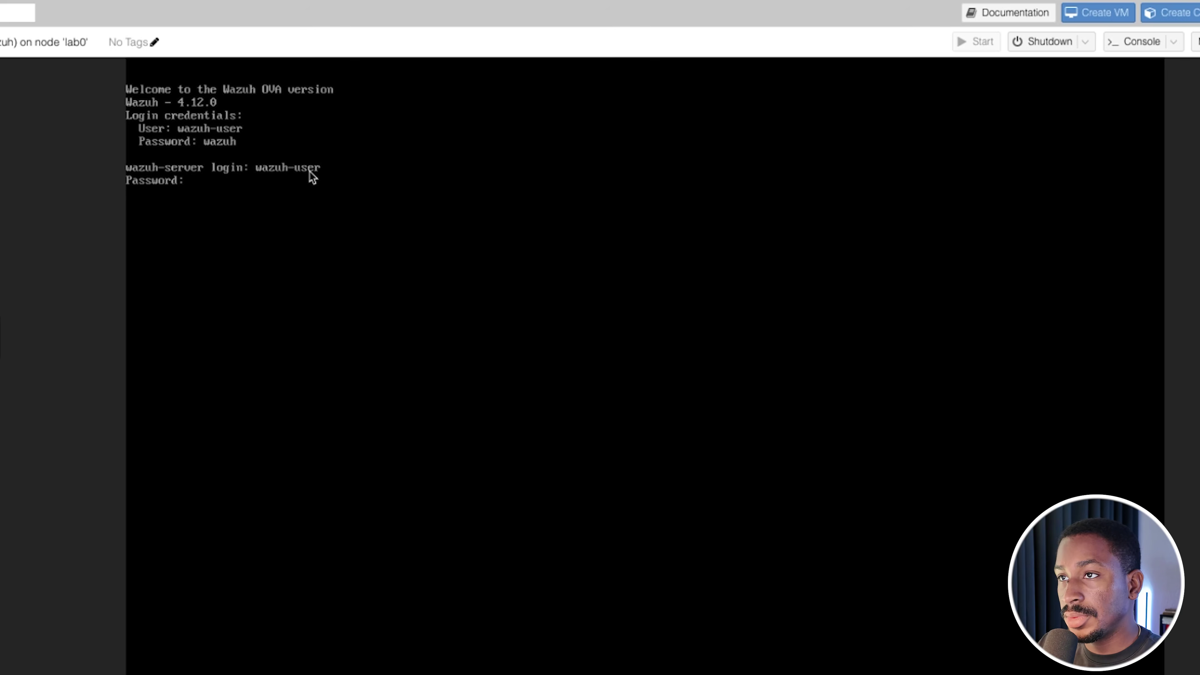
text(wazuh)
key(Return)
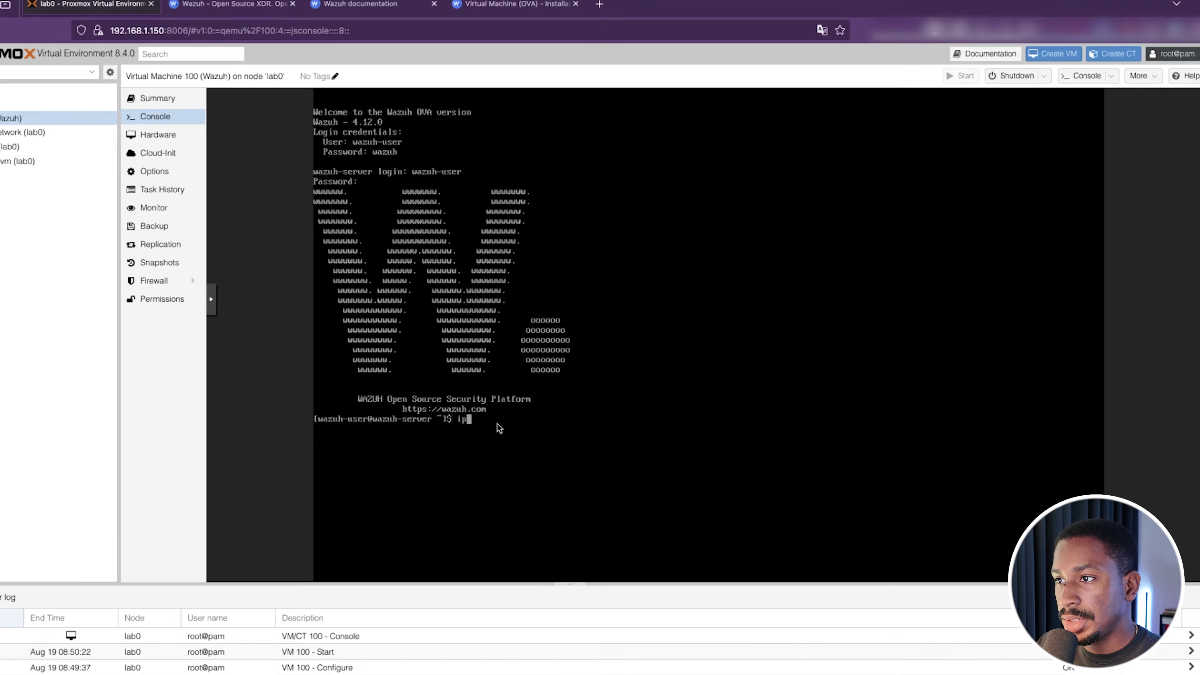
Run ip a in the VM console to show its network addresses
key(BackSpace)
key(BackSpace)
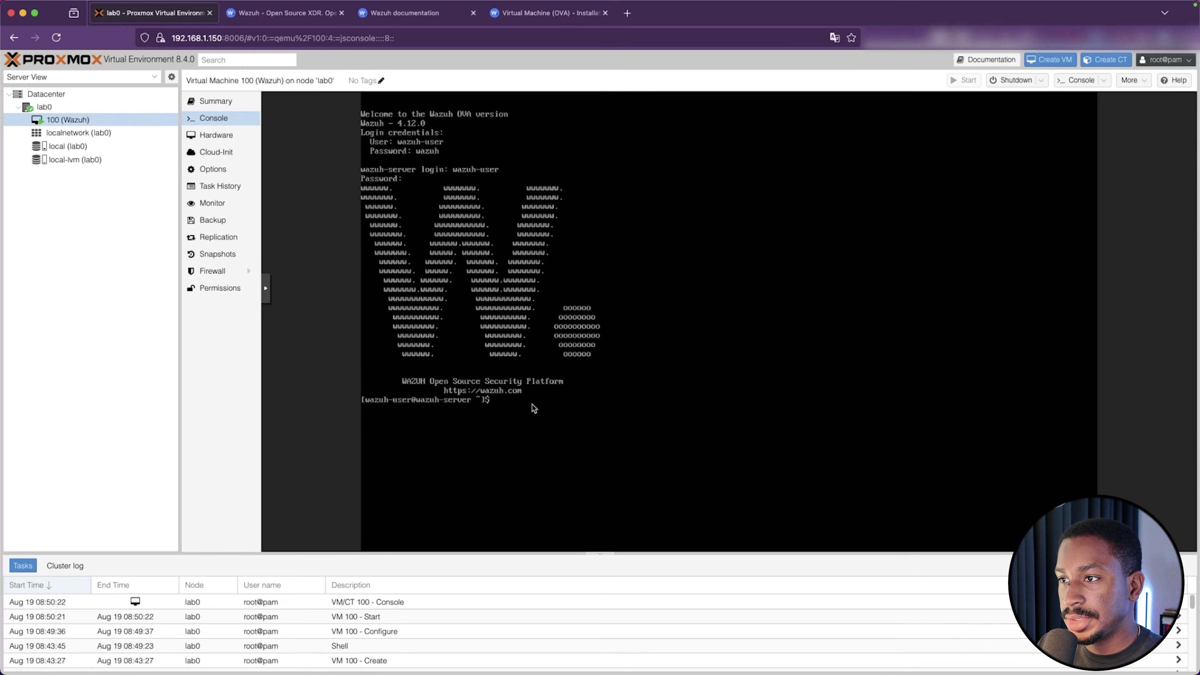
text(ip a)
key(Return)
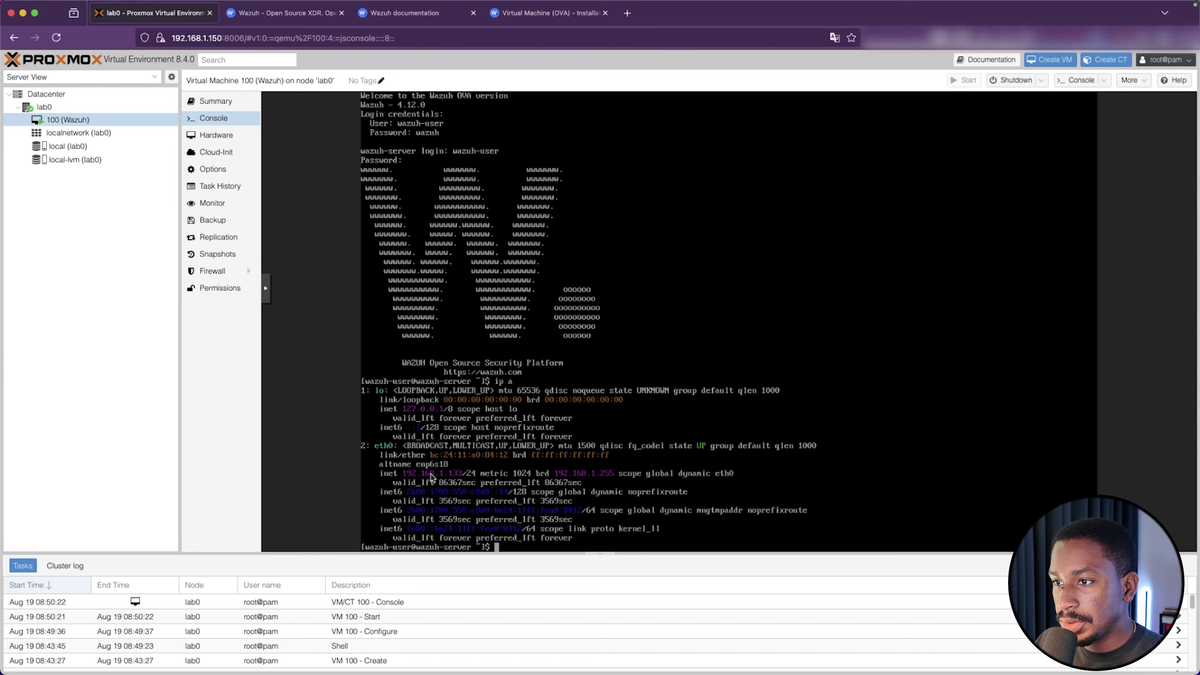
Open a new tab right of the Proxmox tab and enter 192.168.1.133
right_click(174, 17)
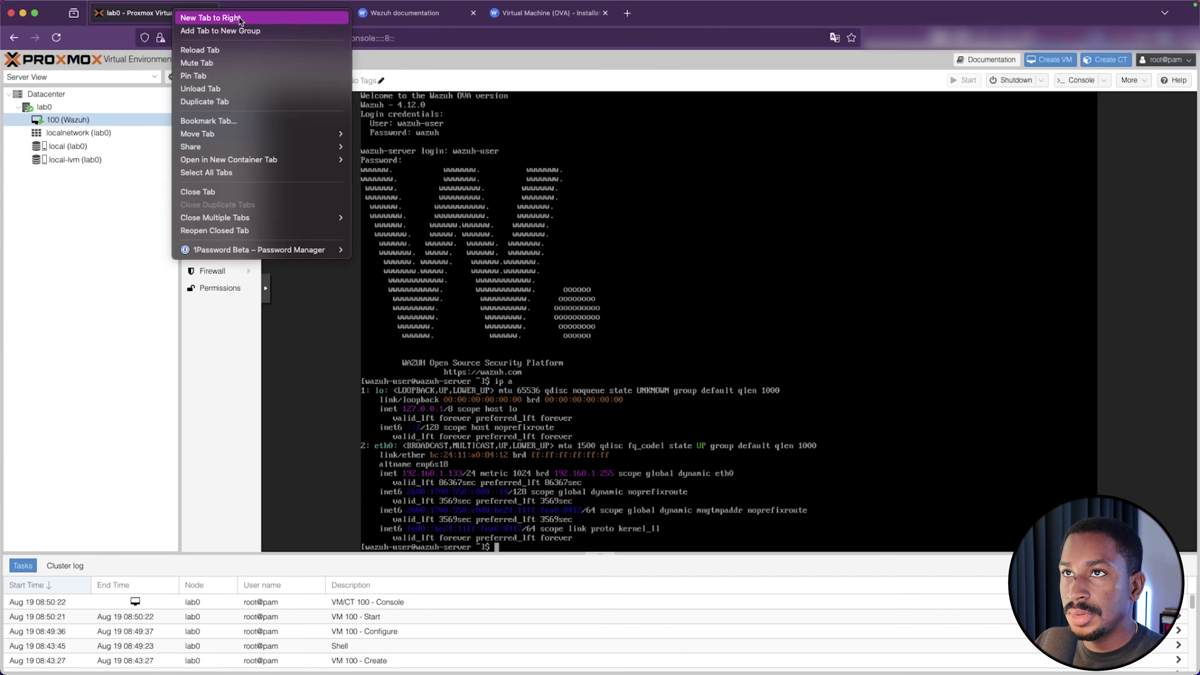
click(198, 22)
text(192.168.)
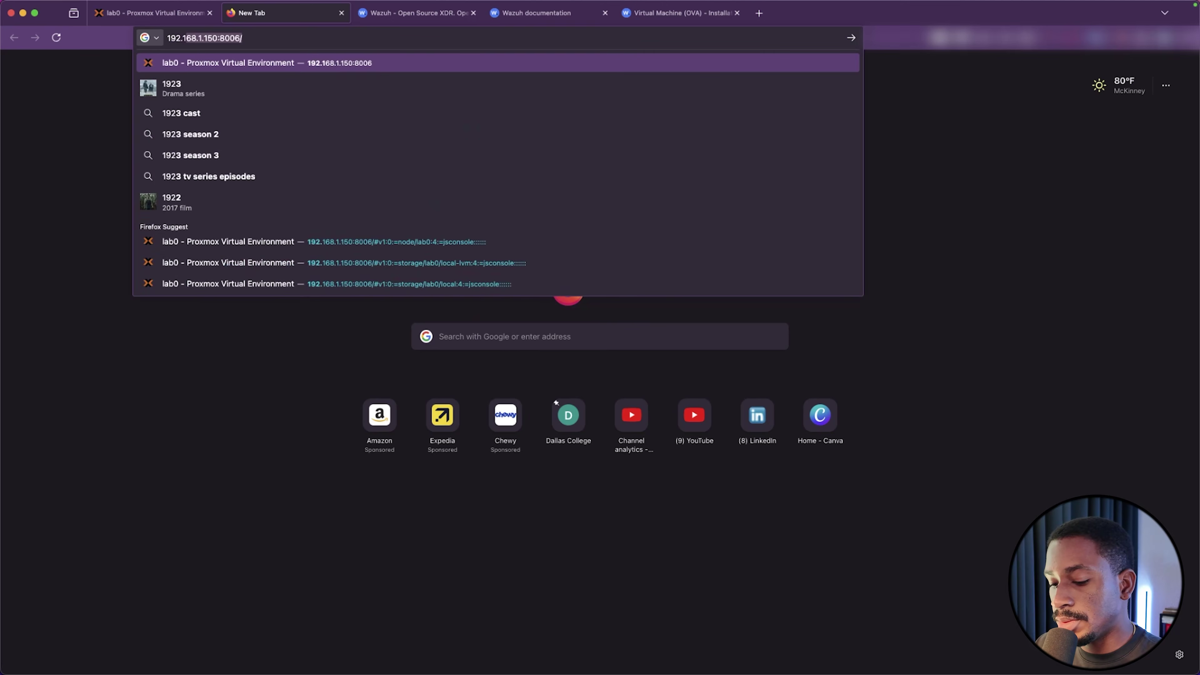
text(1)
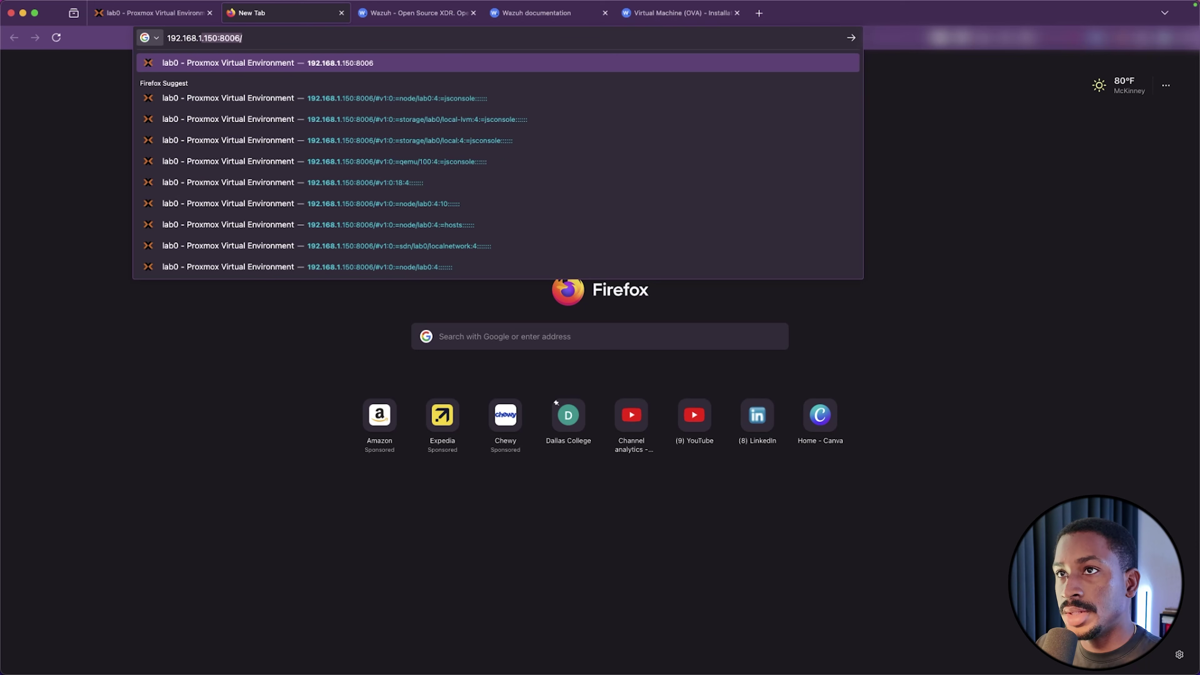
text(.133)
Load 192.168.1.133 and accept the self-signed certificate warning
key(Return)
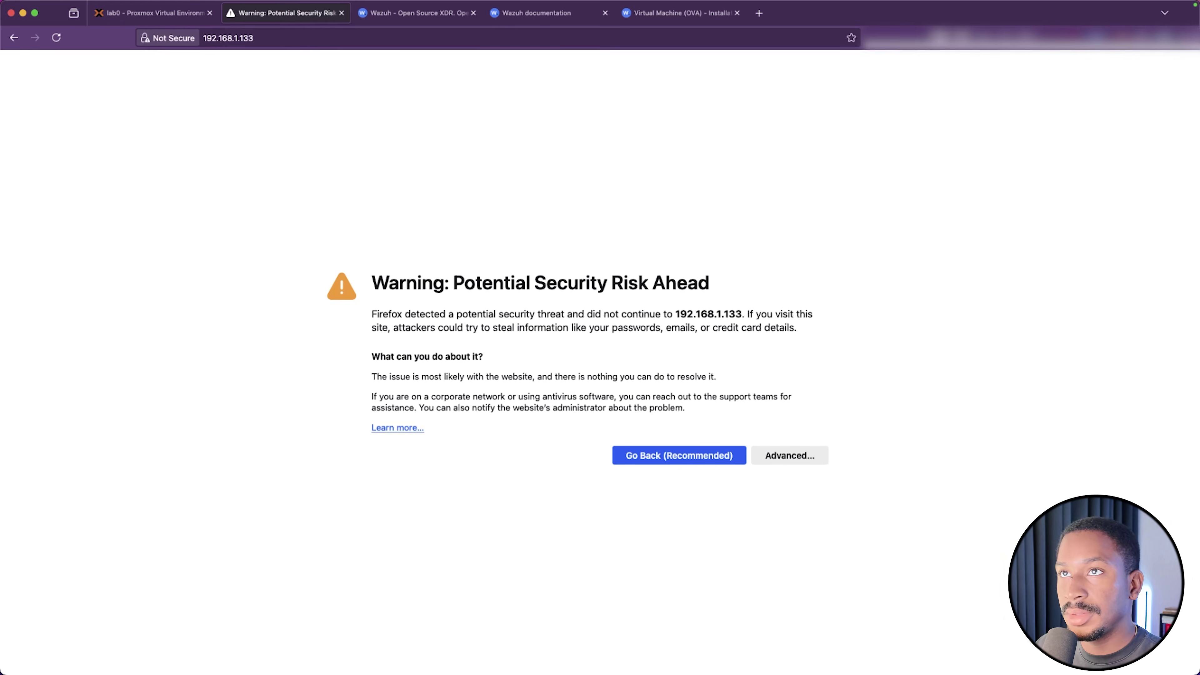
click(785, 456)
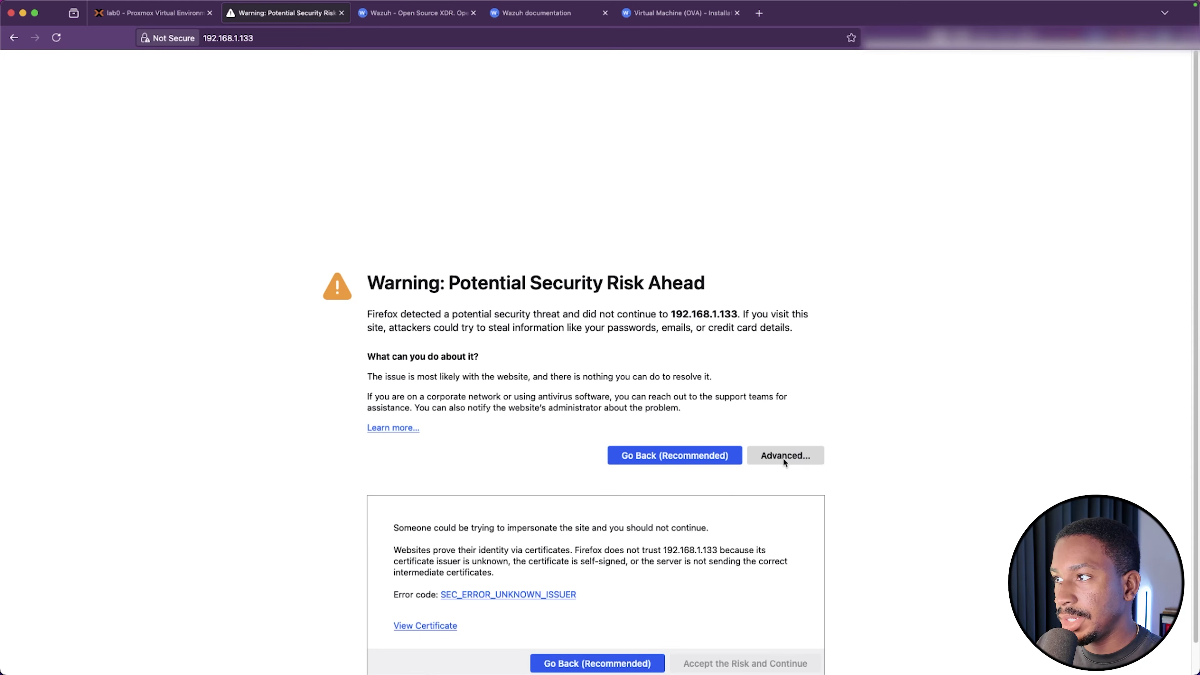
click(720, 634)
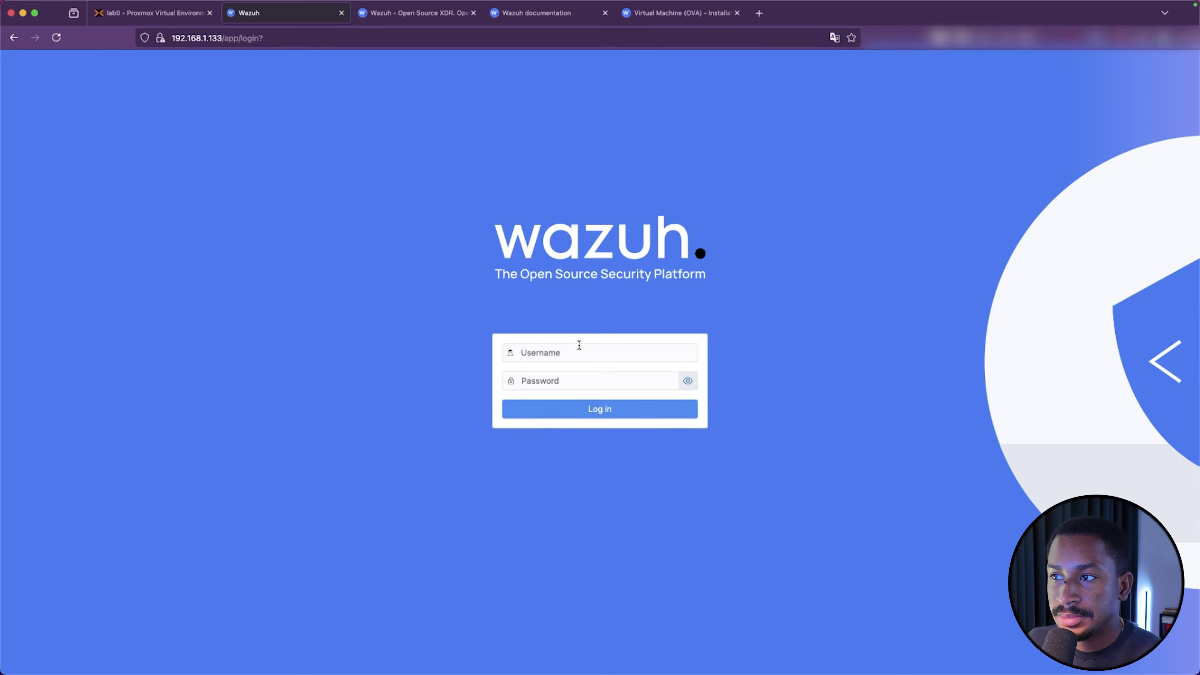
Sign in to the Wazuh dashboard as admin and scroll through the overview
click(577, 352)
text(admin)
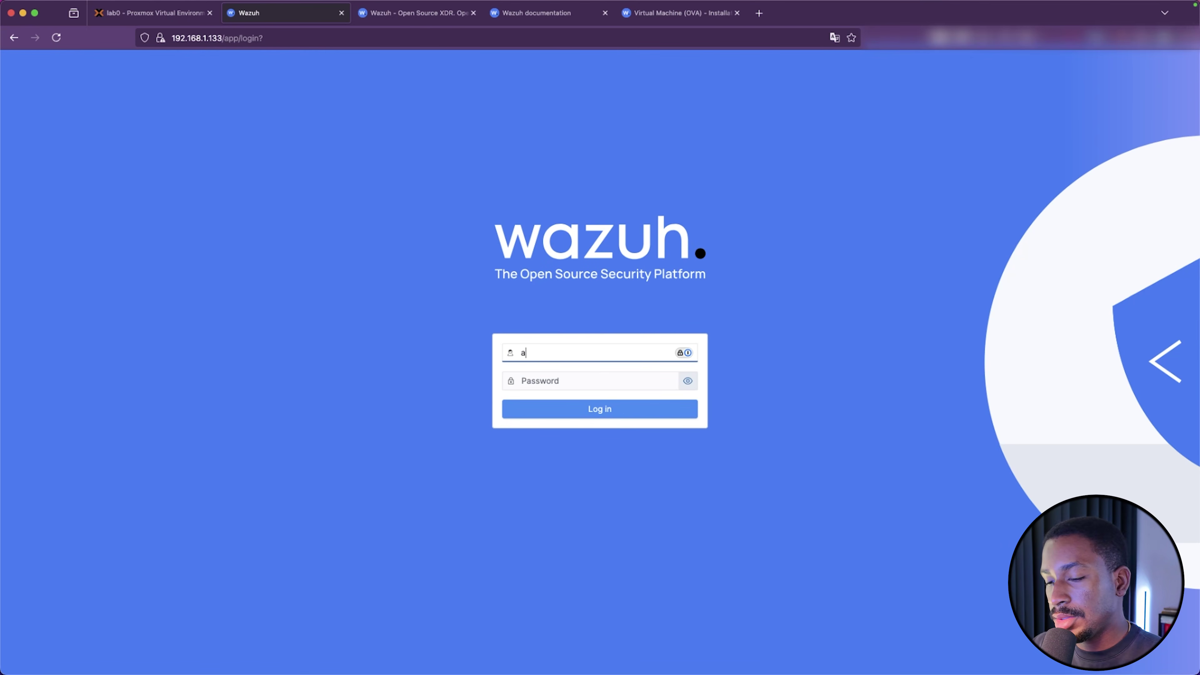
click(606, 387)
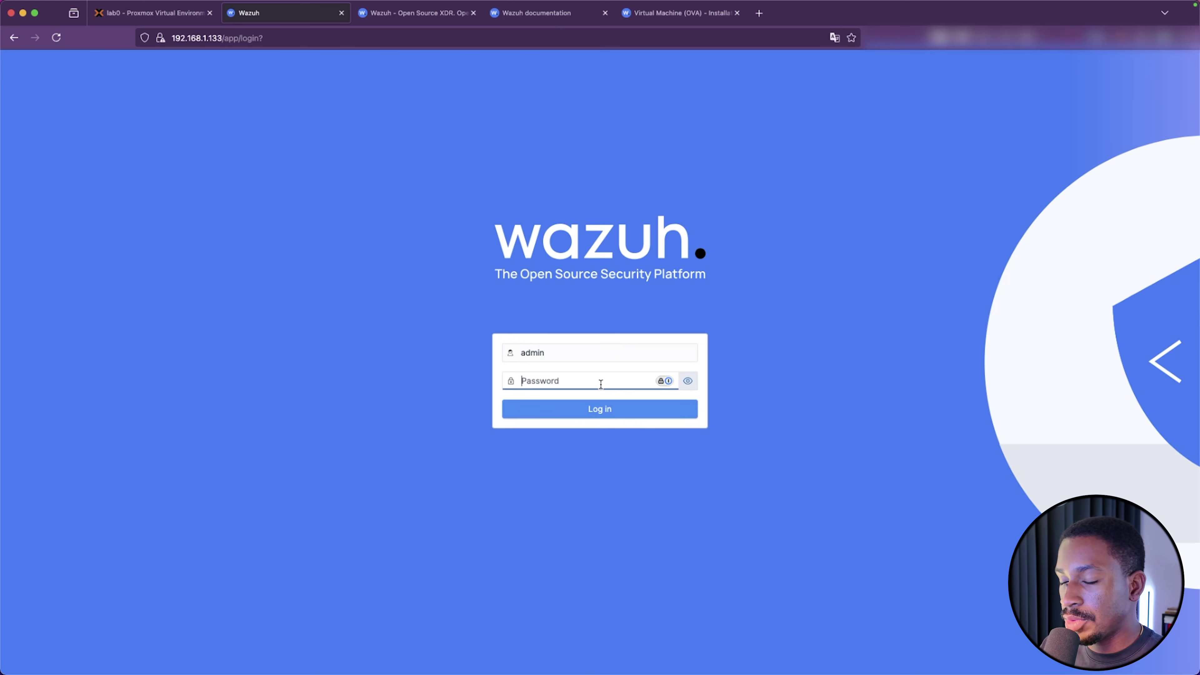
text(•••••)
key(Return)
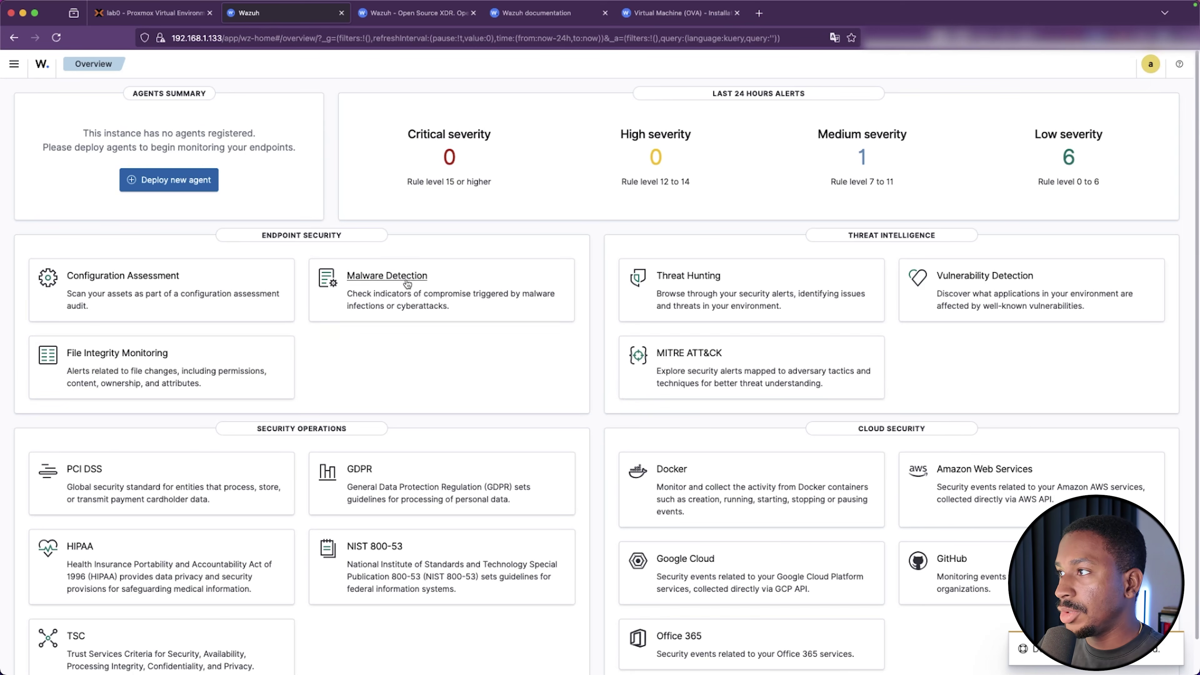
scroll(475, 309, down, 1)
scroll(482, 313, up, 1)
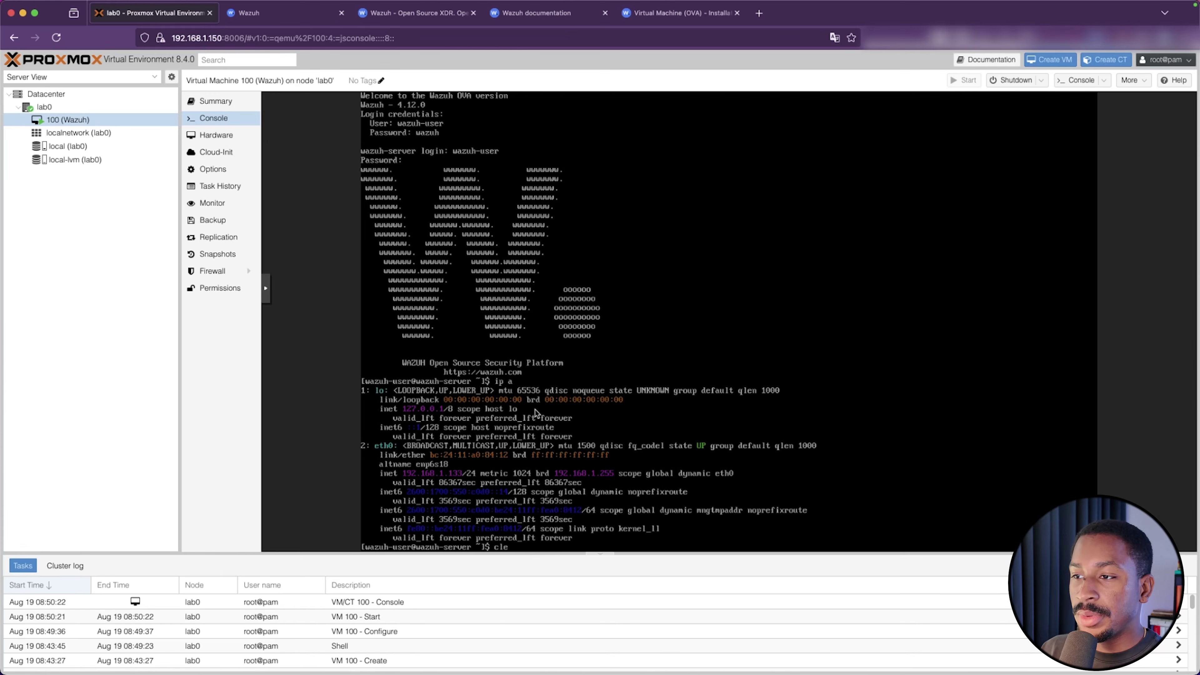
Clear the VM console and change into /etc/sysconfig
text(ar)
key(Return)
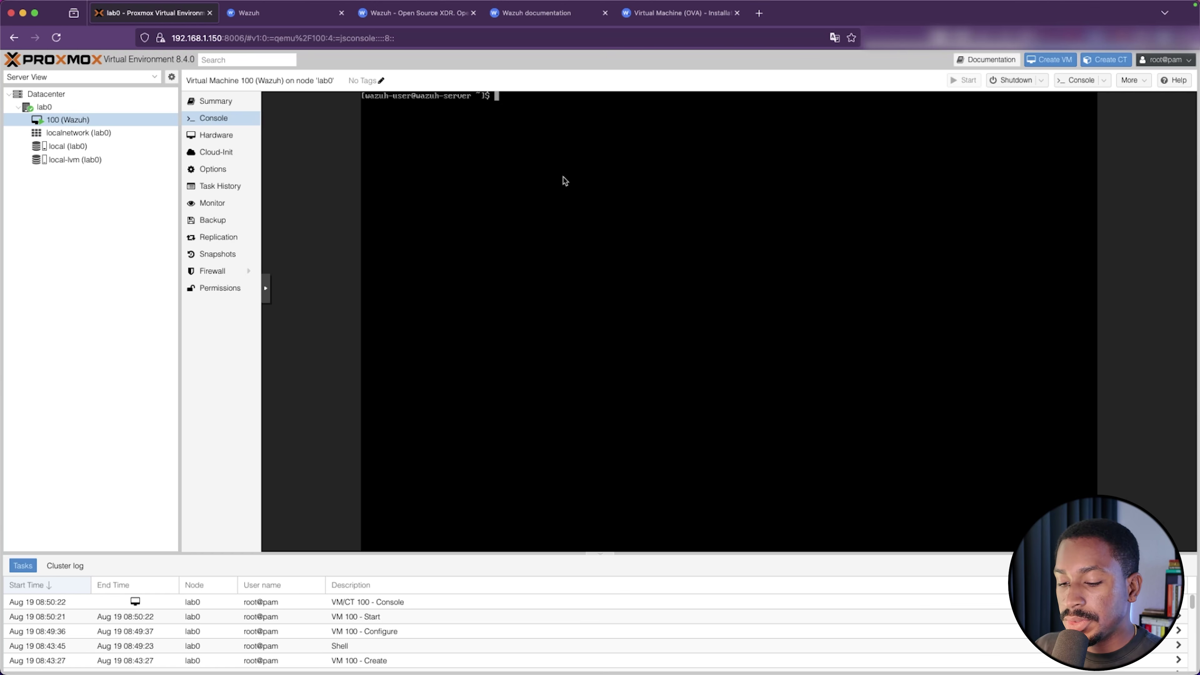
text(cd)
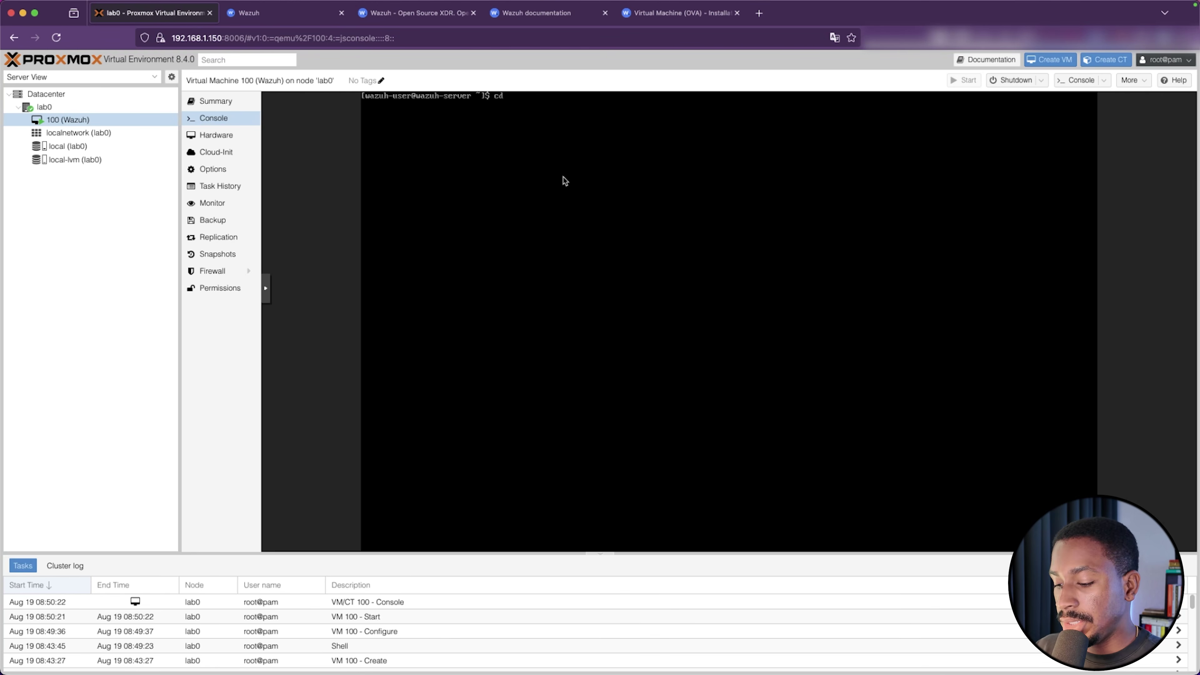
text( /etc/)
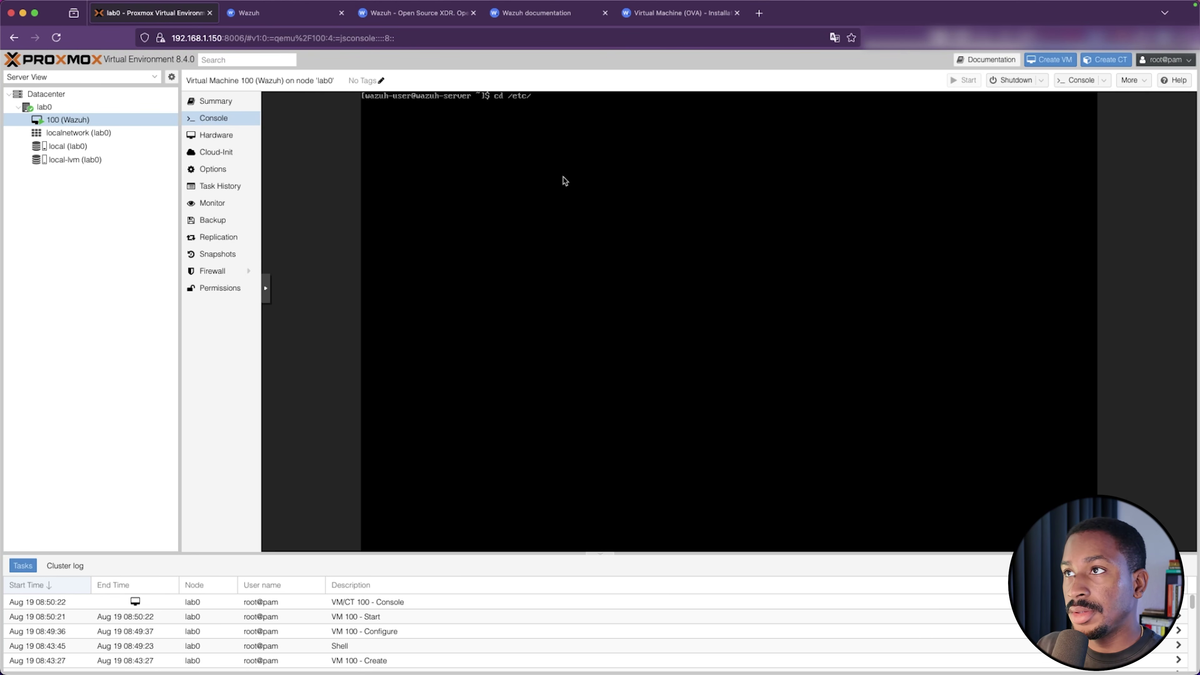
key(Tab)
key(Tab)
text(con)
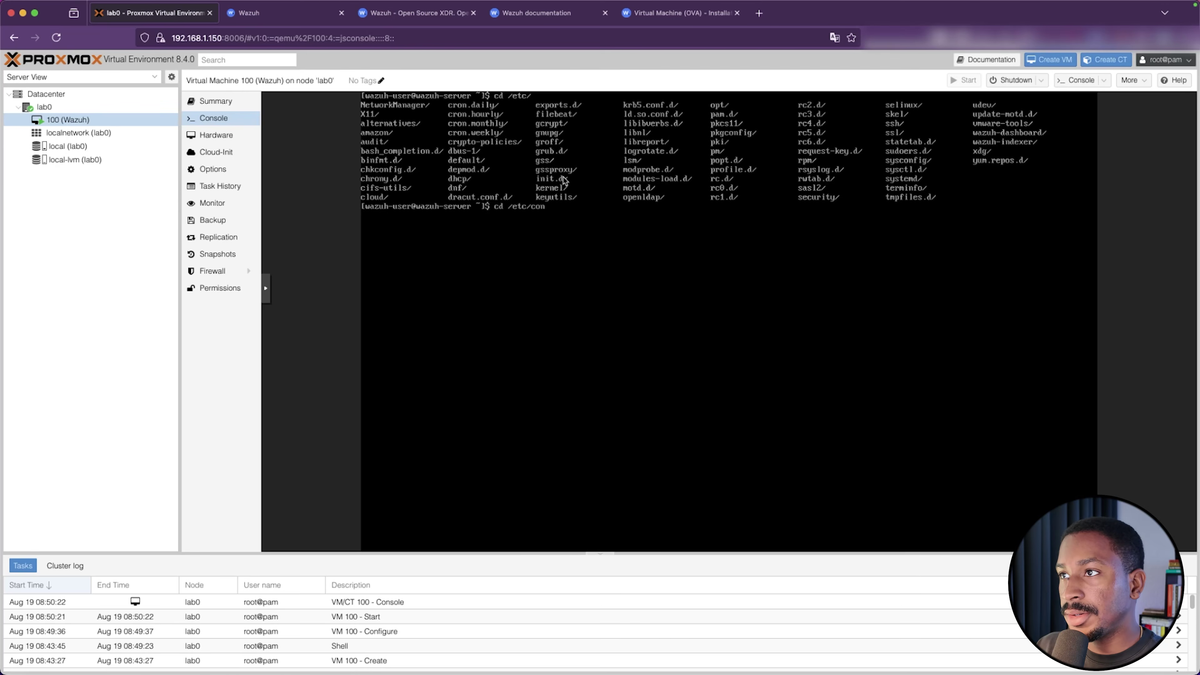
key(BackSpace)
key(BackSpace)
key(BackSpace)
text(sys)
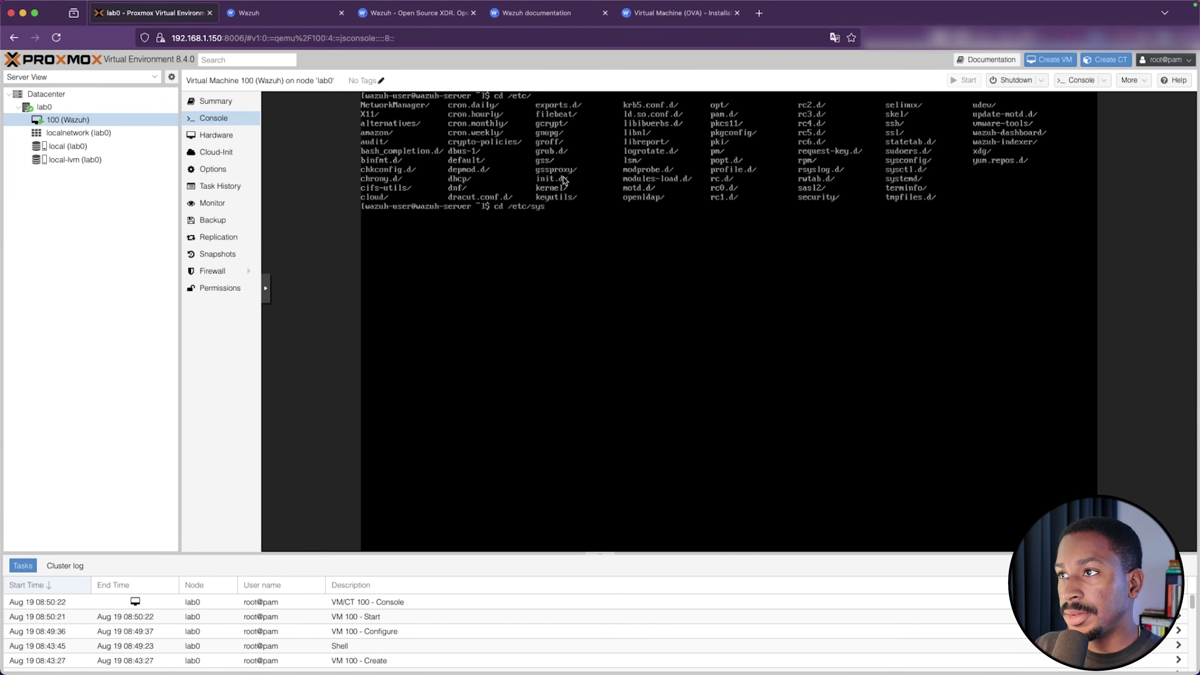
key(Tab)
key(Tab)
text(c)
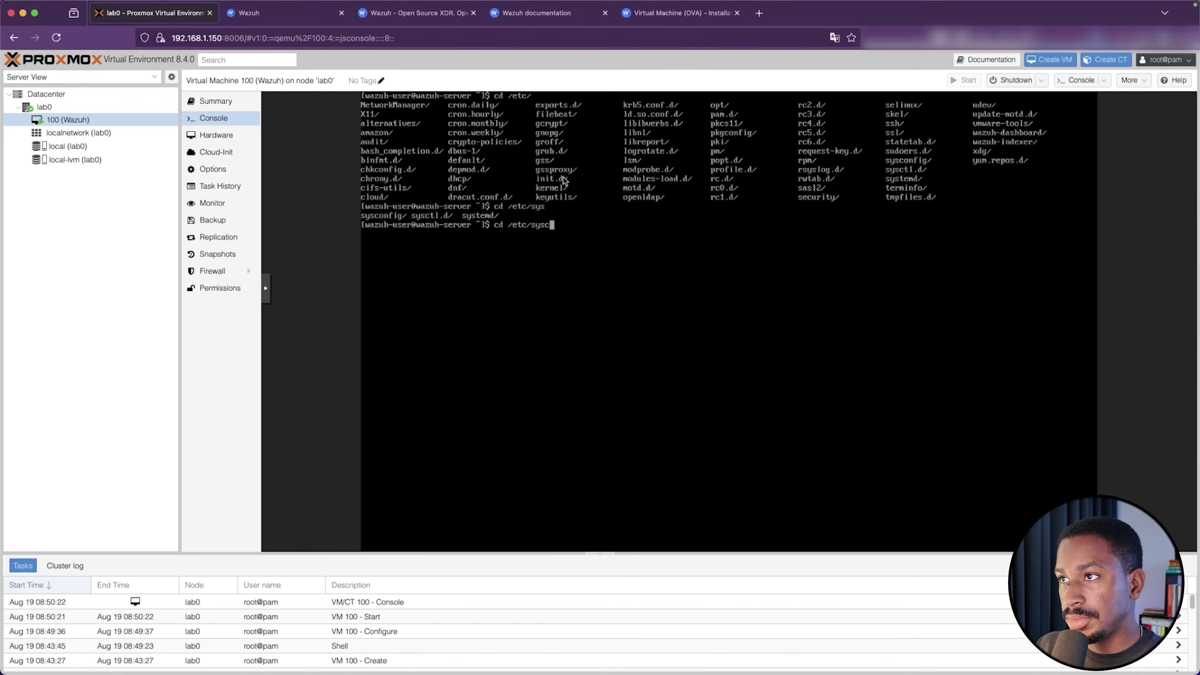
text(on)
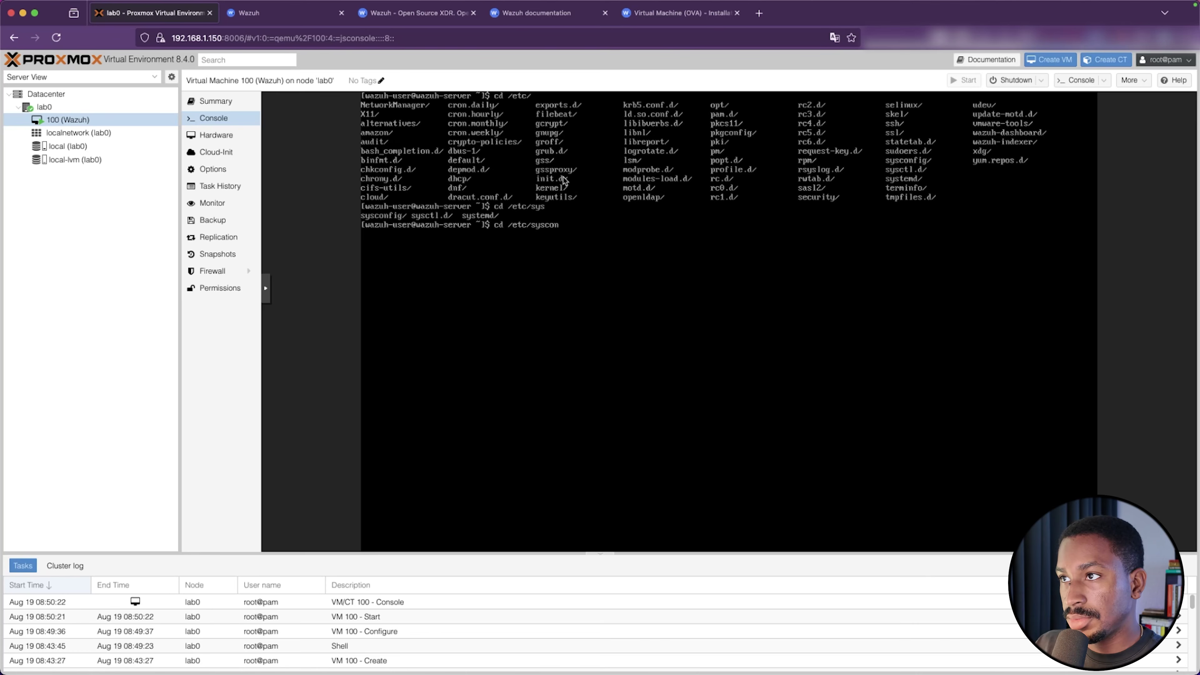
key(Tab)
key(Return)
text(ls)
key(Return)
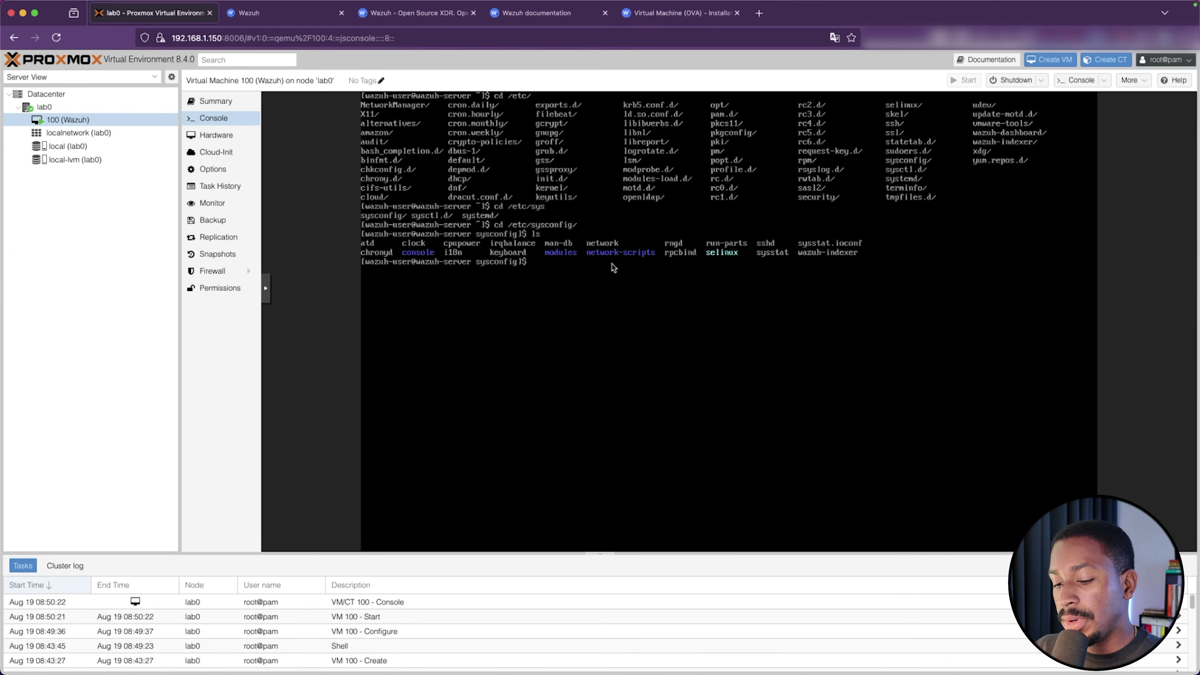
Enter network-scripts and list its files, showing ifcfg-eth0
text(cd net)
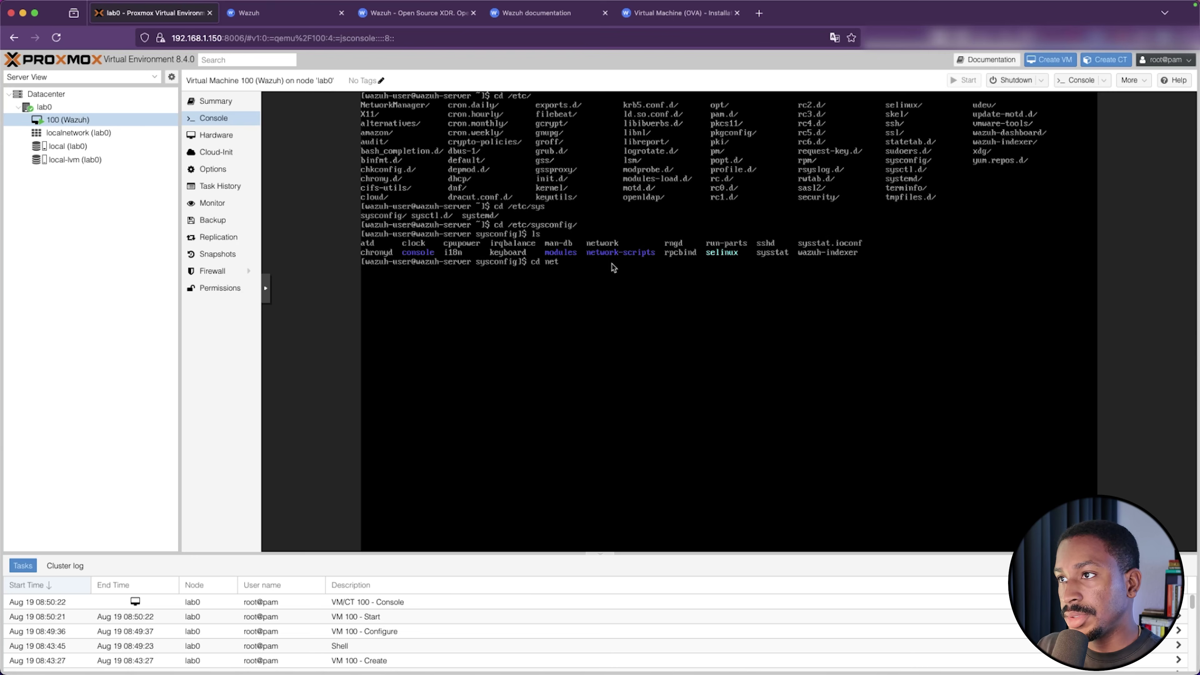
key(Tab)
key(Return)
text(ls)
key(Return)
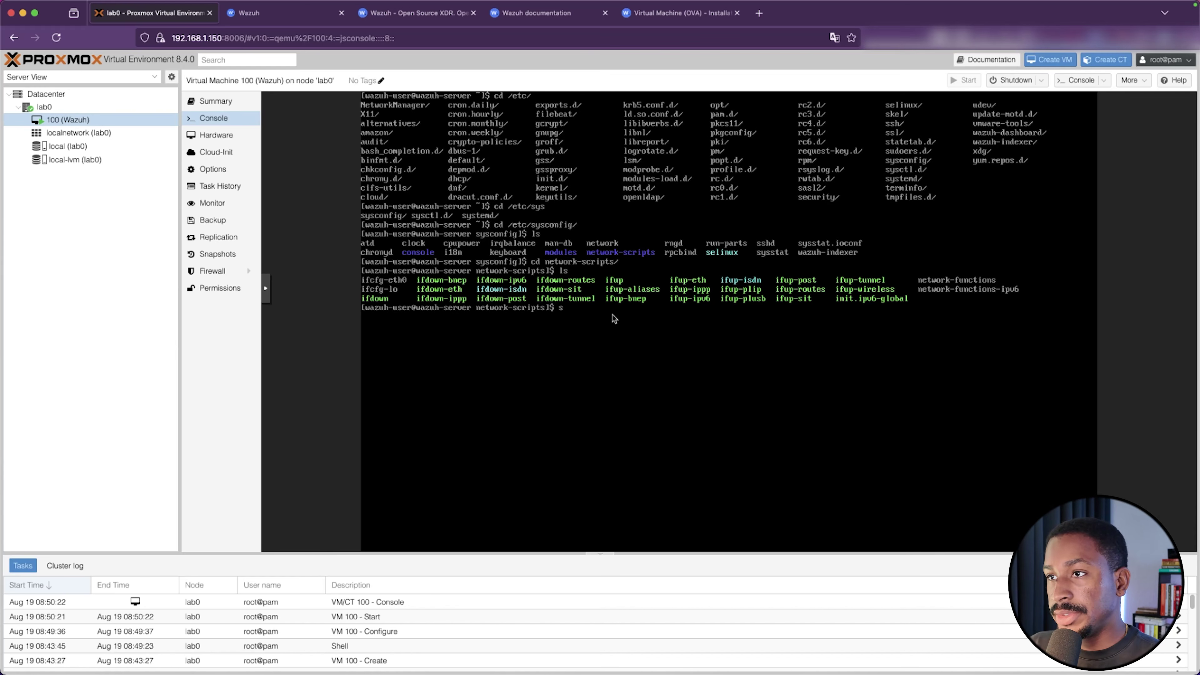
text(sudo nano ifc)
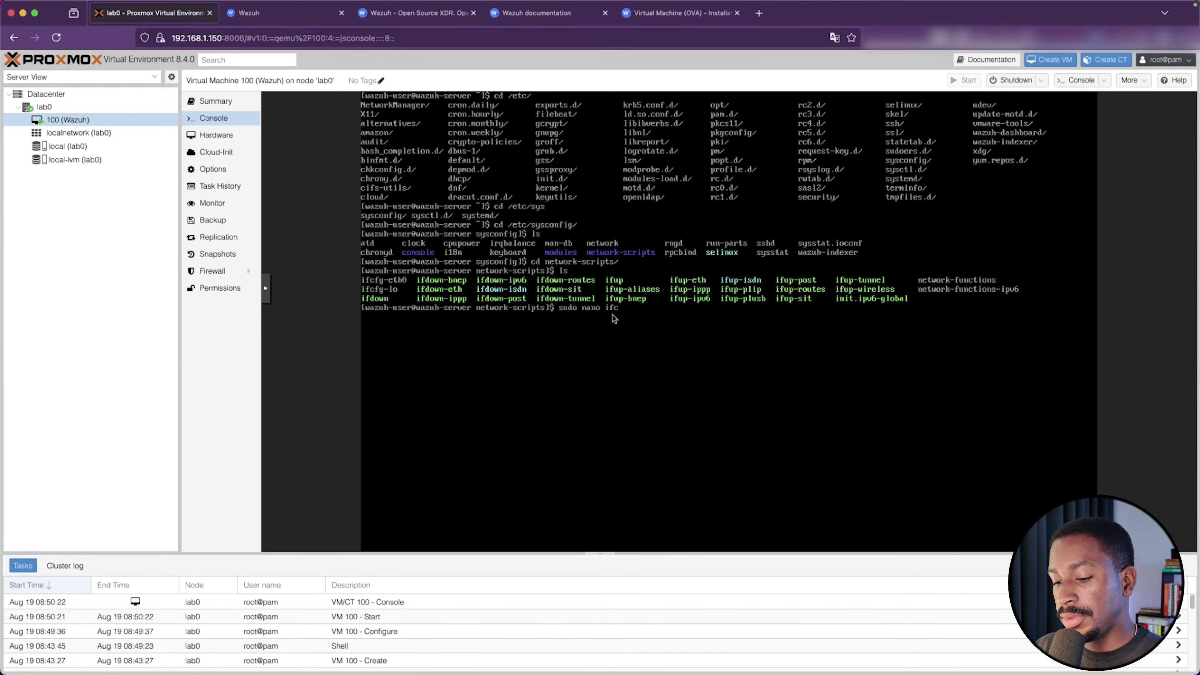
text(fg-eth0)
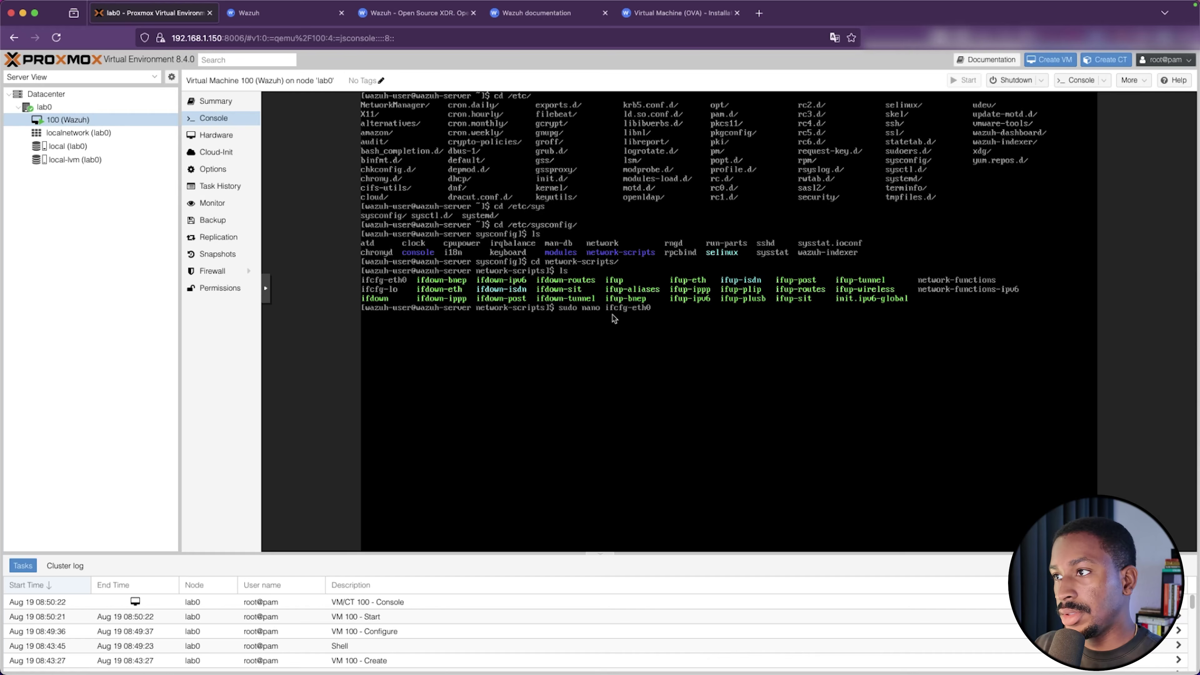
Open ifcfg-eth0 in nano and change BOOTPROTO from dhcp to static
key(Return)
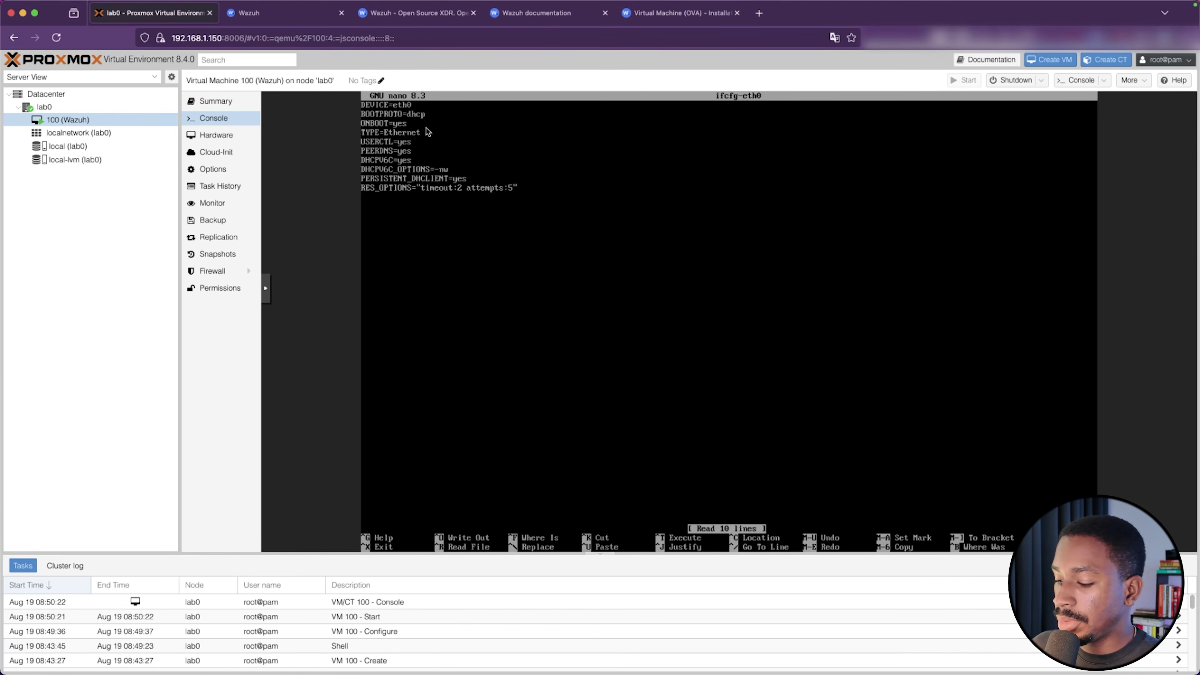
key(Down)
key(Right)
key(Right)
key(Right)
key(Right)
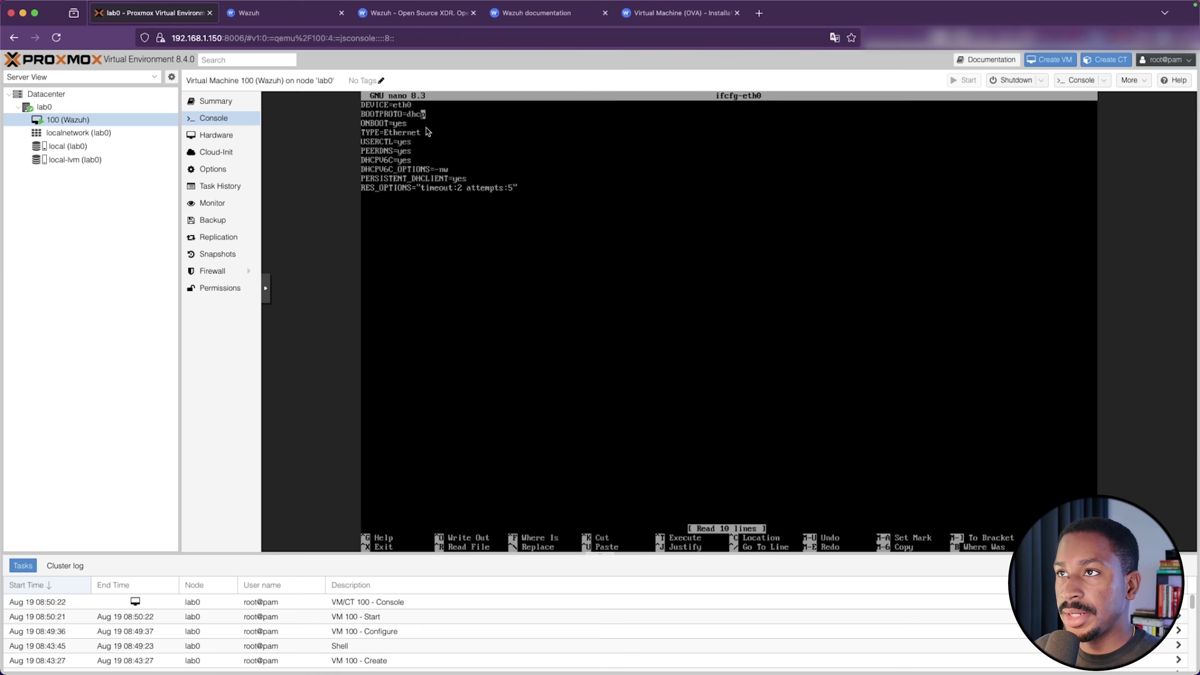
key(Delete)
key(BackSpace)
key(BackSpace)
key(BackSpace)
text(static)
Add IPADDR=192.168.1.100, NETMASK=255.255.255.0 and GATEWAY=192.168.1.1, then save the file
key(Return)
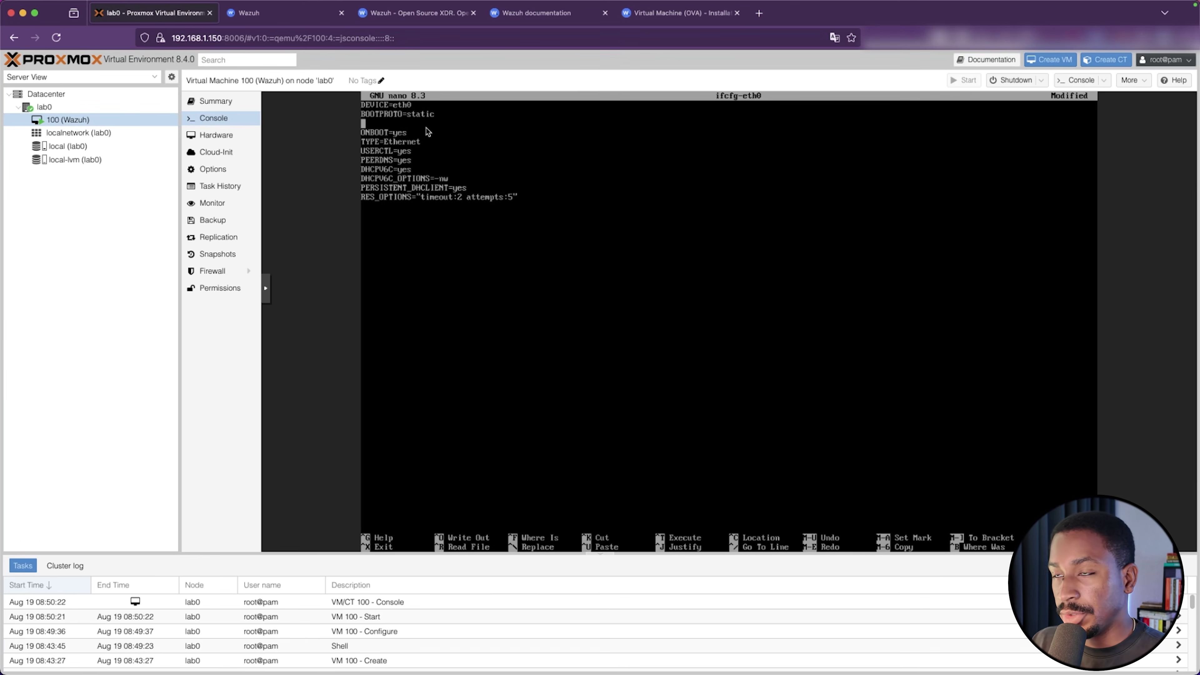
text(IPA)
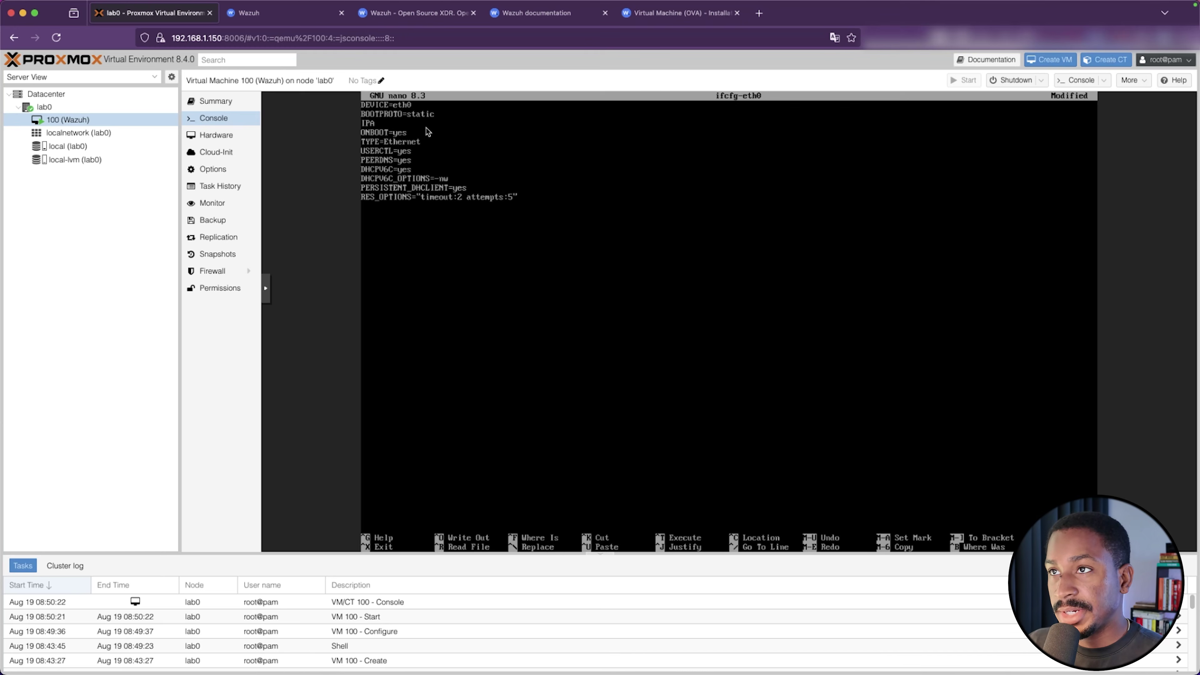
text(DDR=19)
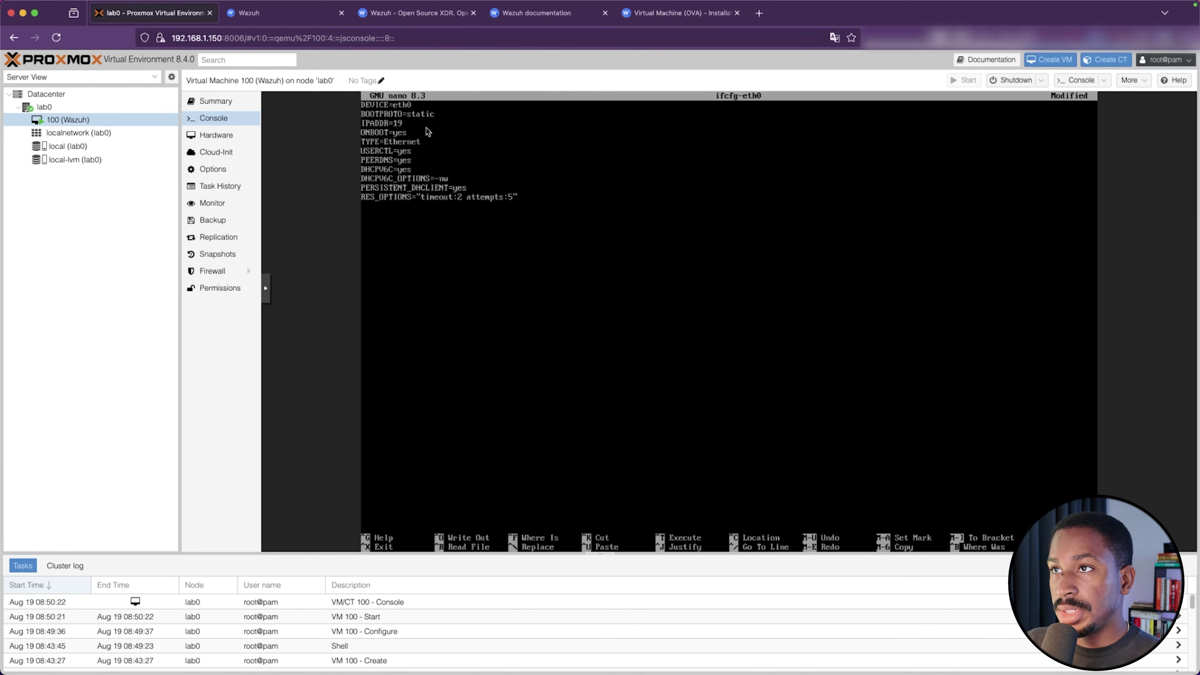
text(2.168.1)
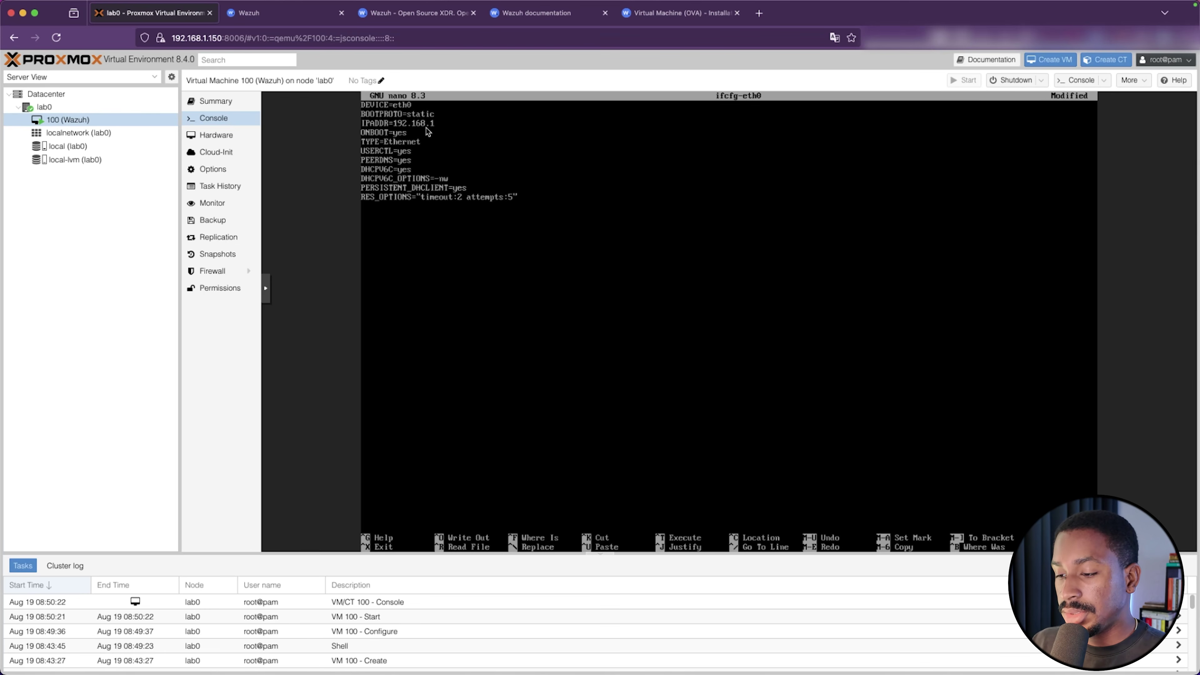
text(.100)
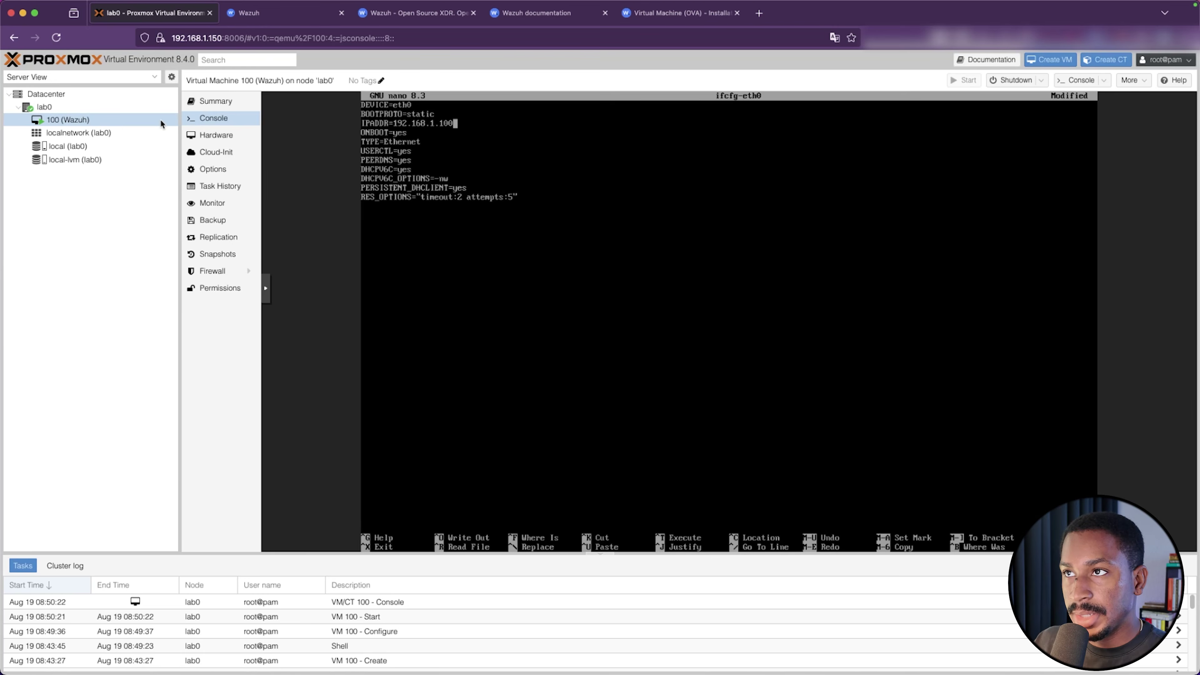
key(Return)
text(NET)
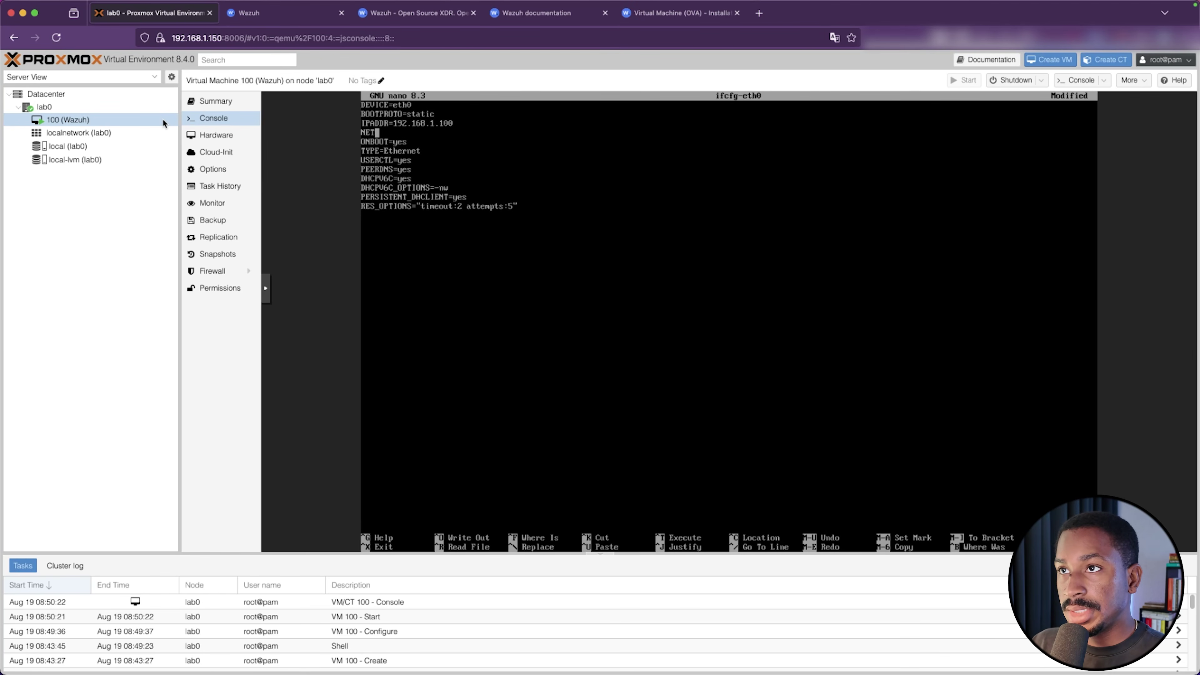
text(MASK=)
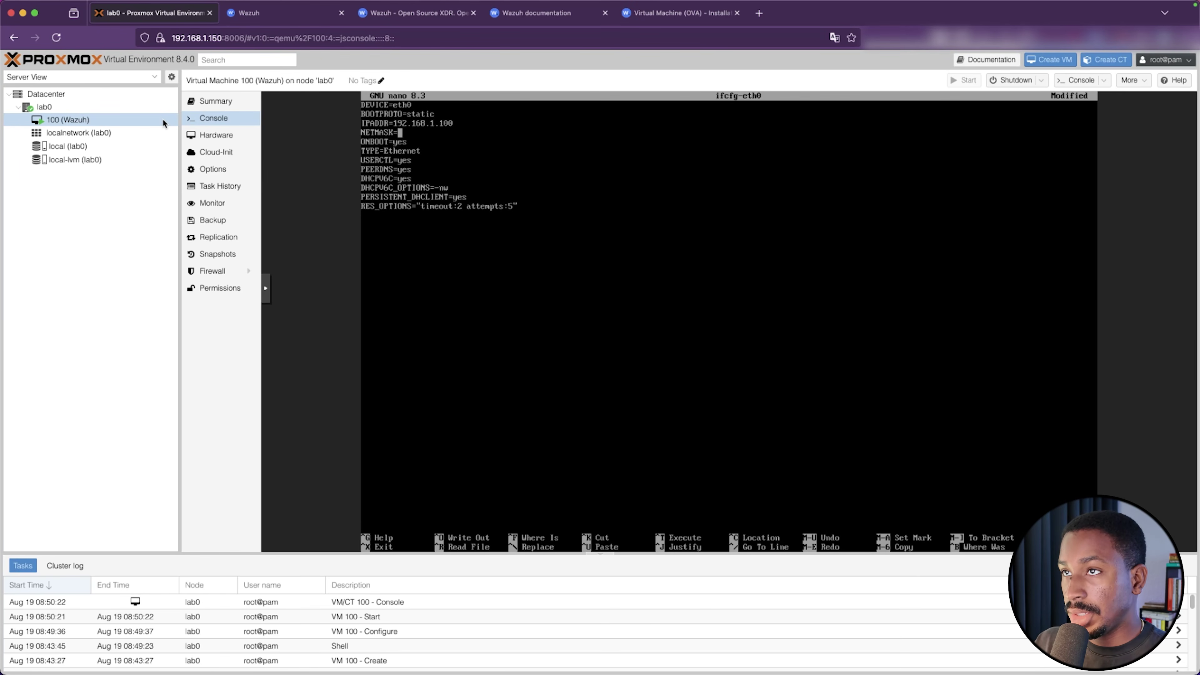
text(255.25)
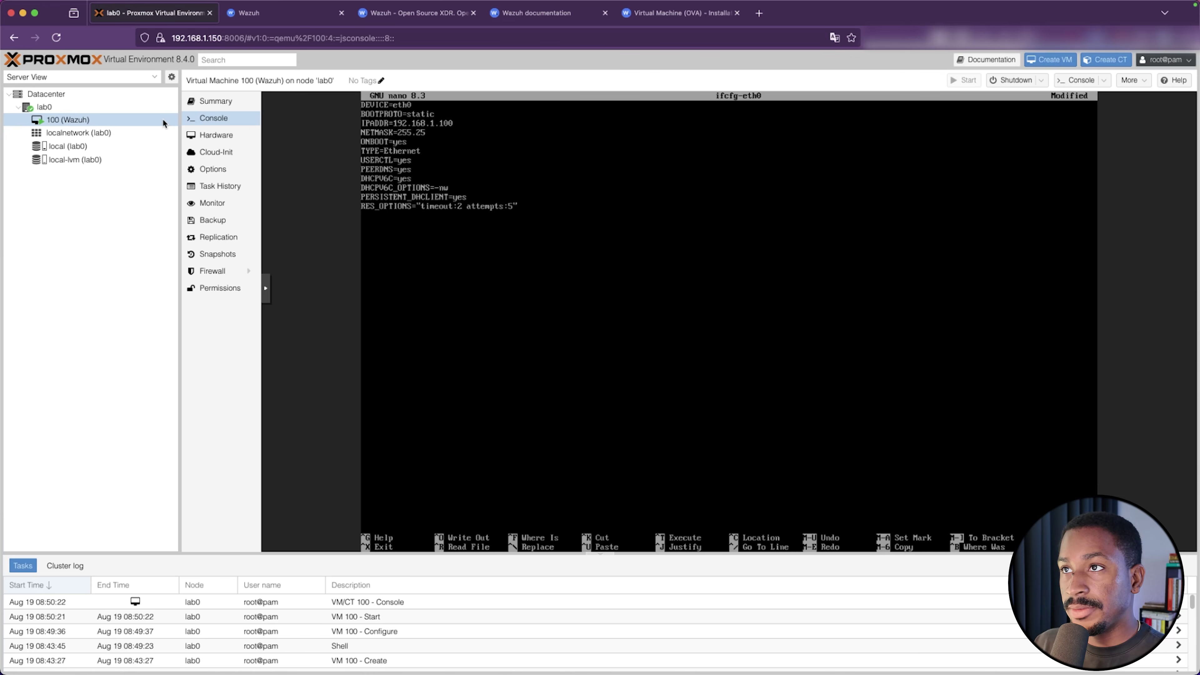
text(5.255.0)
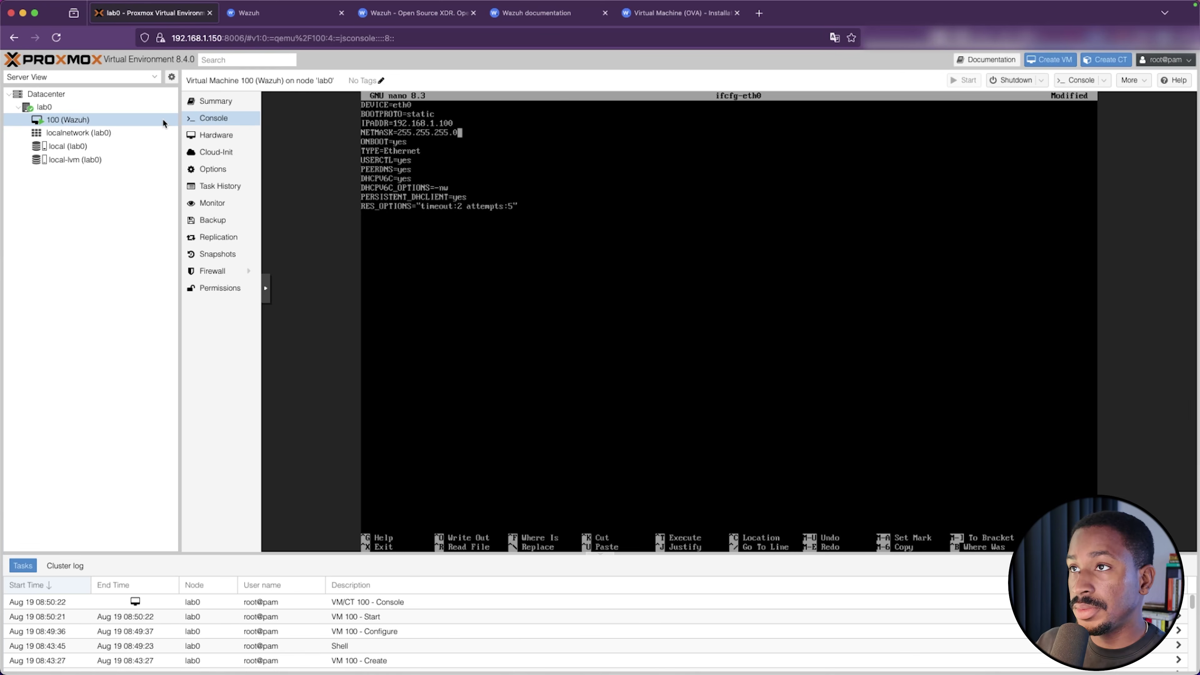
key(Return)
text(GA)
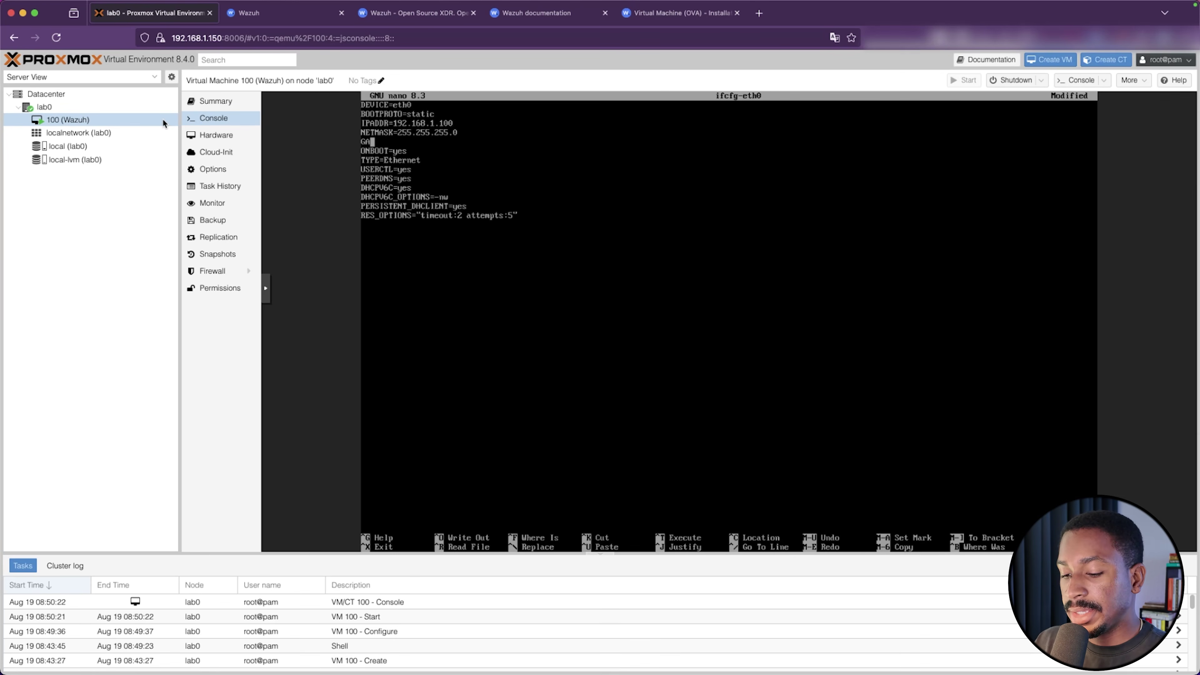
text(TEWAY=)
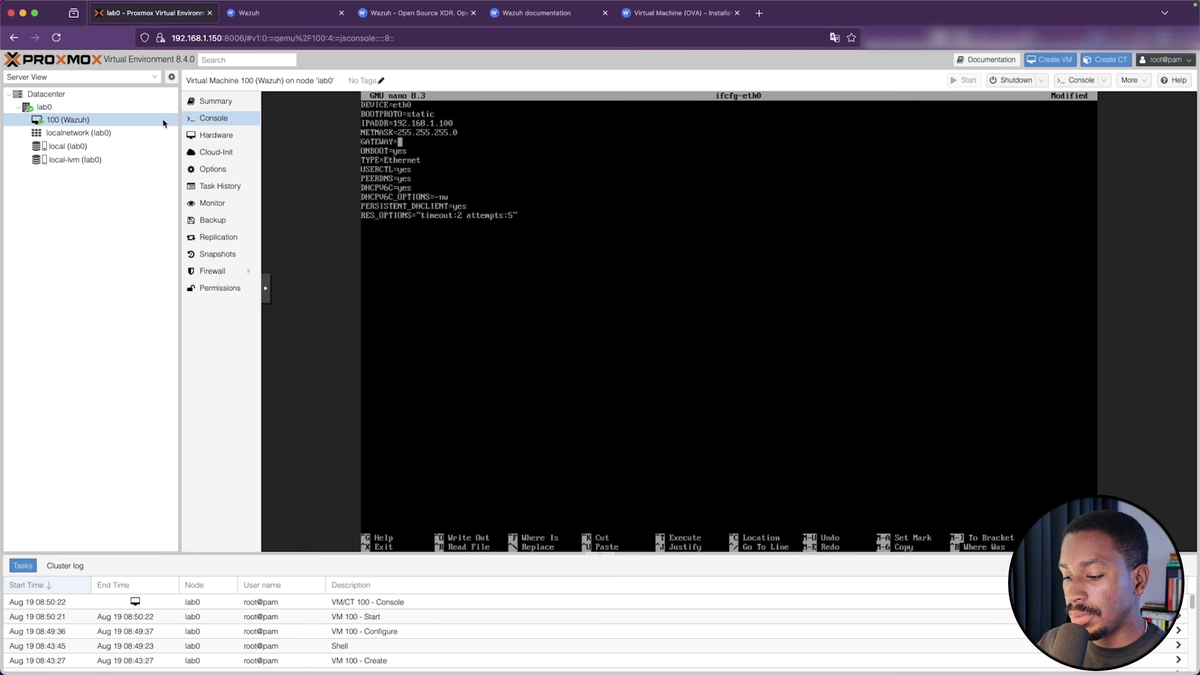
text(192.168)
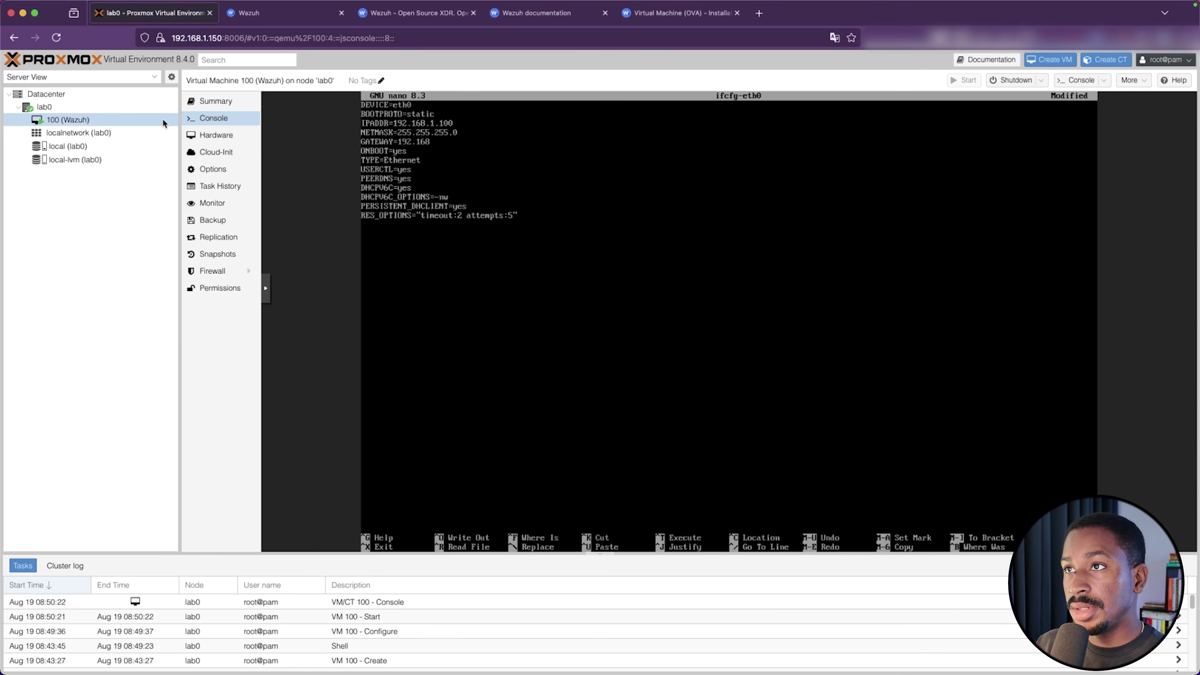
text(.1.1)
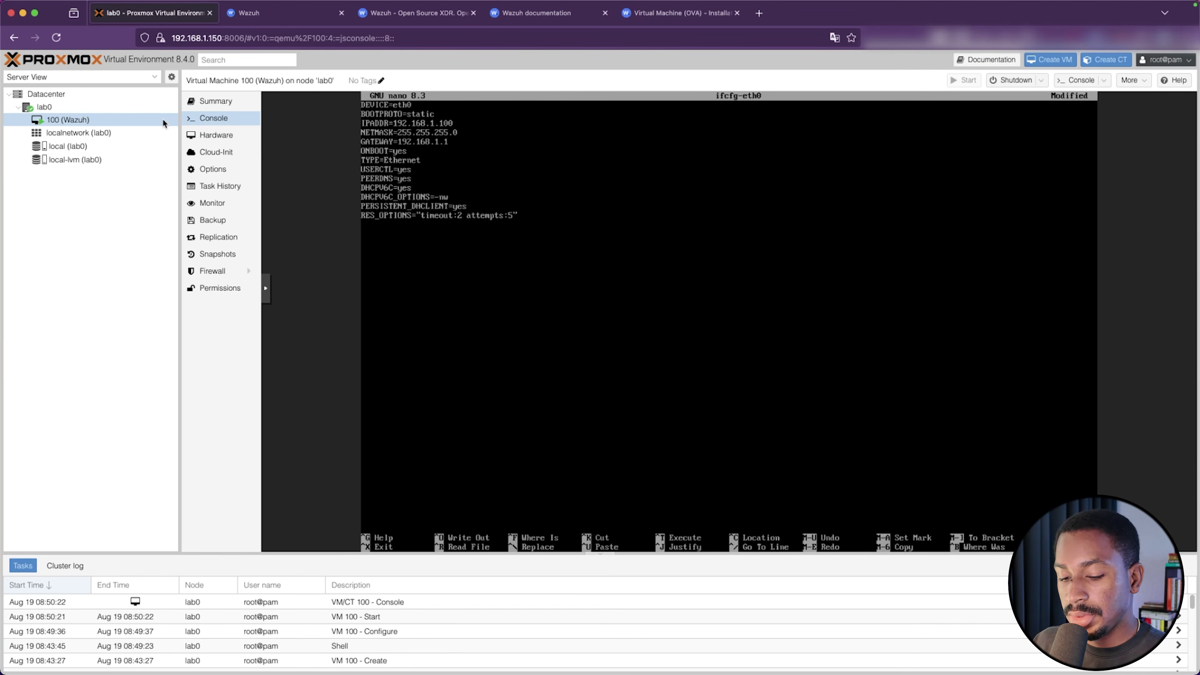
key(ctrl+x)
key(y)
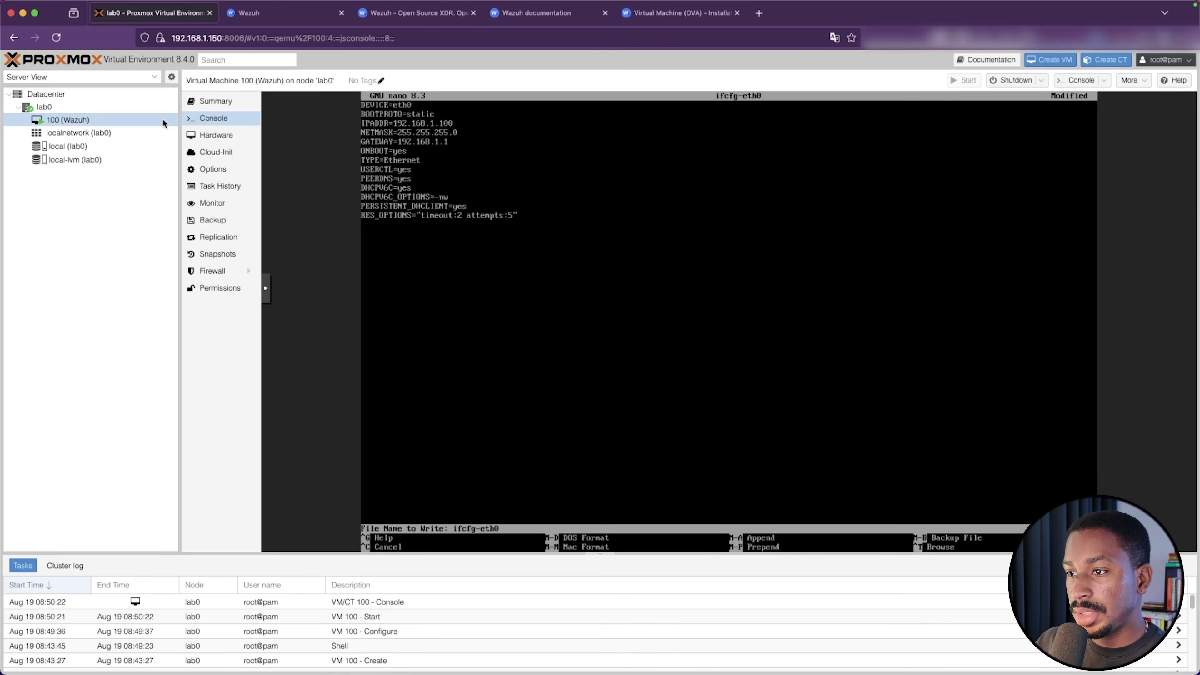
key(Return)
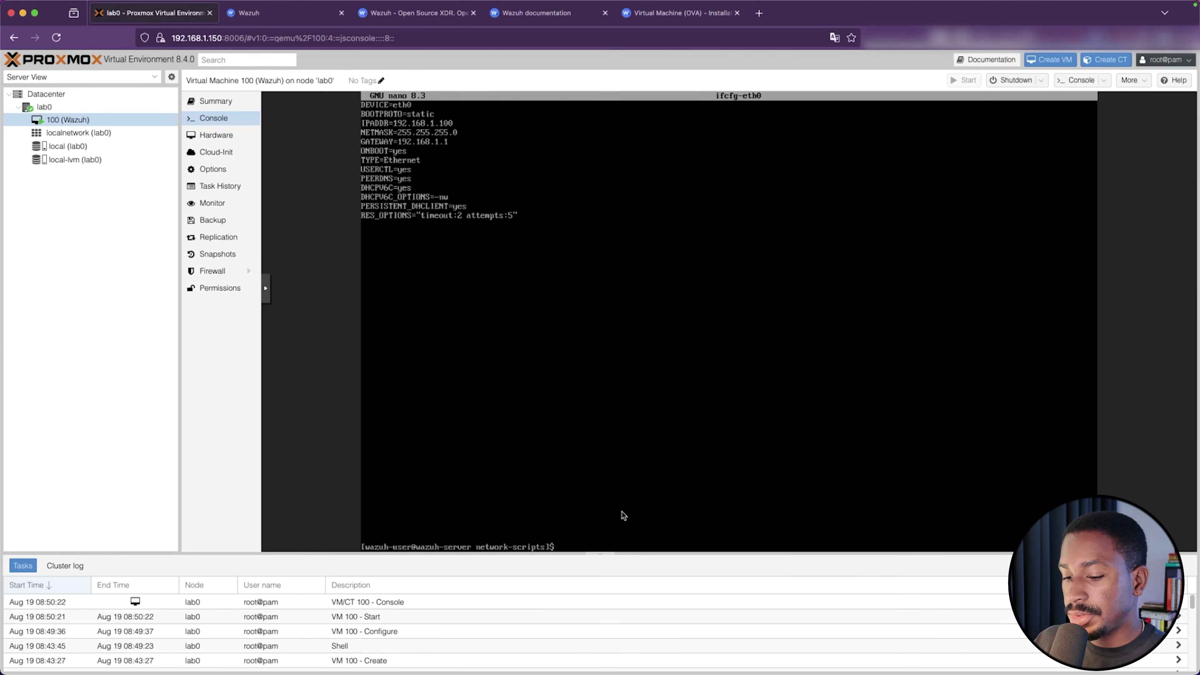
Run sudo systemctl restart network.service in the VM console
text(sudo)
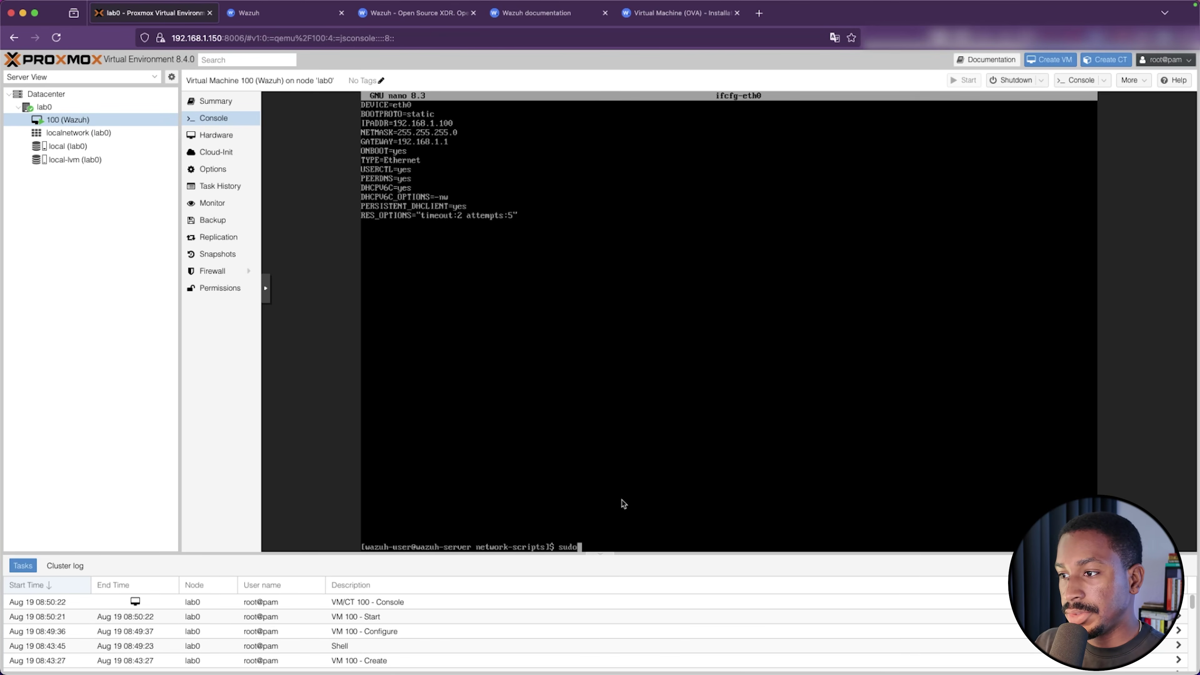
text( ss)
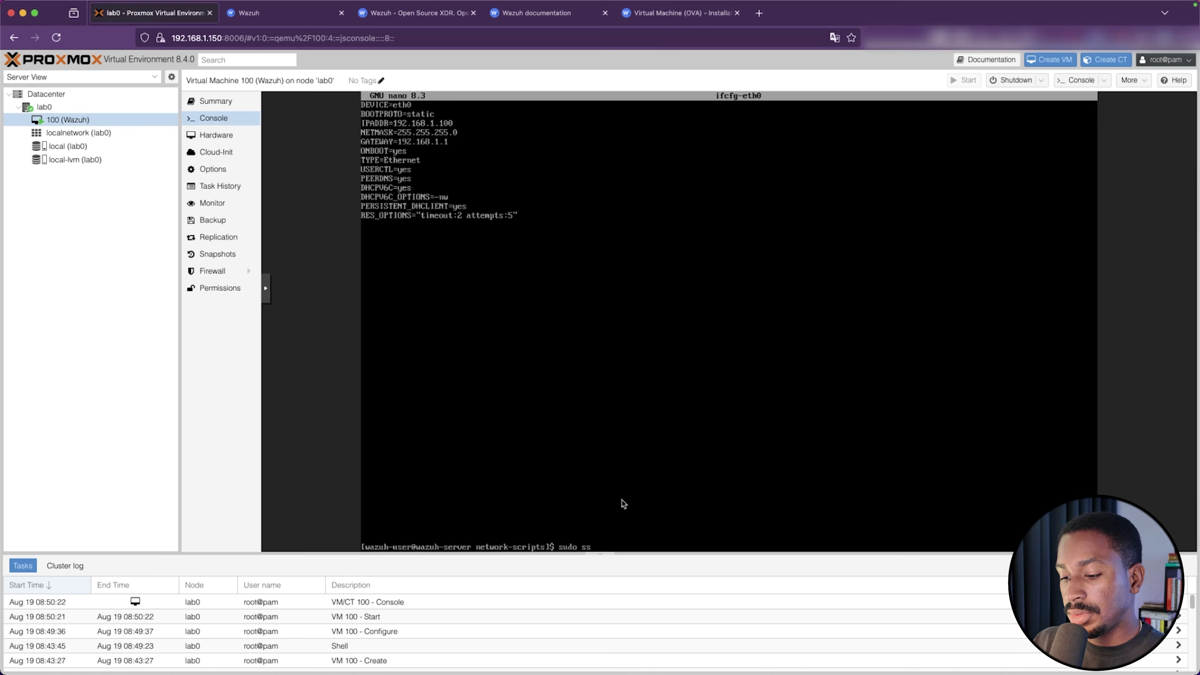
key(BackSpace)
text(ystemctl)
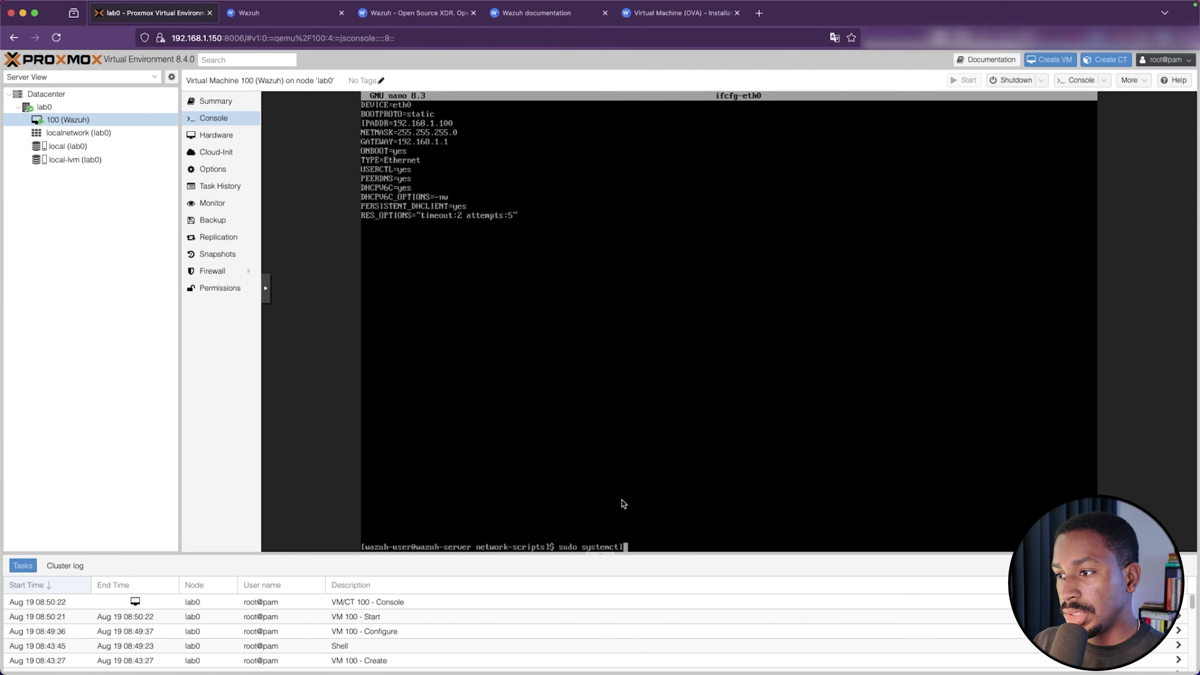
text(rest)
key(BackSpace)
key(BackSpace)
key(BackSpace)
key(BackSpace)
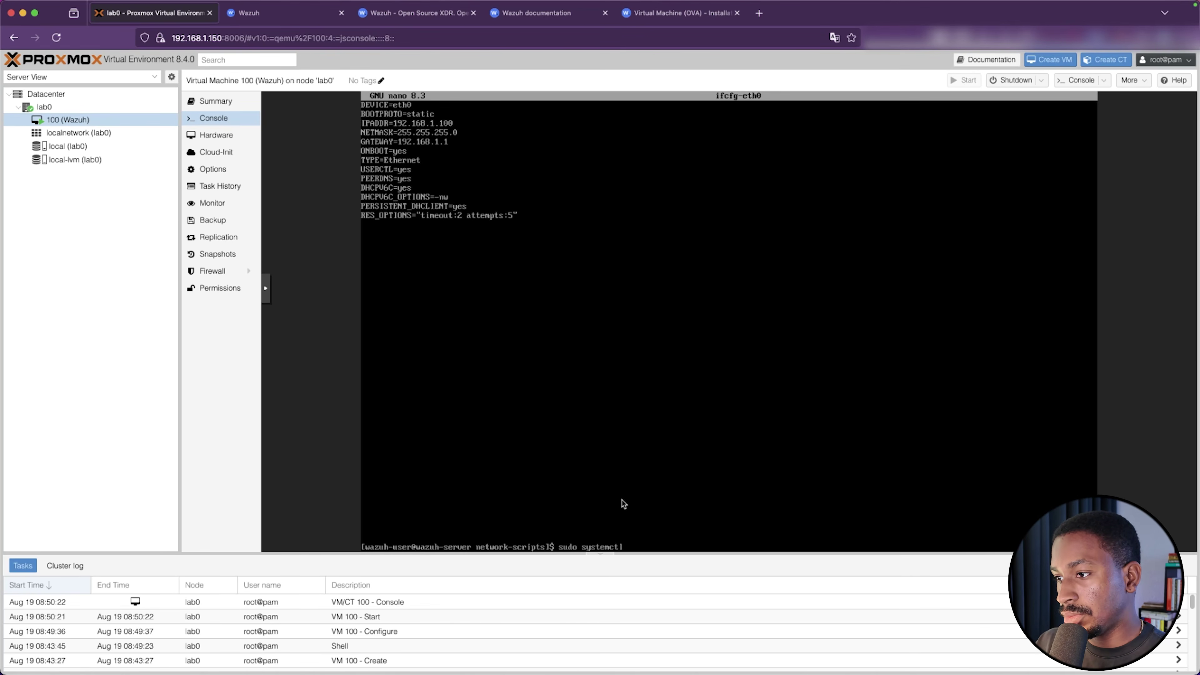
text(restart)
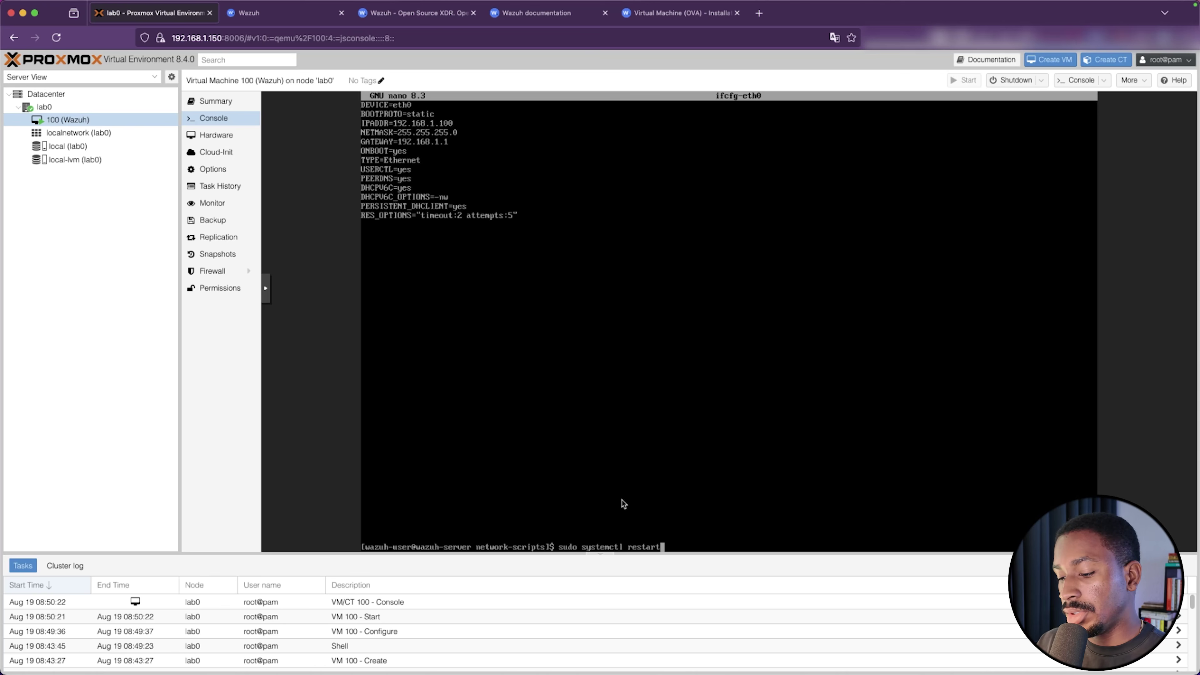
text( network)
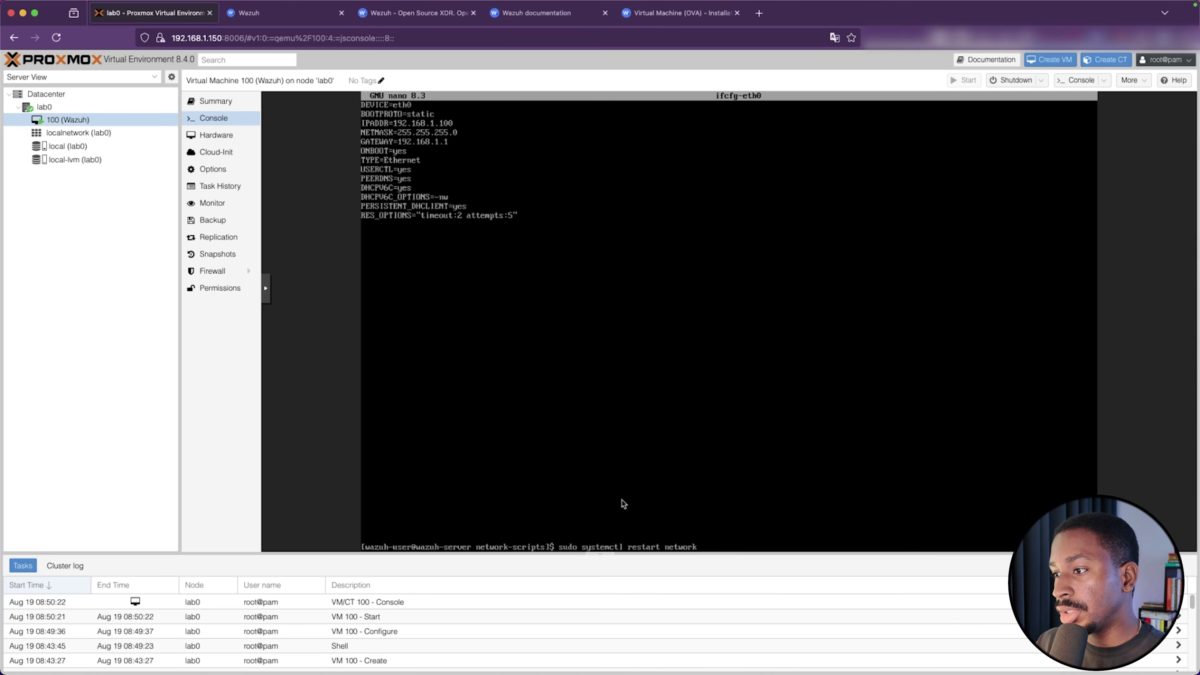
text(.serci)
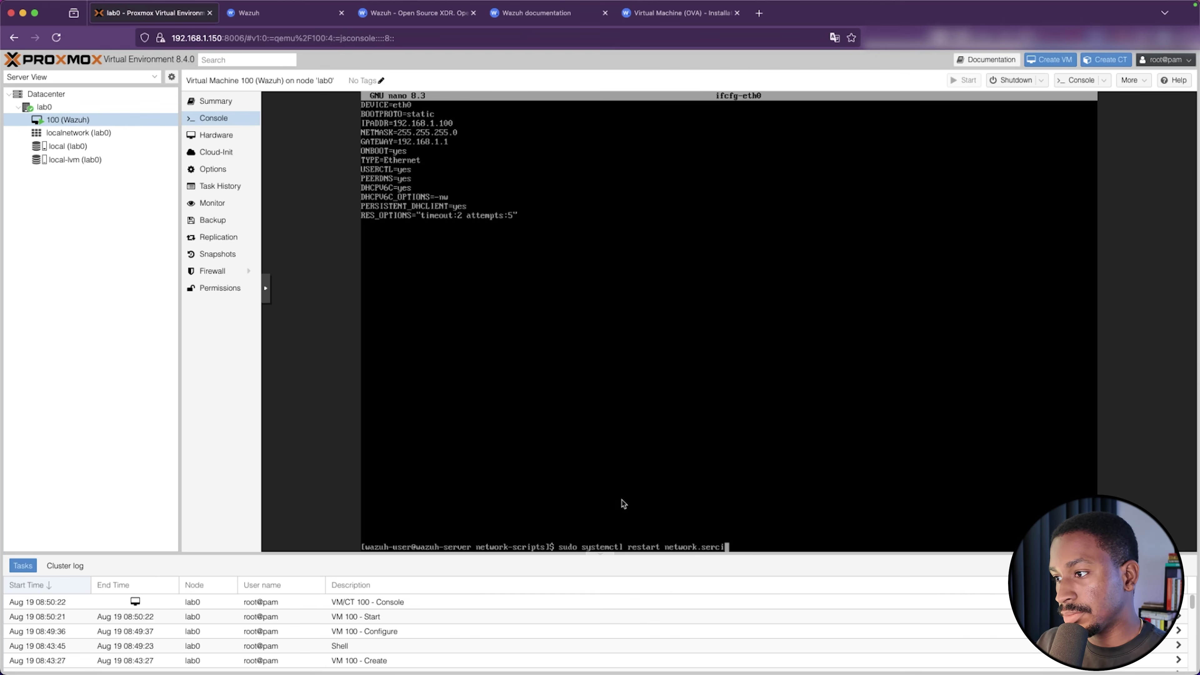
key(BackSpace)
key(BackSpace)
text(vice)
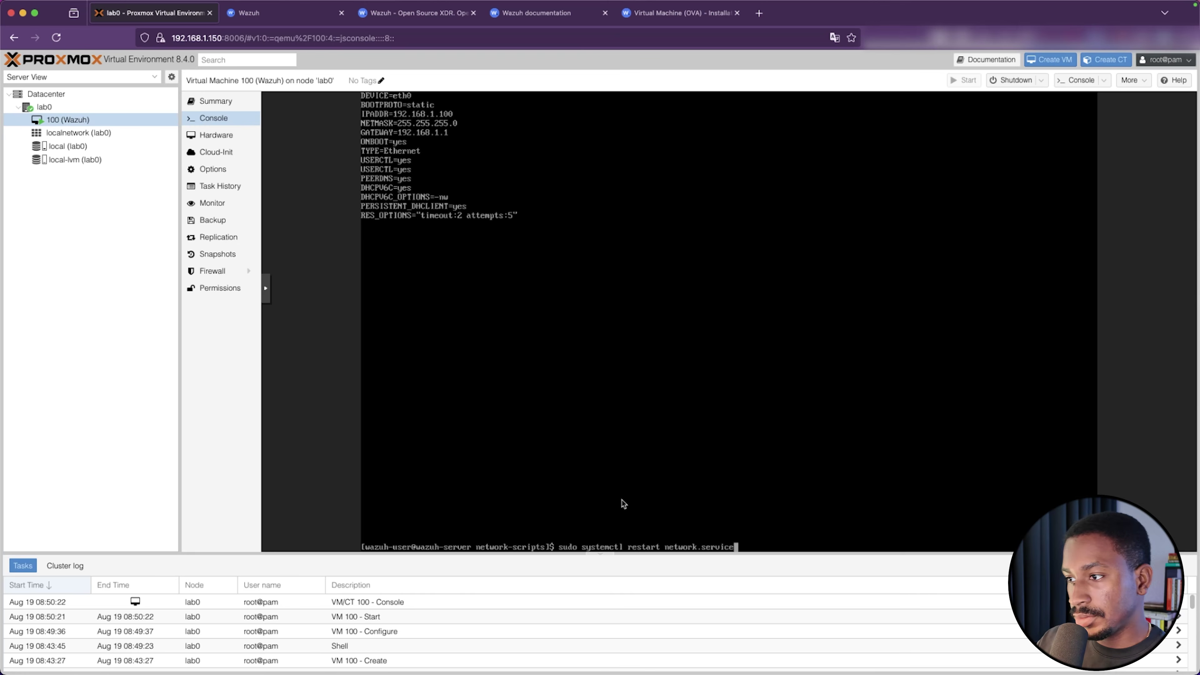
key(Return)
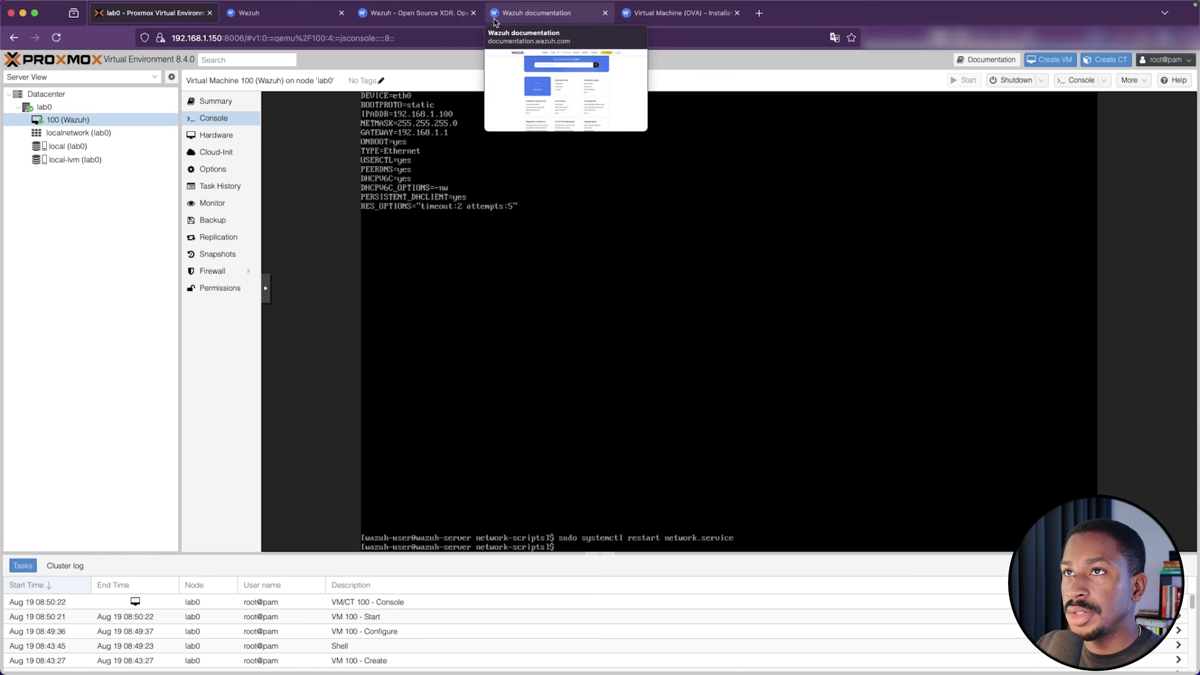
Reload the Wazuh Overview page at the old address, then go back to the Proxmox VM console
click(308, 22)
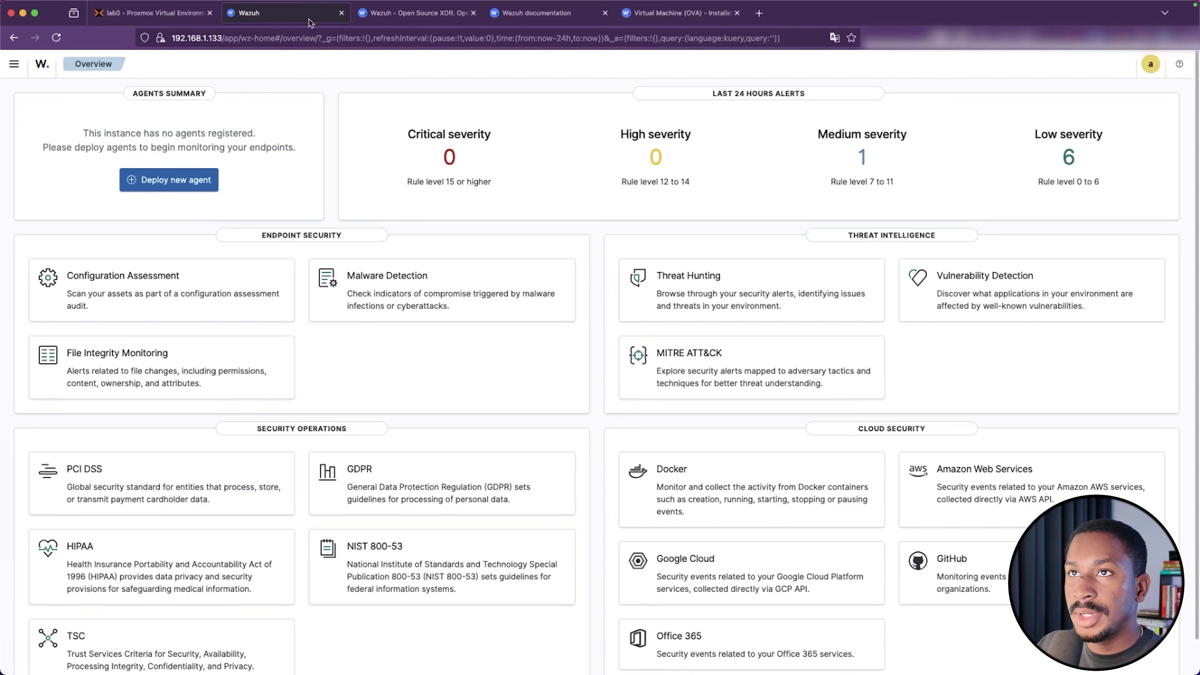
click(63, 38)
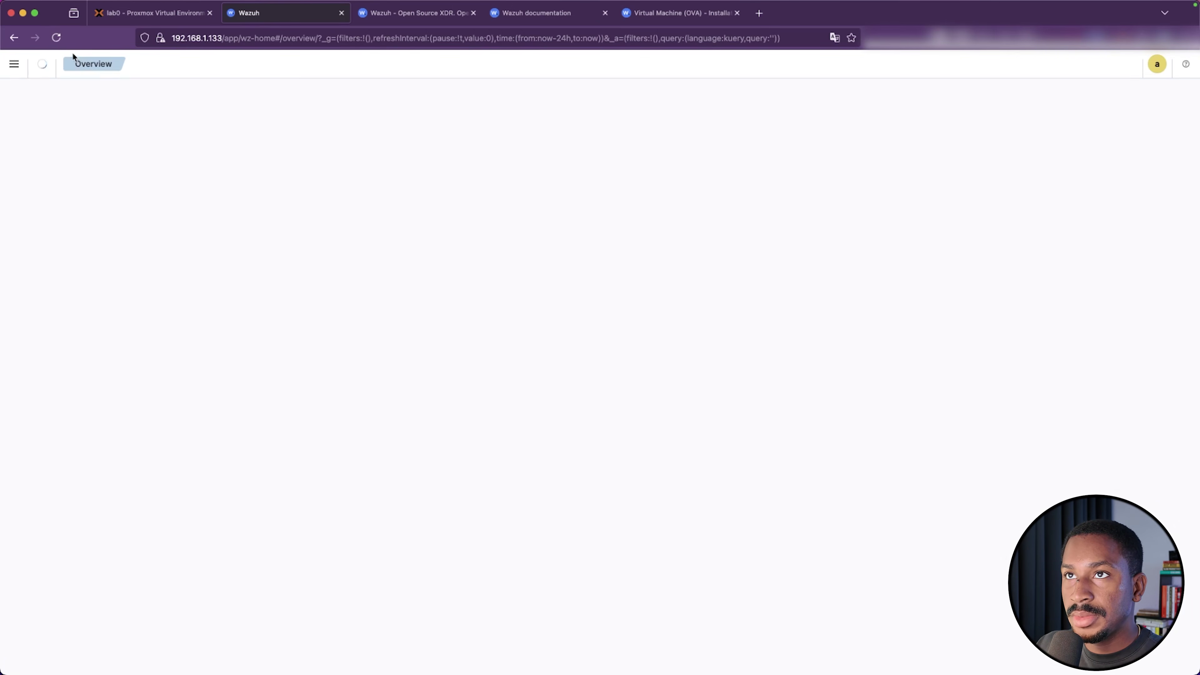
click(55, 42)
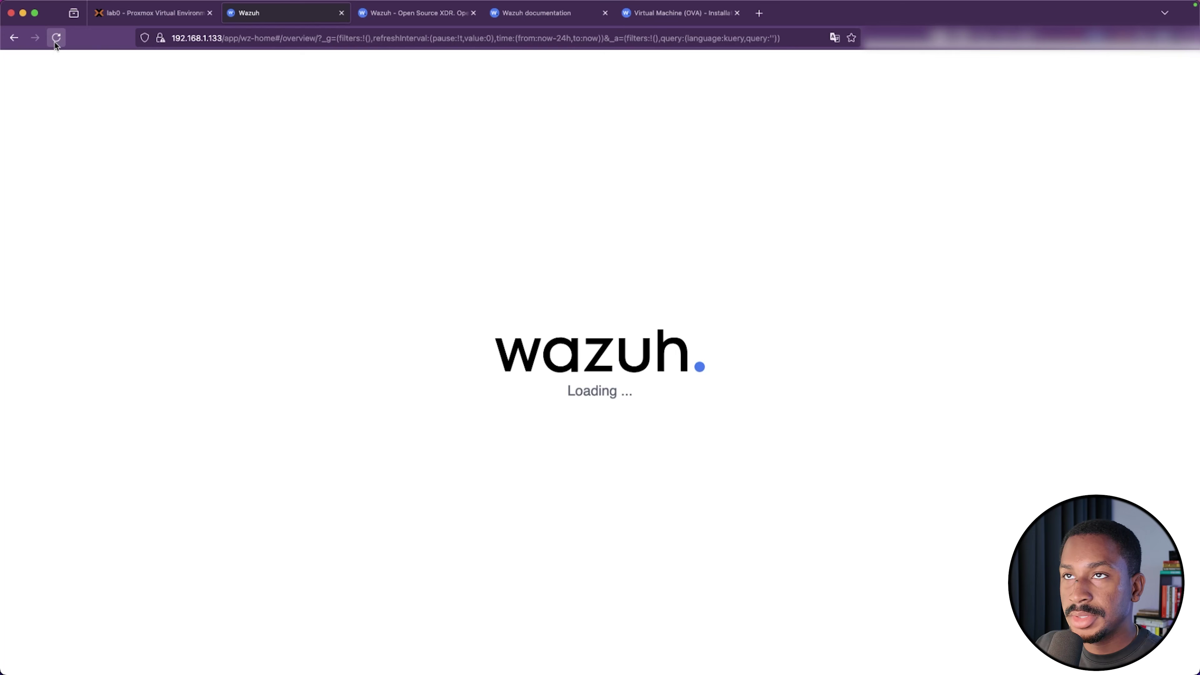
click(116, 21)
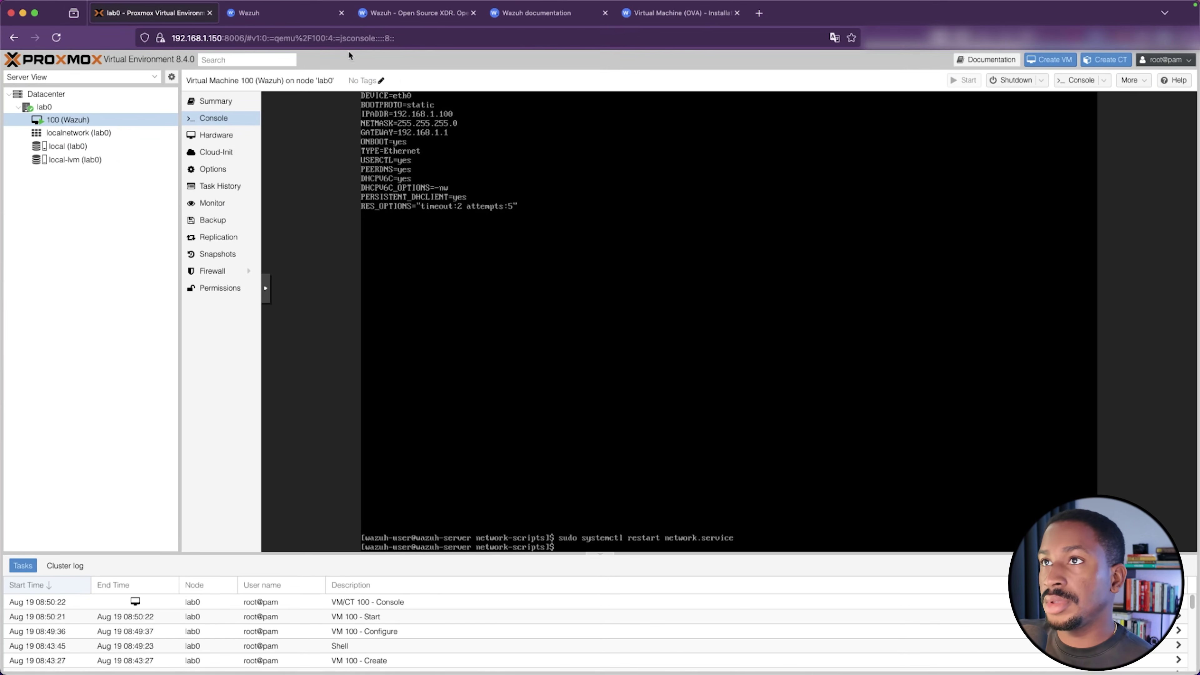
Load 192.168.1.100 in a new tab and accept the certificate risk to reach the login page
click(273, 14)
right_click(274, 18)
click(274, 19)
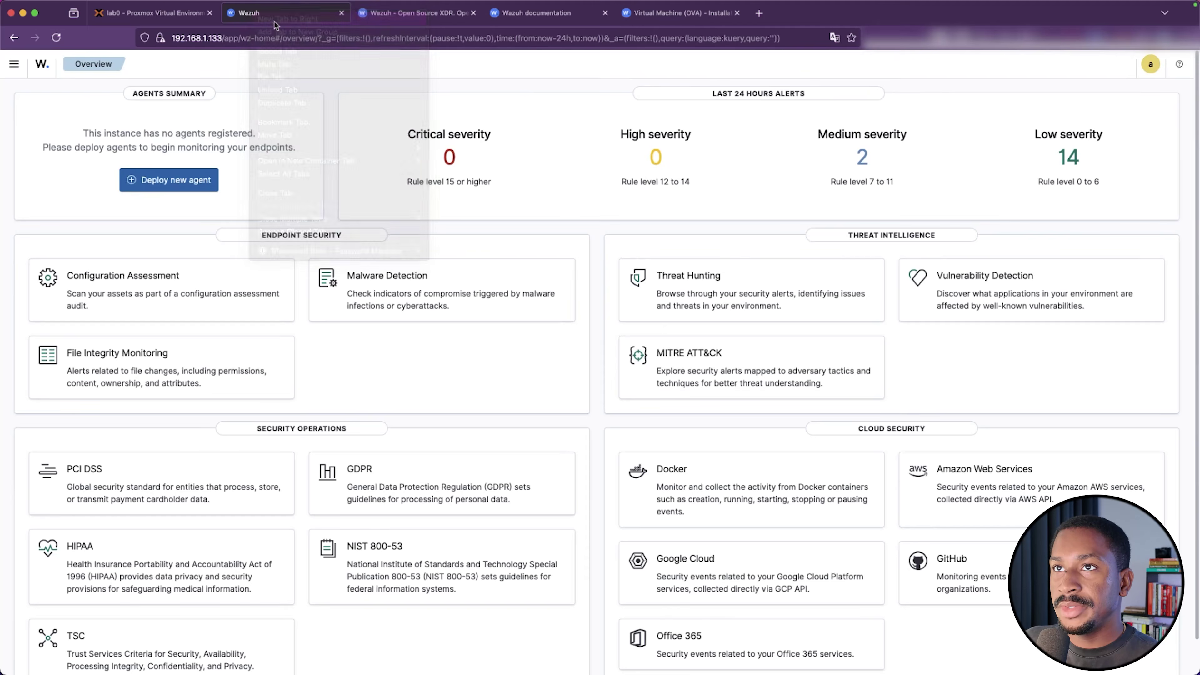
text(192.1)
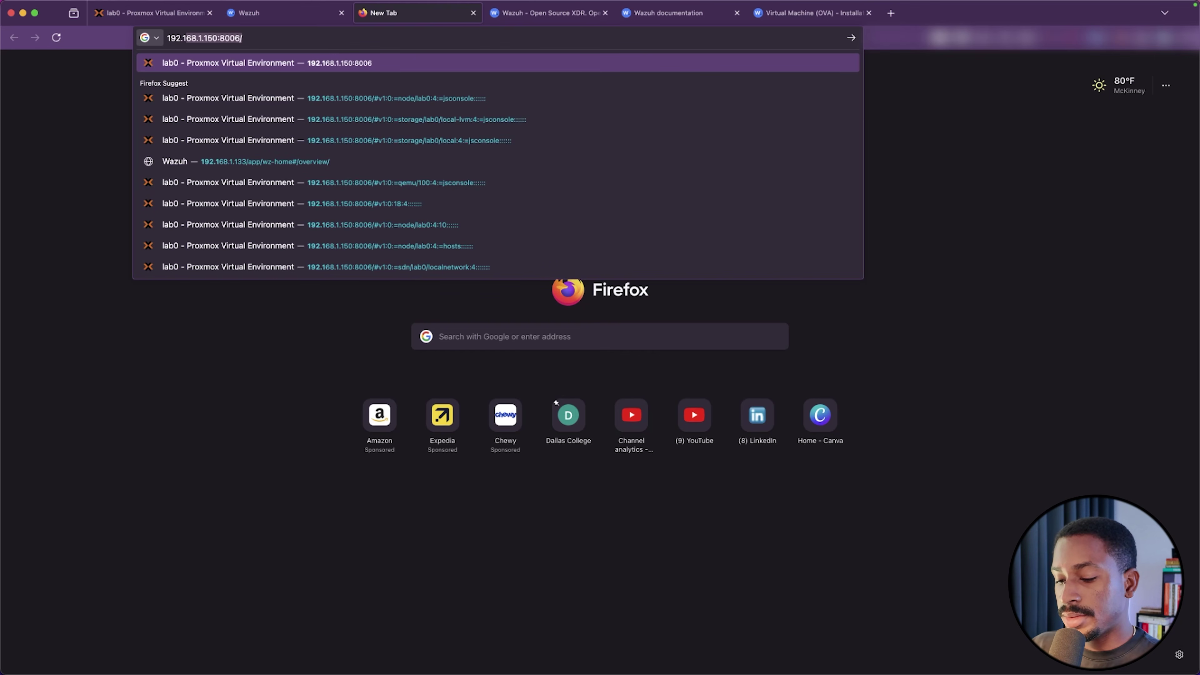
text(68.1.1)
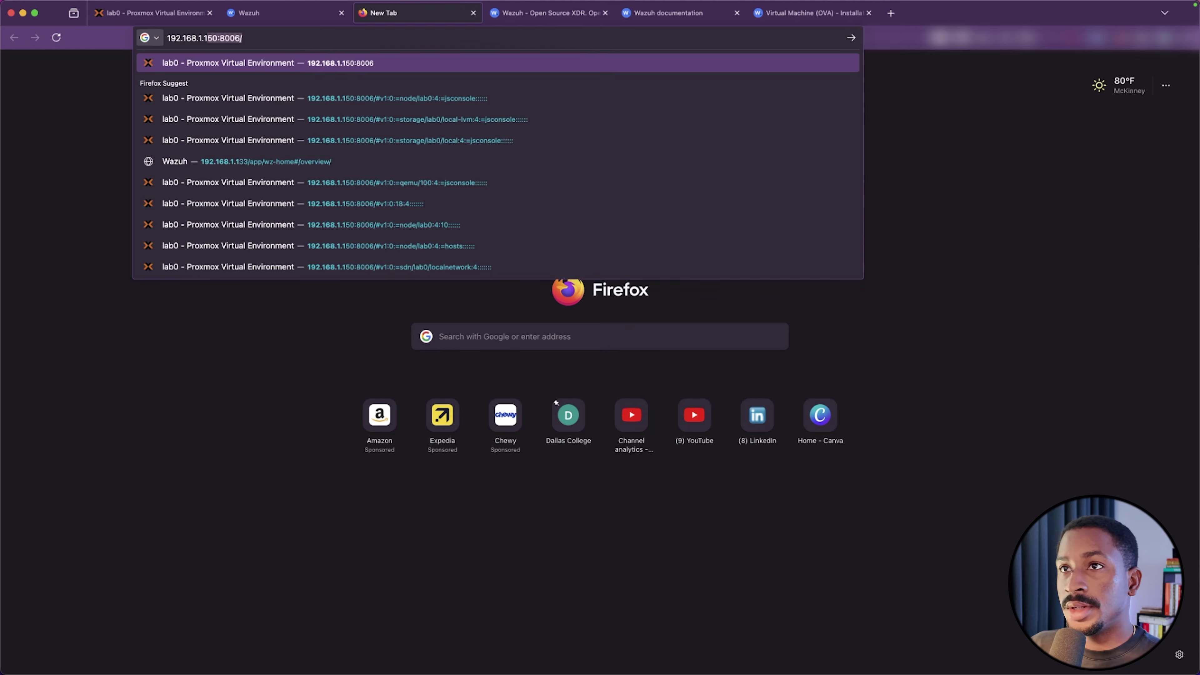
text(00)
key(Return)
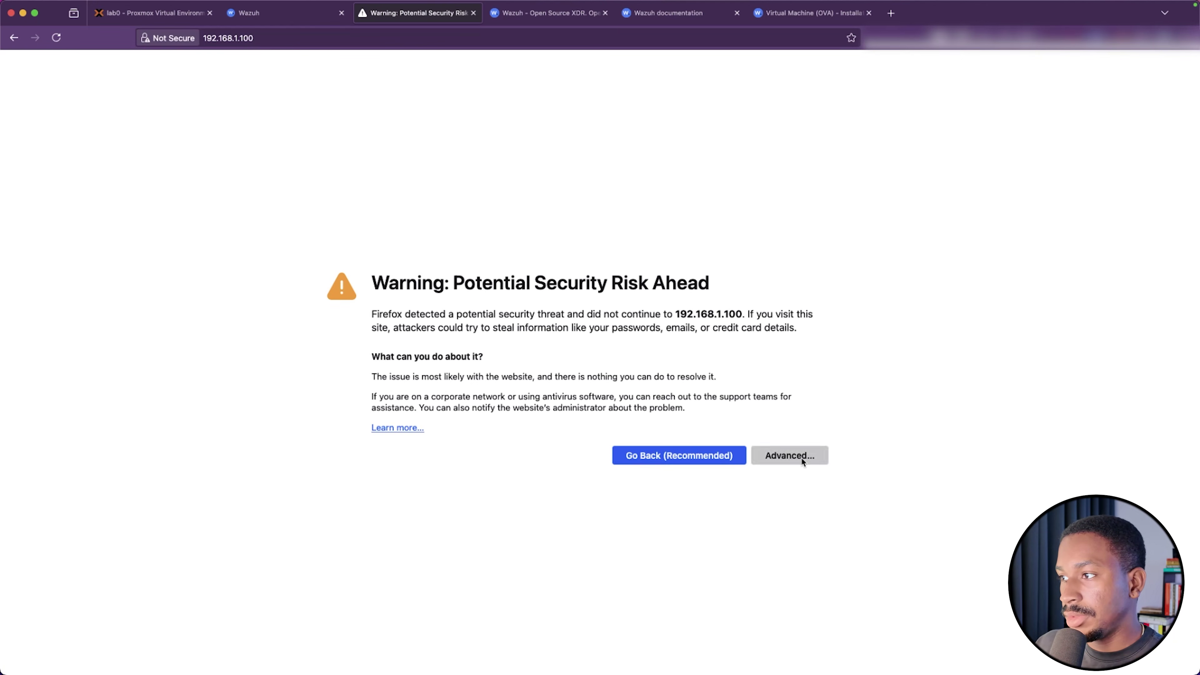
click(799, 457)
click(753, 633)
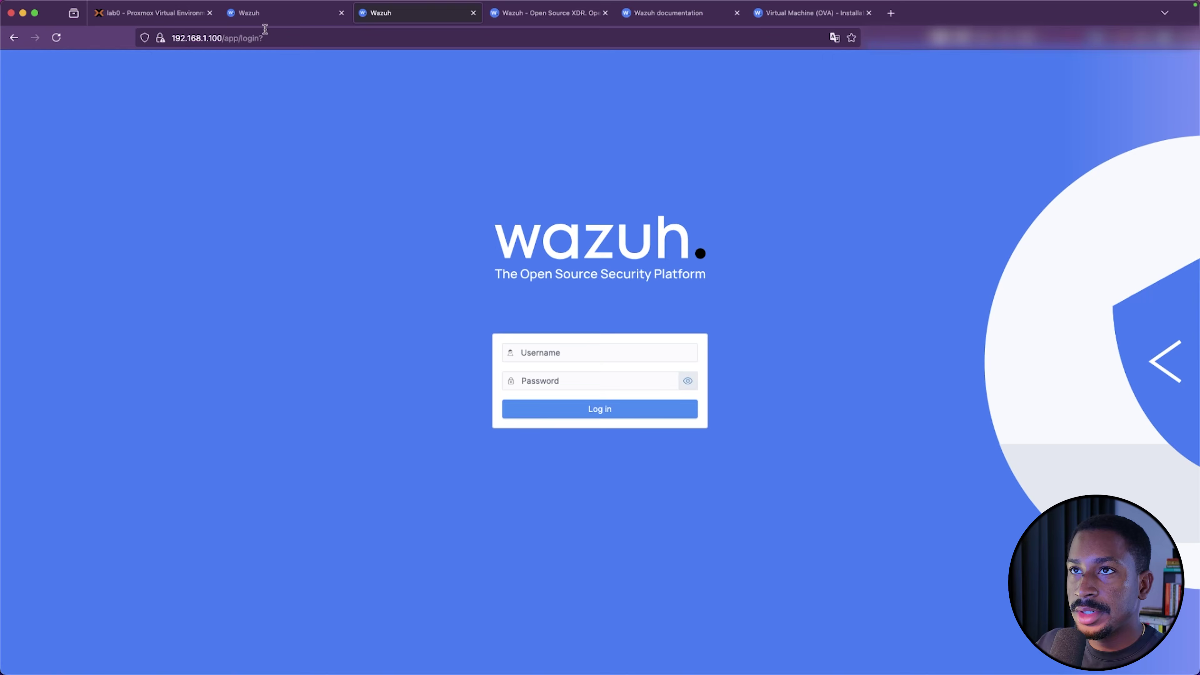
Log out of the old 192.168.1.133 dashboard session from the account menu
click(265, 13)
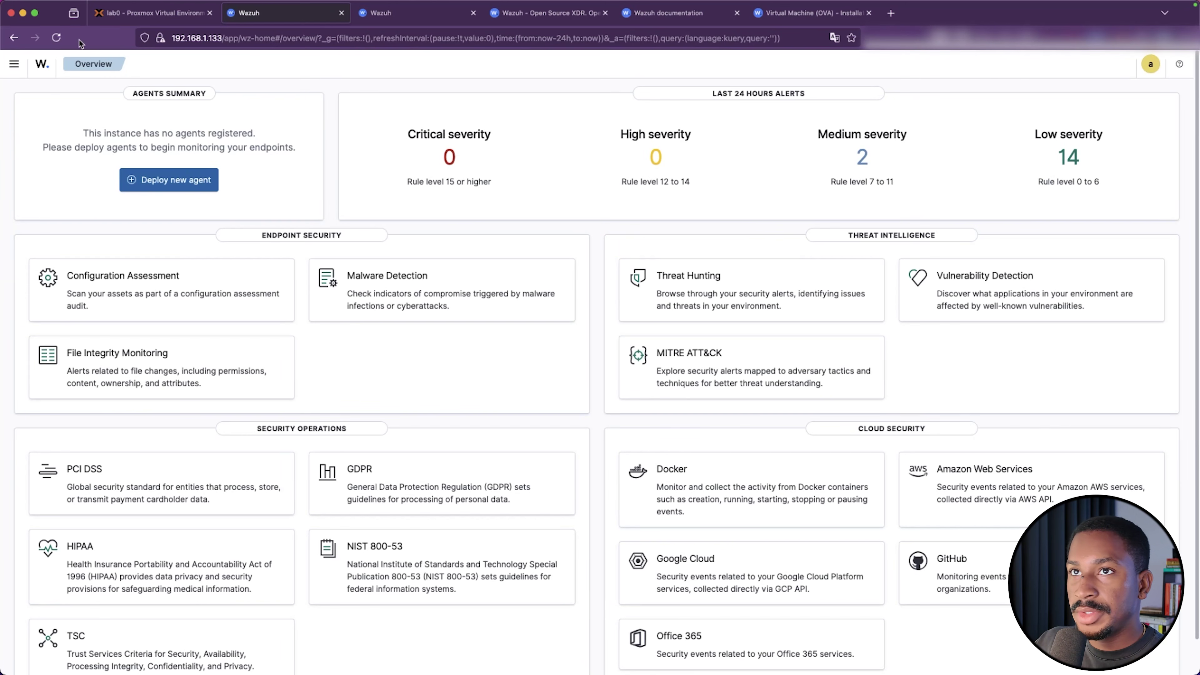
click(56, 38)
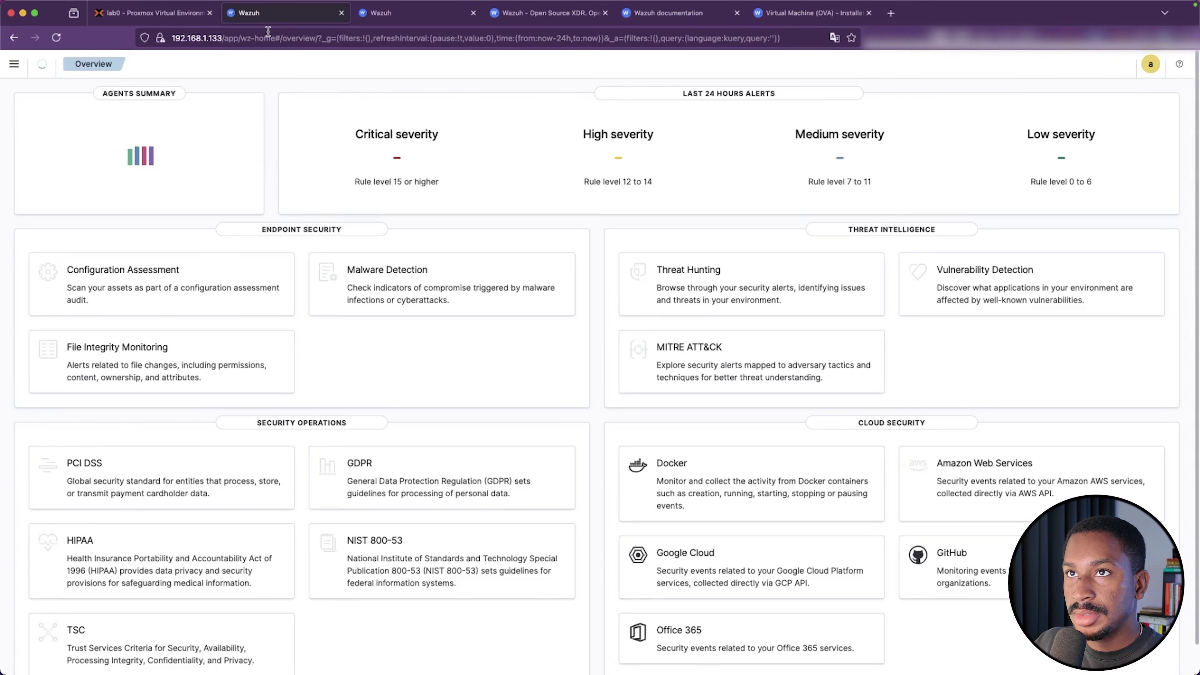
click(14, 70)
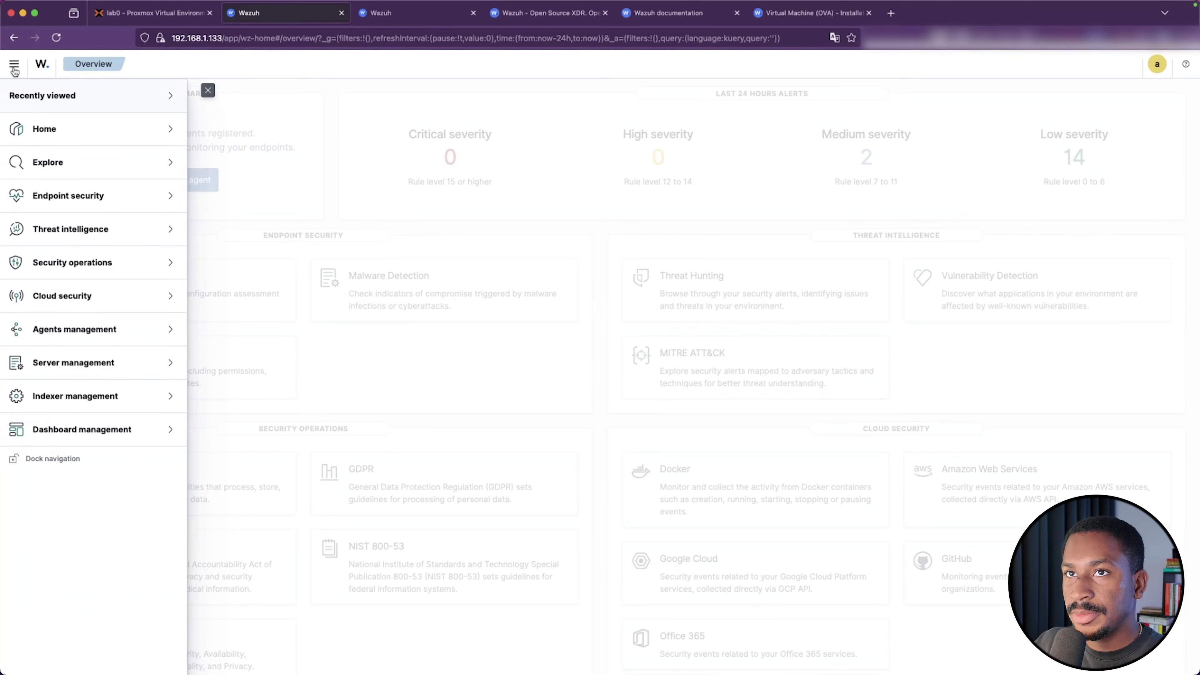
click(528, 79)
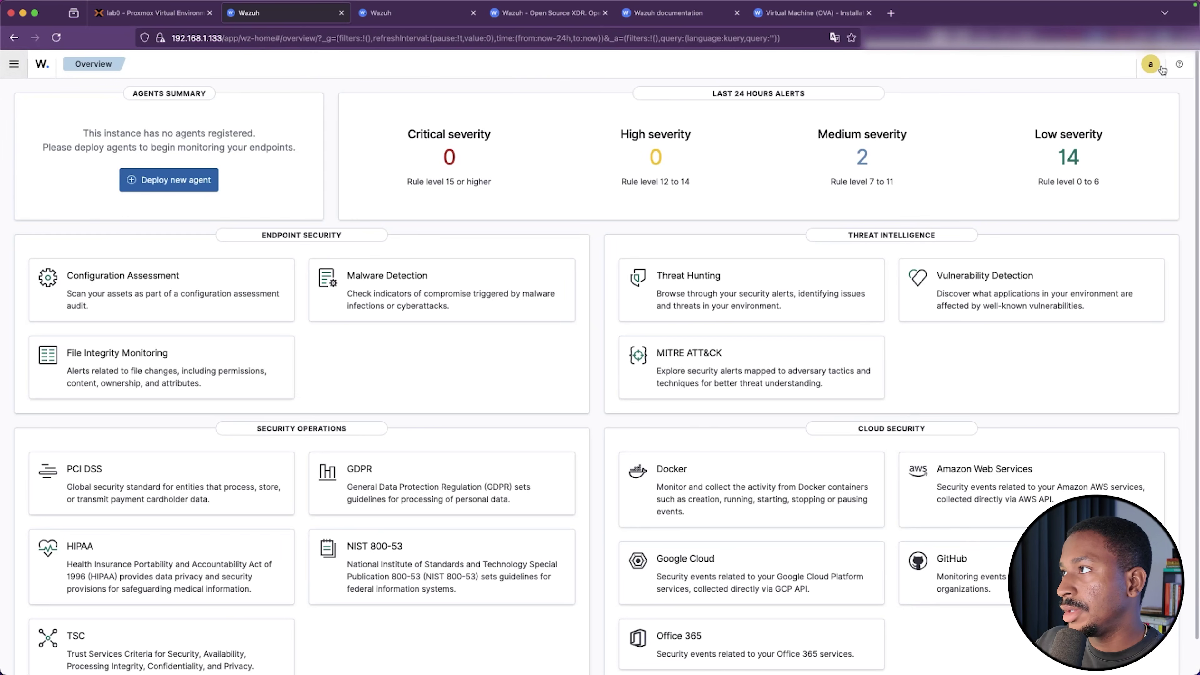
click(1149, 66)
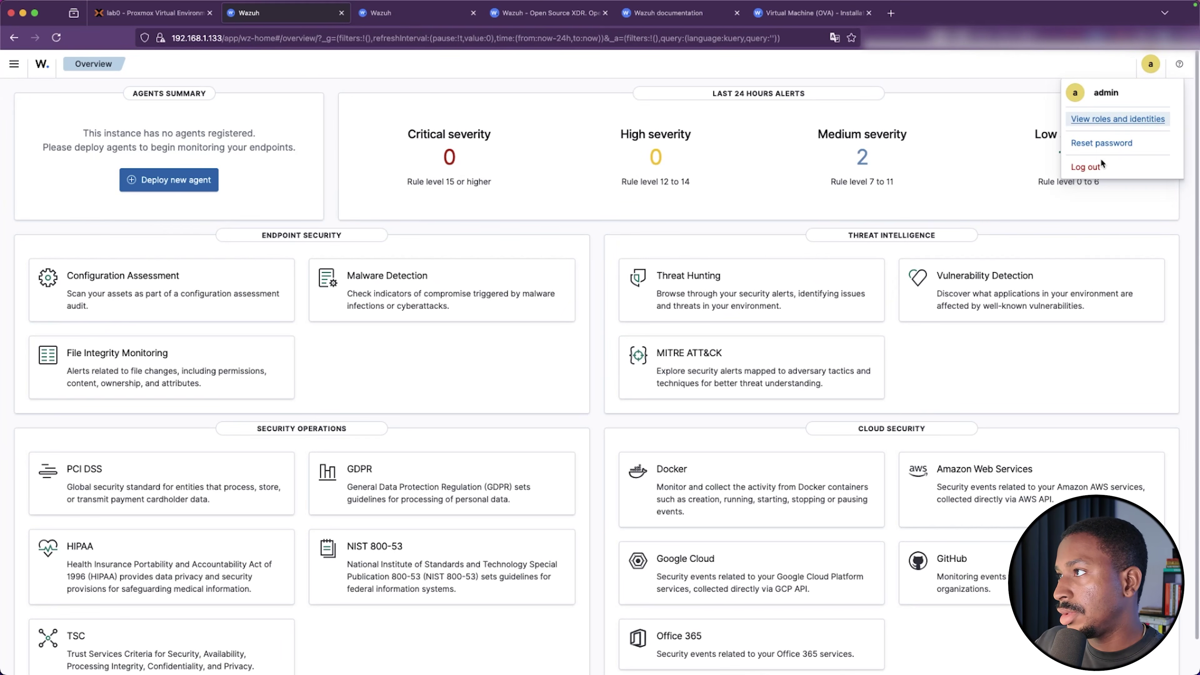
click(1096, 167)
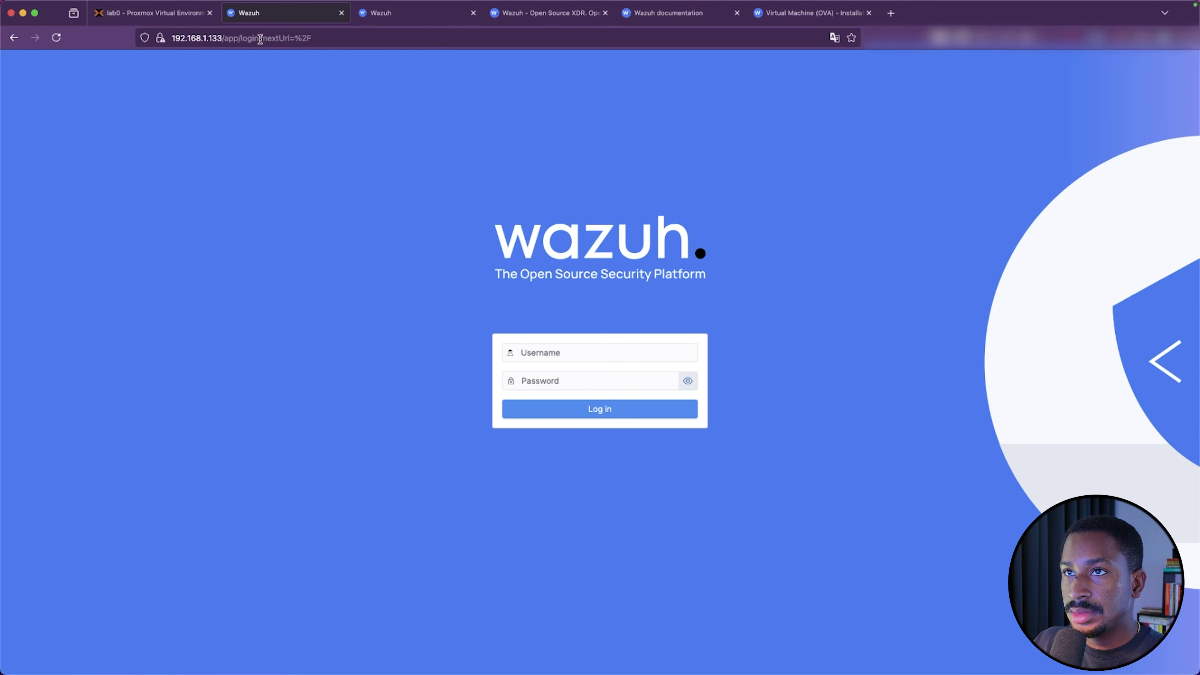
Reload the bare 192.168.1.133 address, then close that old tab
drag(223, 38, 364, 38)
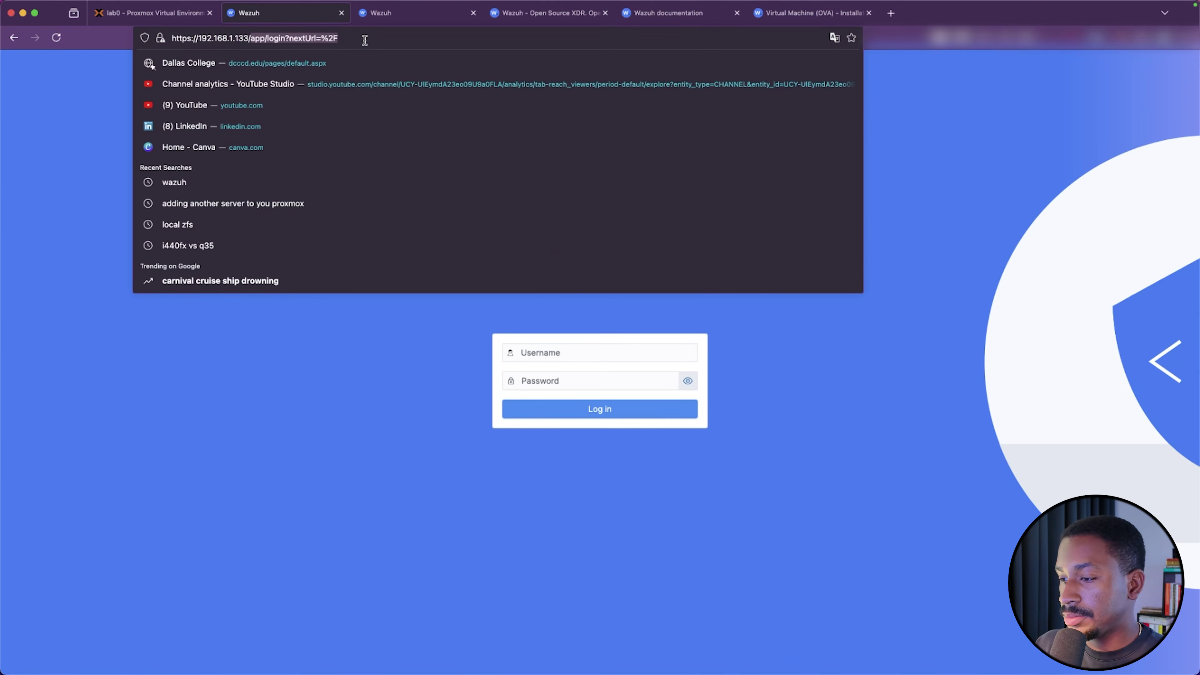
key(BackSpace)
key(Return)
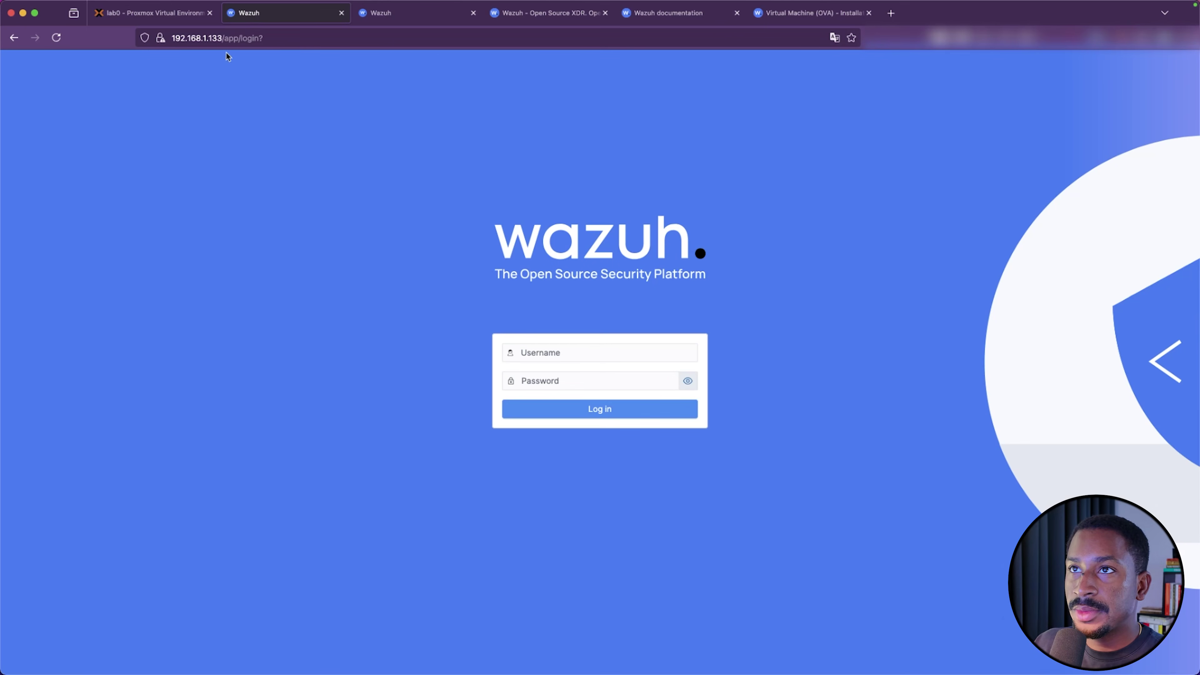
click(341, 13)
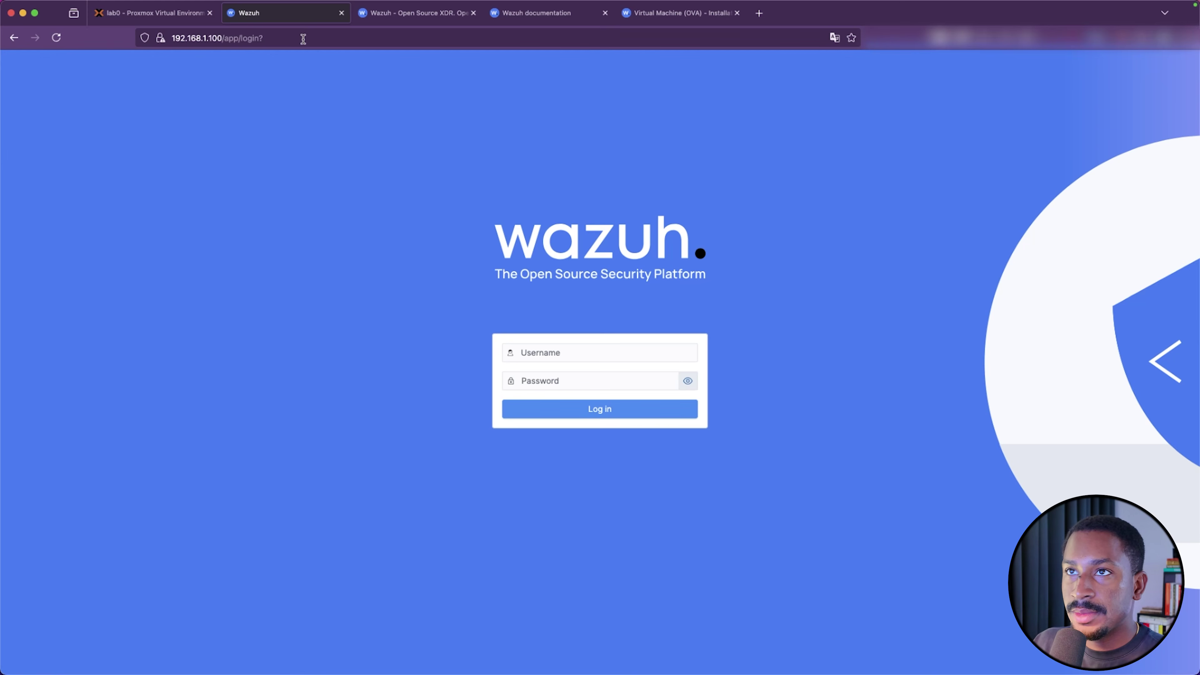
click(290, 40)
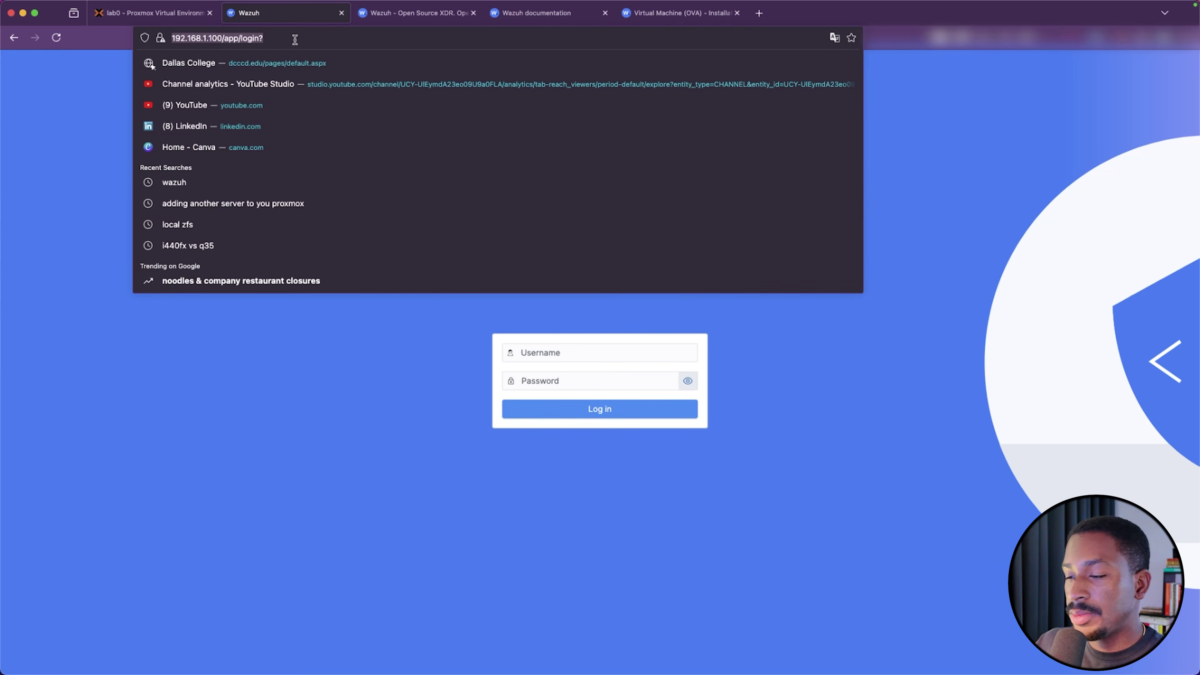
click(421, 378)
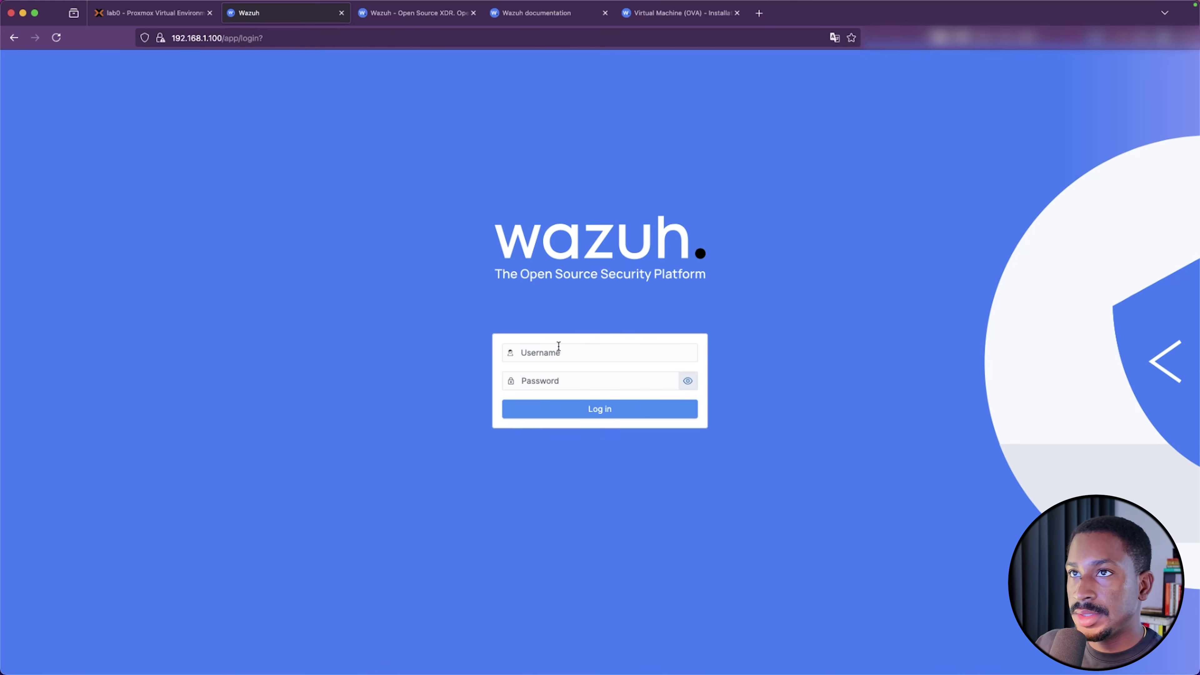
Sign in to the 192.168.1.100 dashboard as admin with the account password
click(551, 352)
text(admin)
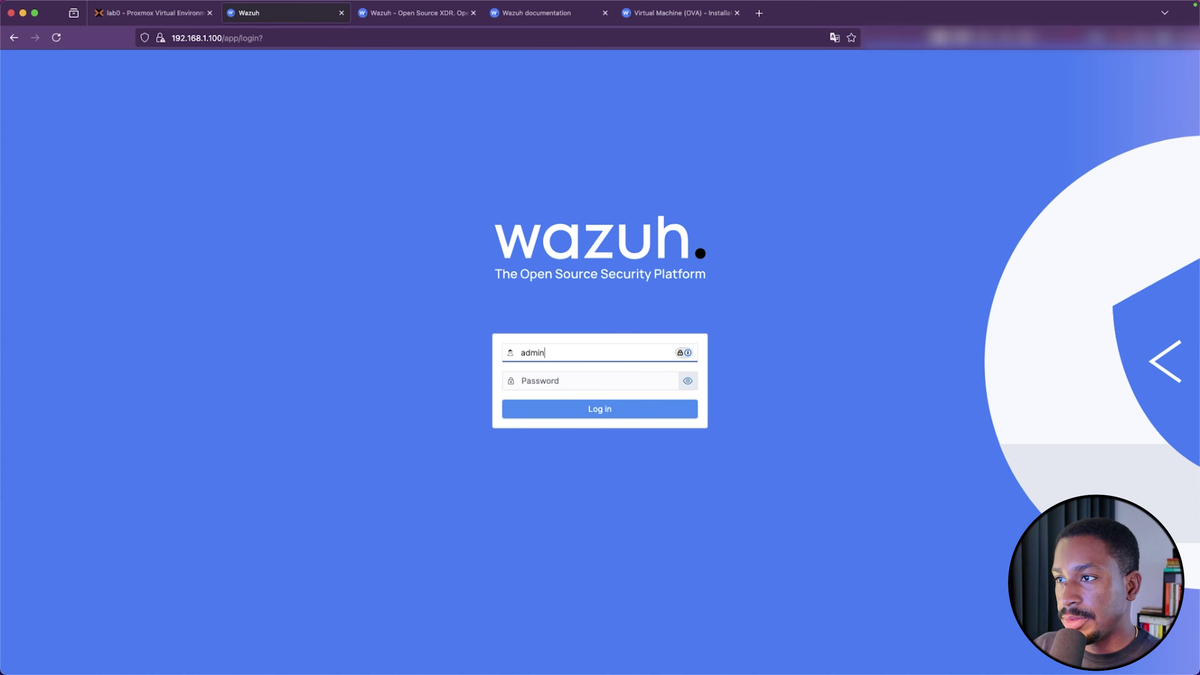
key(Tab)
text(a)
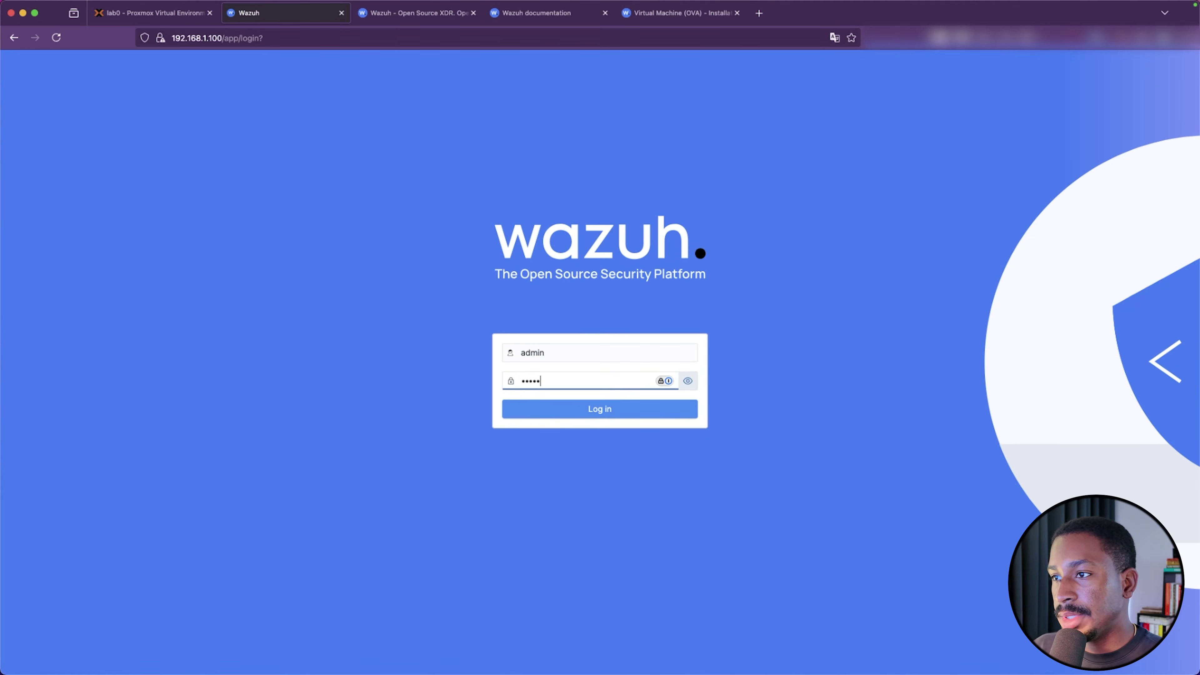
text(dmin)
key(Return)
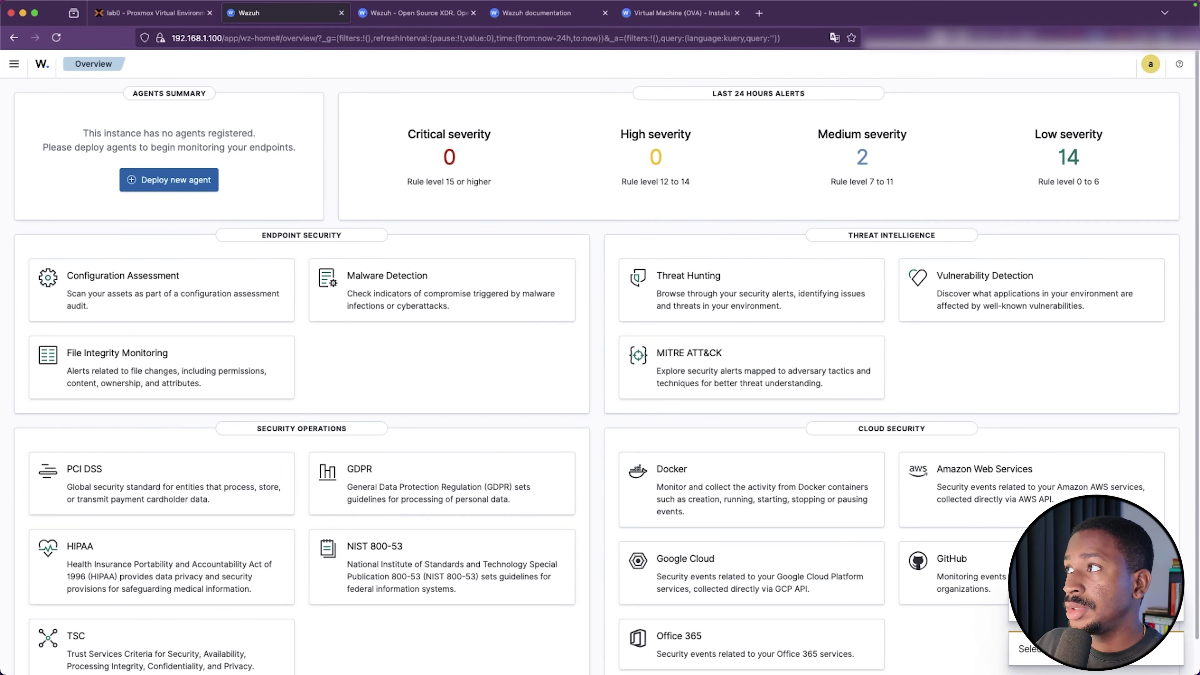
Go to Dashboard management > Dashboards Management > Advanced settings
click(14, 66)
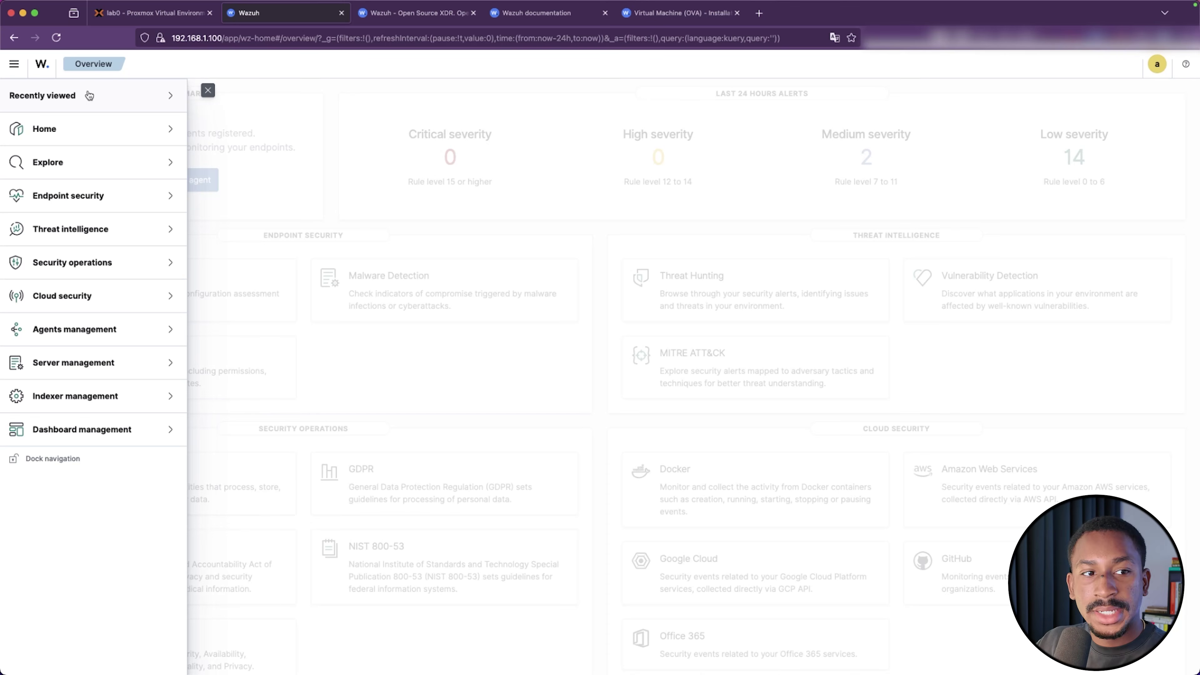
click(136, 432)
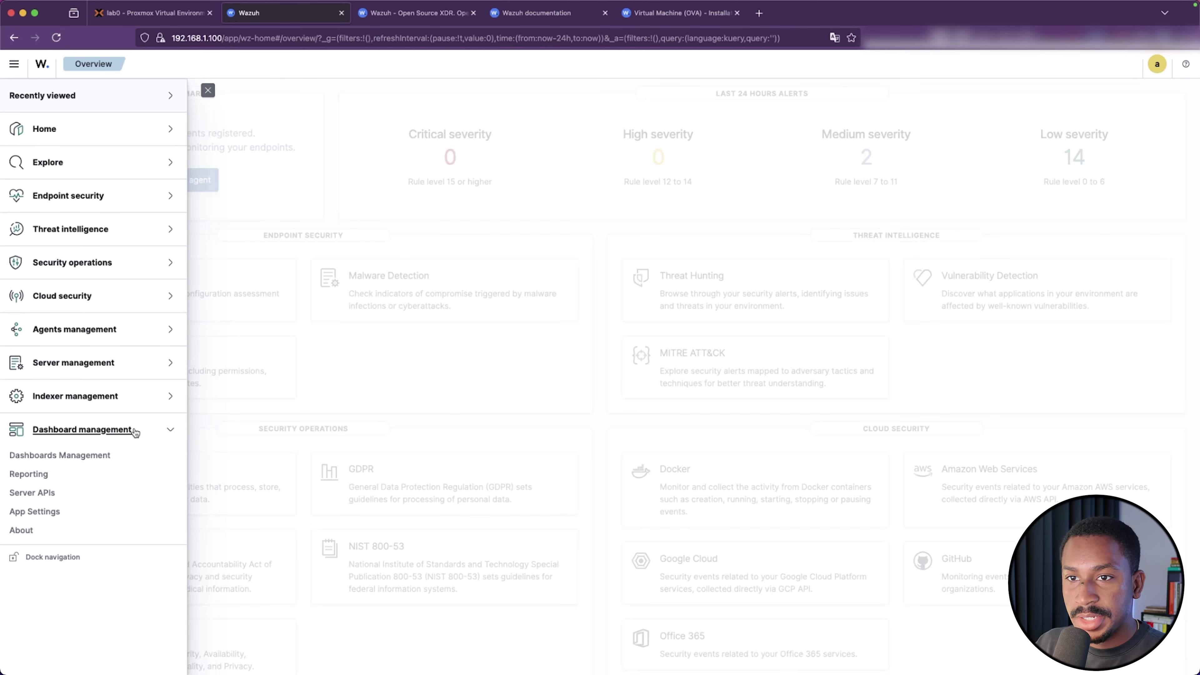
click(85, 458)
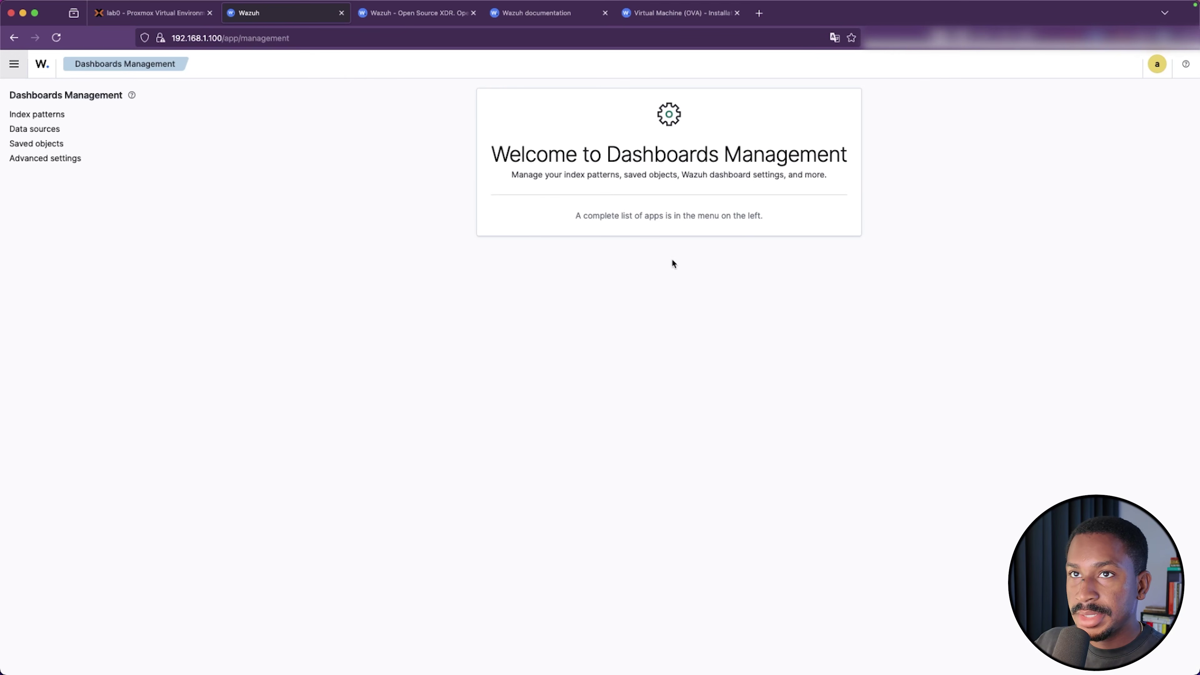
click(34, 160)
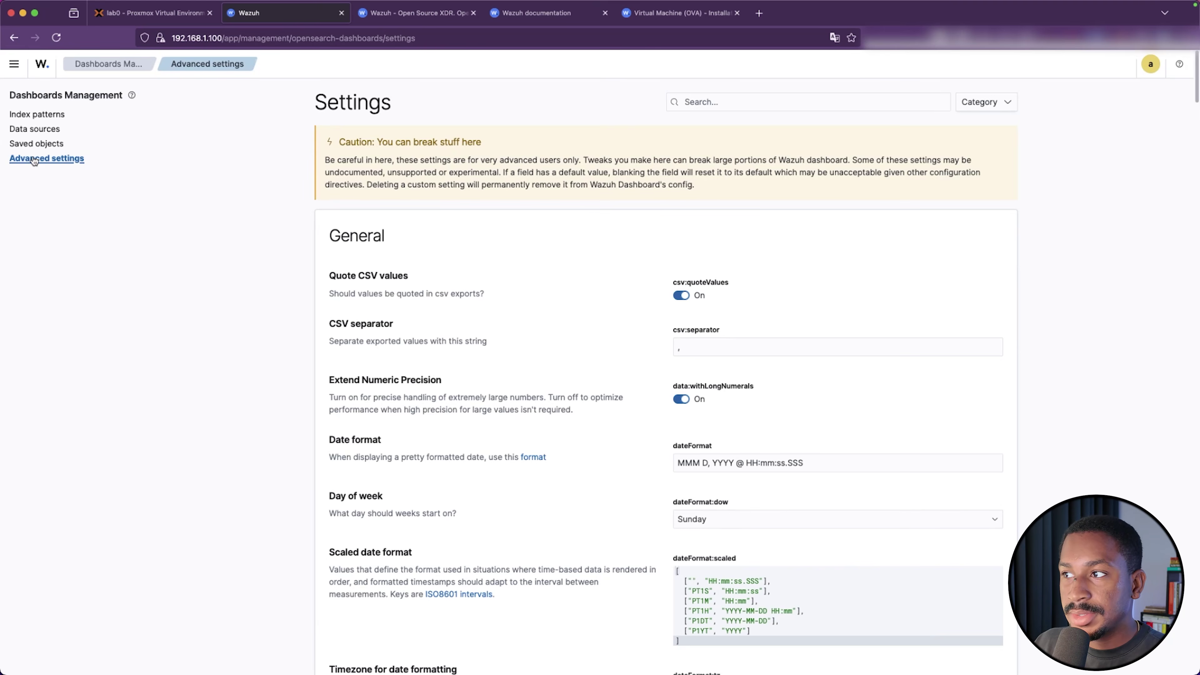
Turn Dark mode on under Appearance, save the change, and reload the page
scroll(504, 374, down, 10)
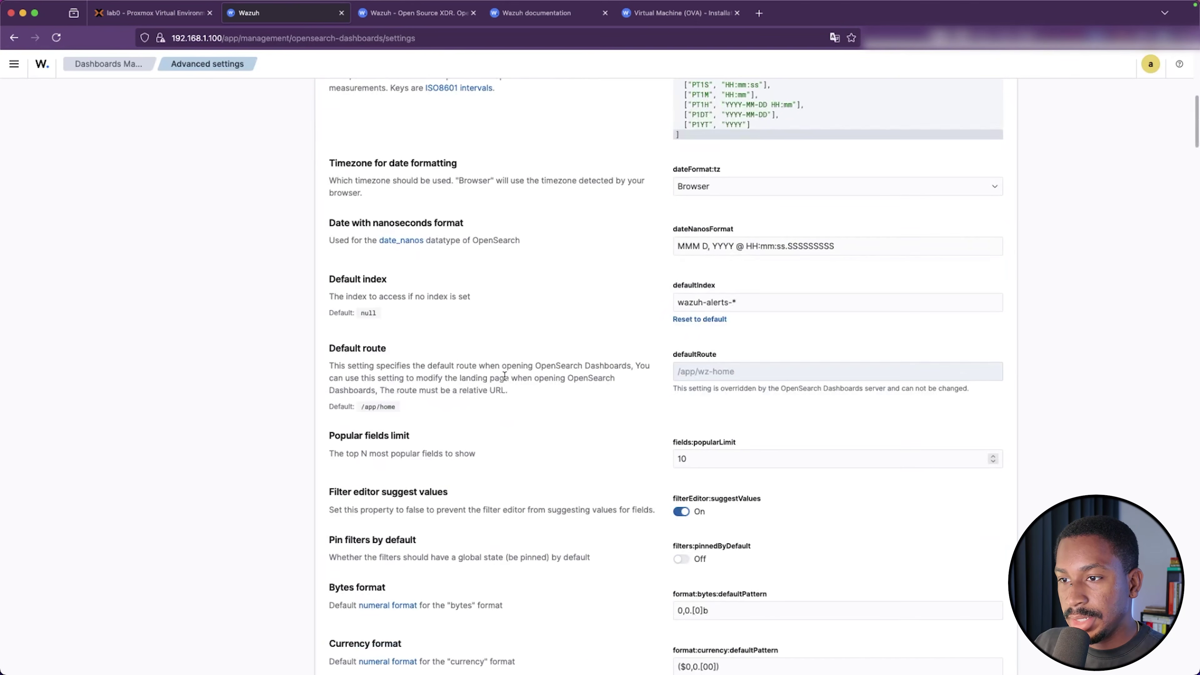
scroll(505, 376, down, 15)
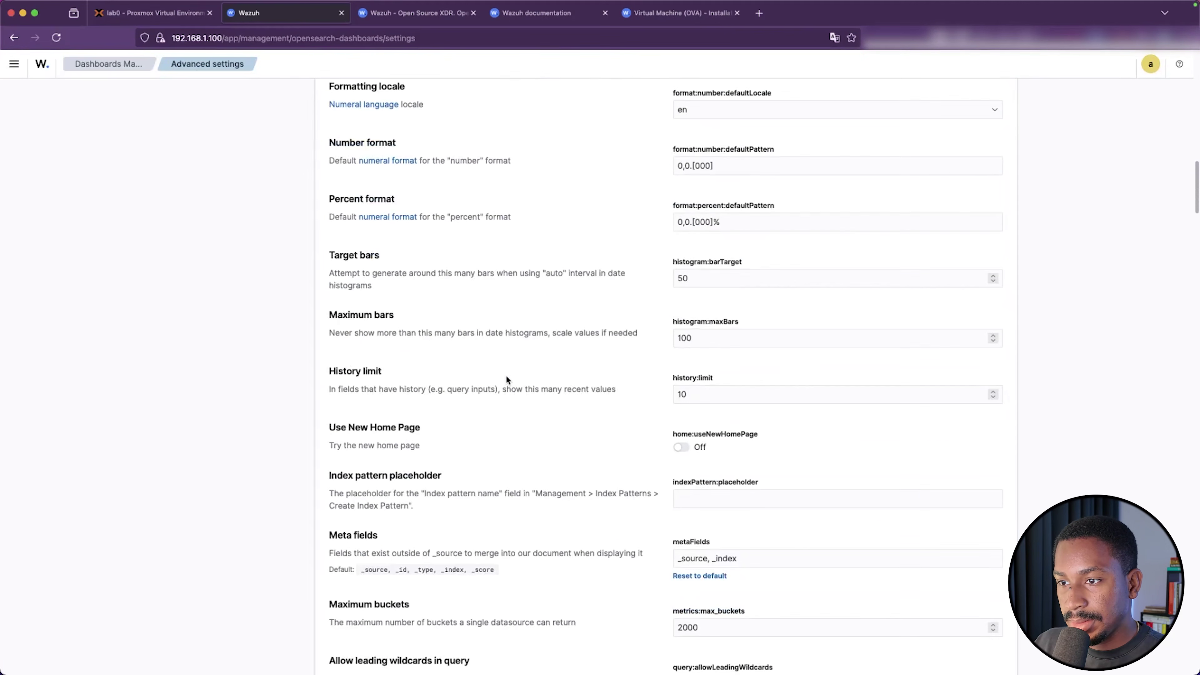
scroll(506, 375, down, 8)
key(super+f)
text(A)
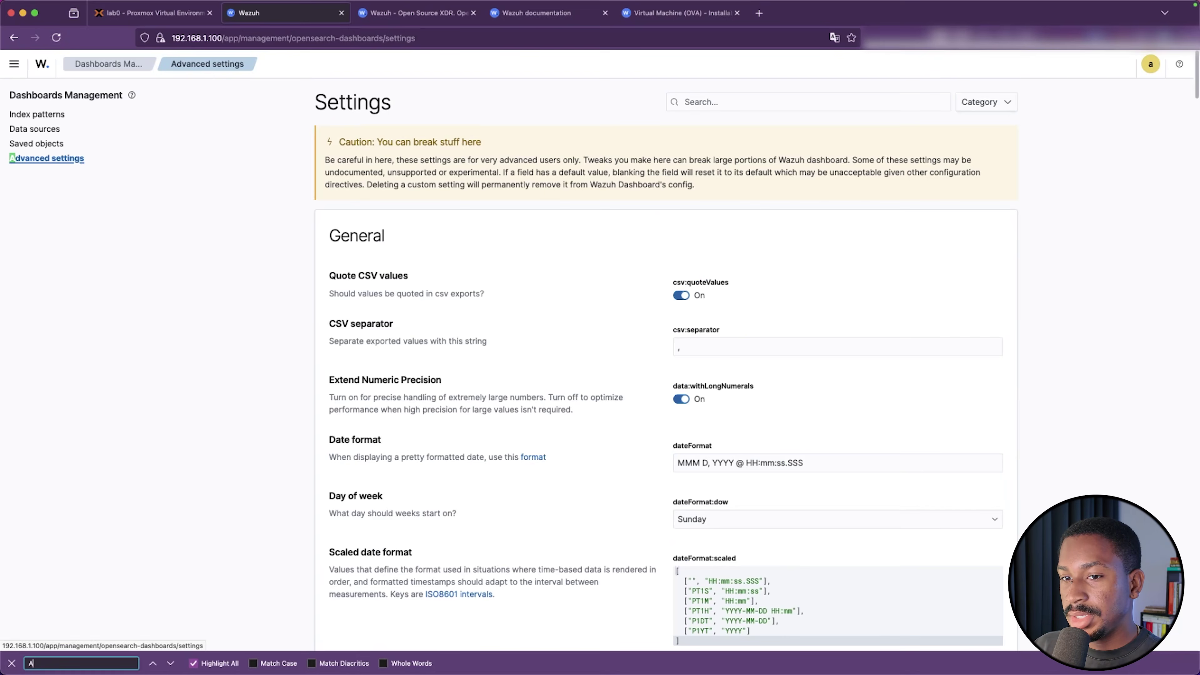
text(ppear)
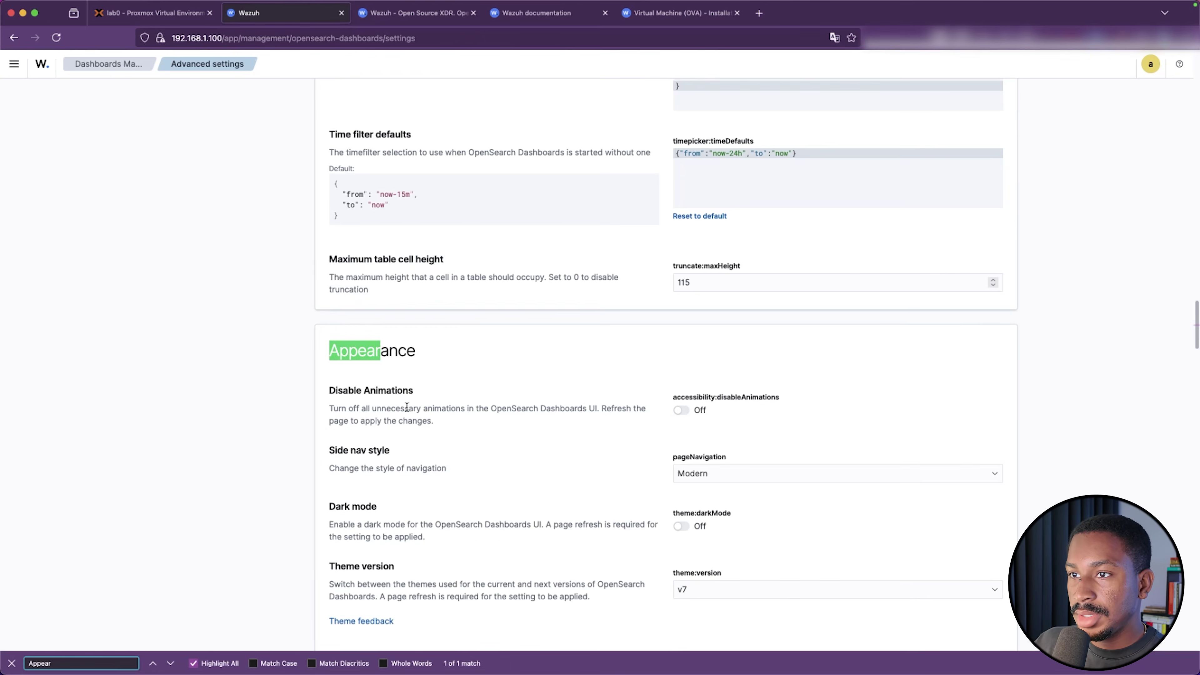
scroll(547, 453, down, 3)
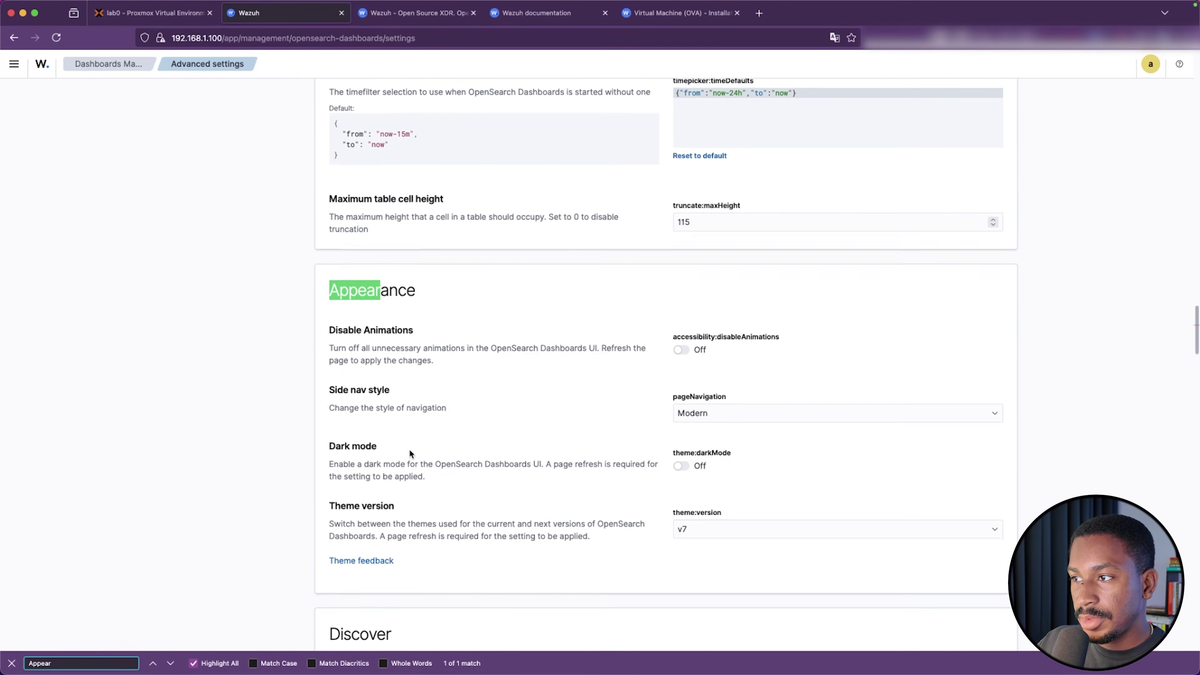
click(680, 424)
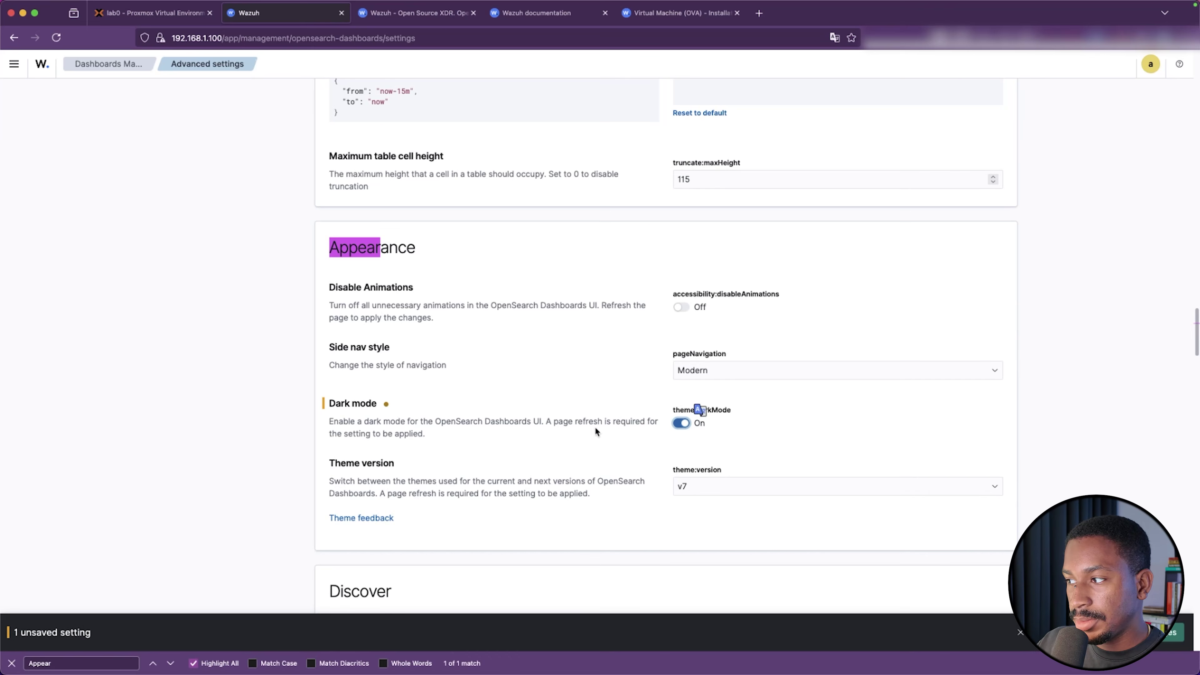
click(1170, 633)
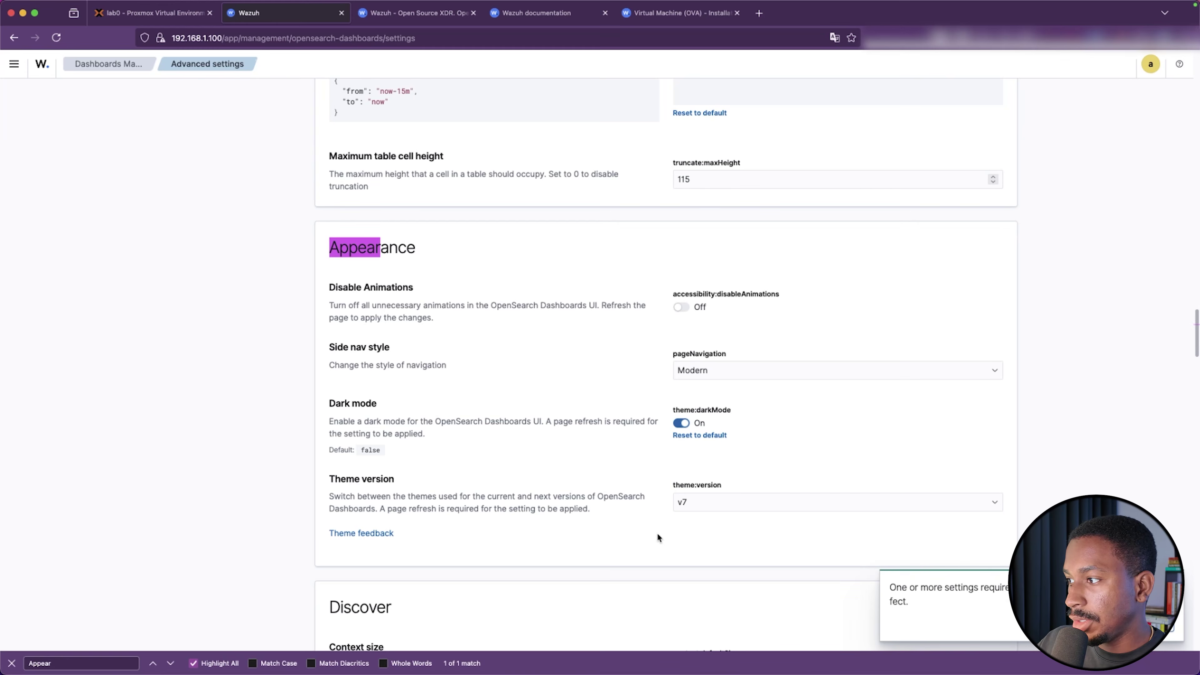
click(1148, 624)
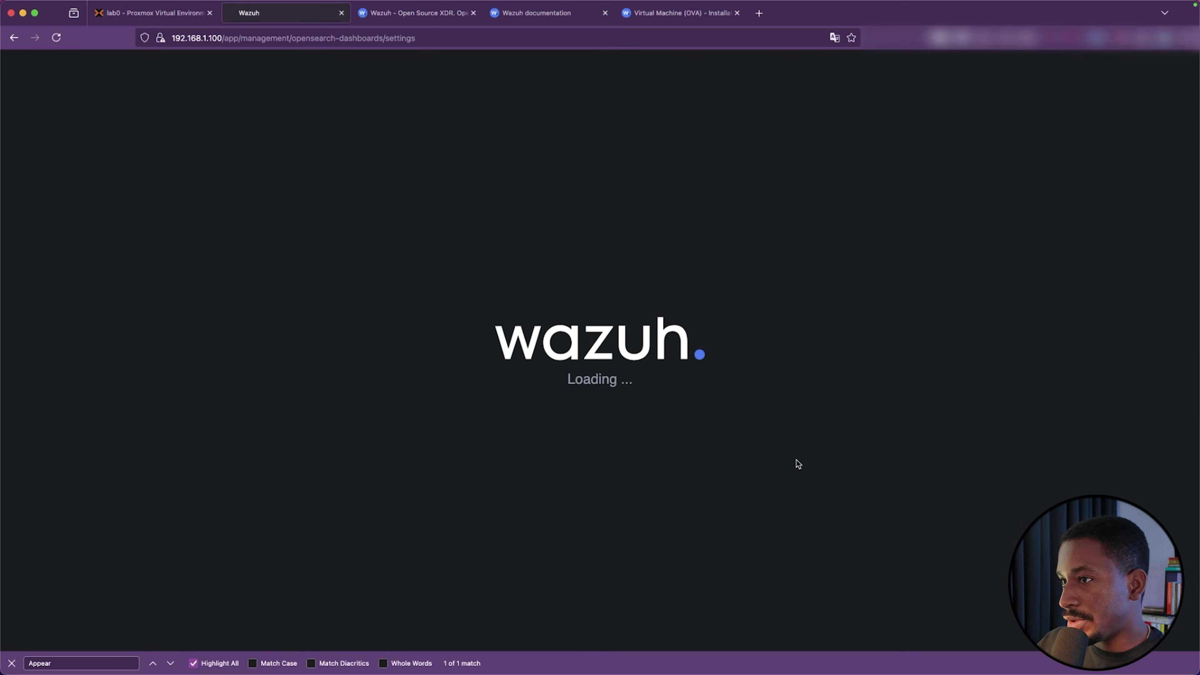